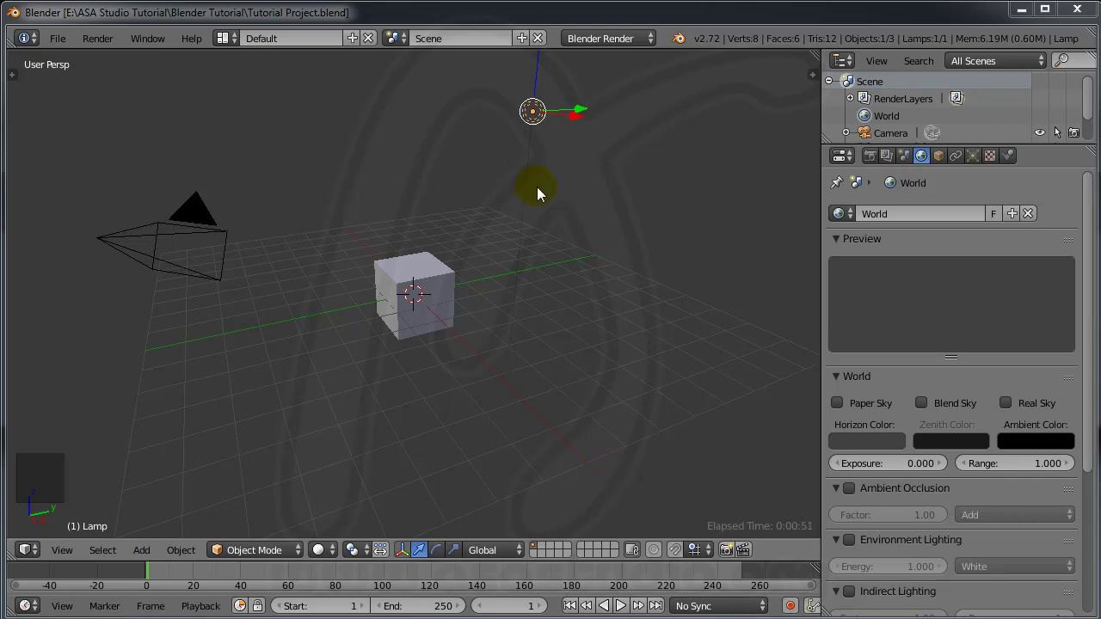
Step: Open the Tool Shelf on the viewport's left edge and show the Create tab's mesh and curve primitives
{"action": "left_click_drag", "start_coordinate": [5, 100], "coordinate": [191, 138]}
{"action": "left_click", "coordinate": [15, 64]}
{"action": "left_click", "coordinate": [15, 106]}
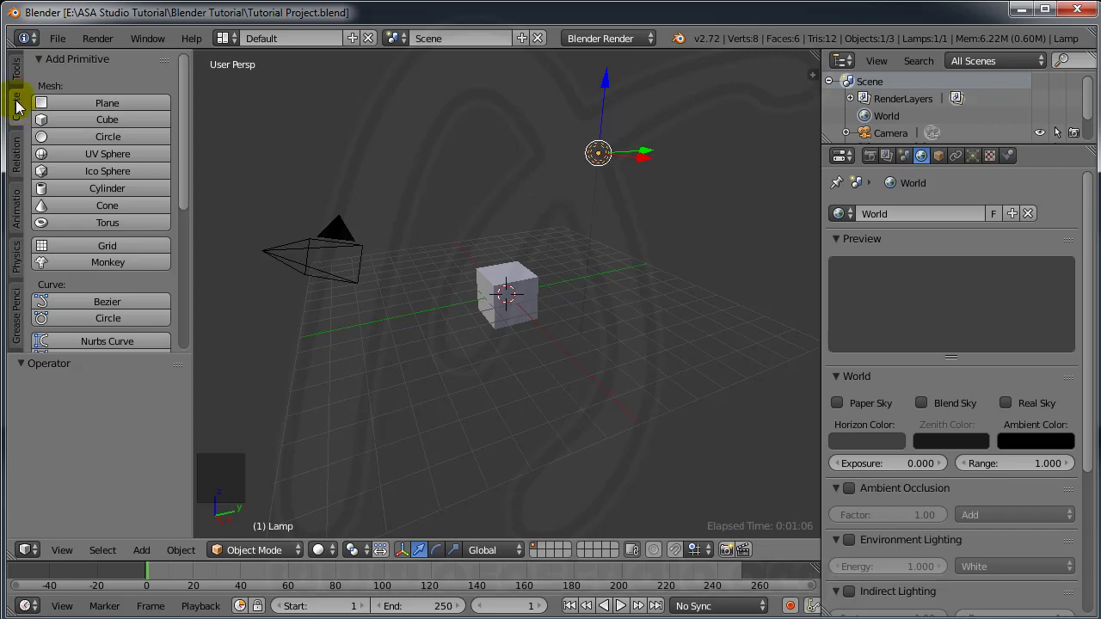
Step: Scroll the Create tab, then look through the Relations, Animation, Physics and Grease Pencil tool tabs
{"action": "left_click_drag", "start_coordinate": [182, 83], "coordinate": [184, 246]}
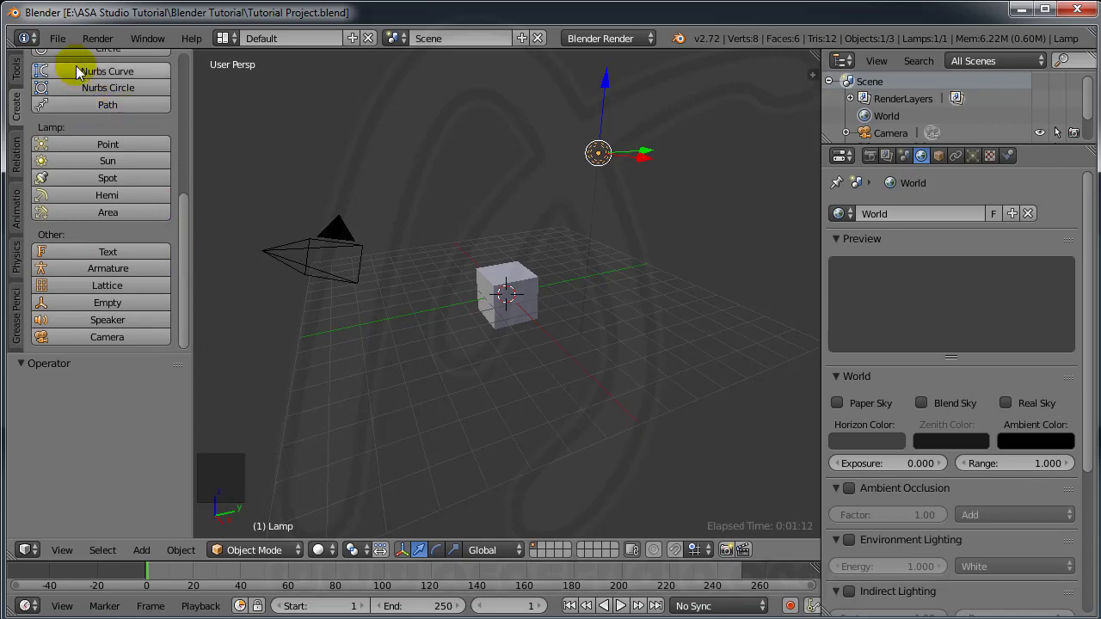
{"action": "left_click", "coordinate": [14, 153]}
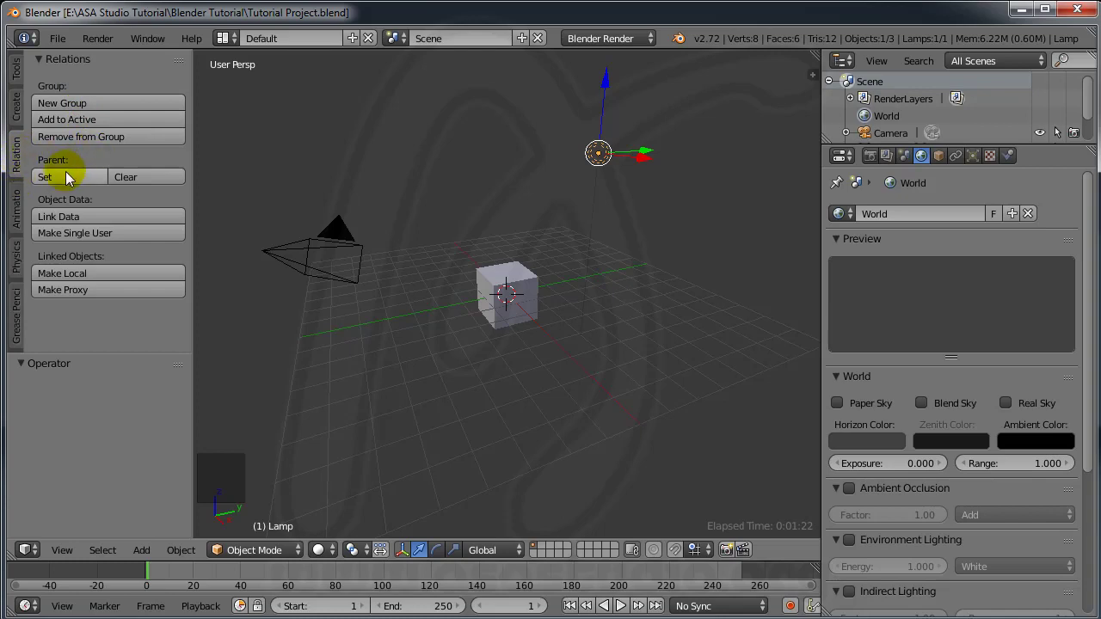
{"action": "left_click", "coordinate": [18, 217]}
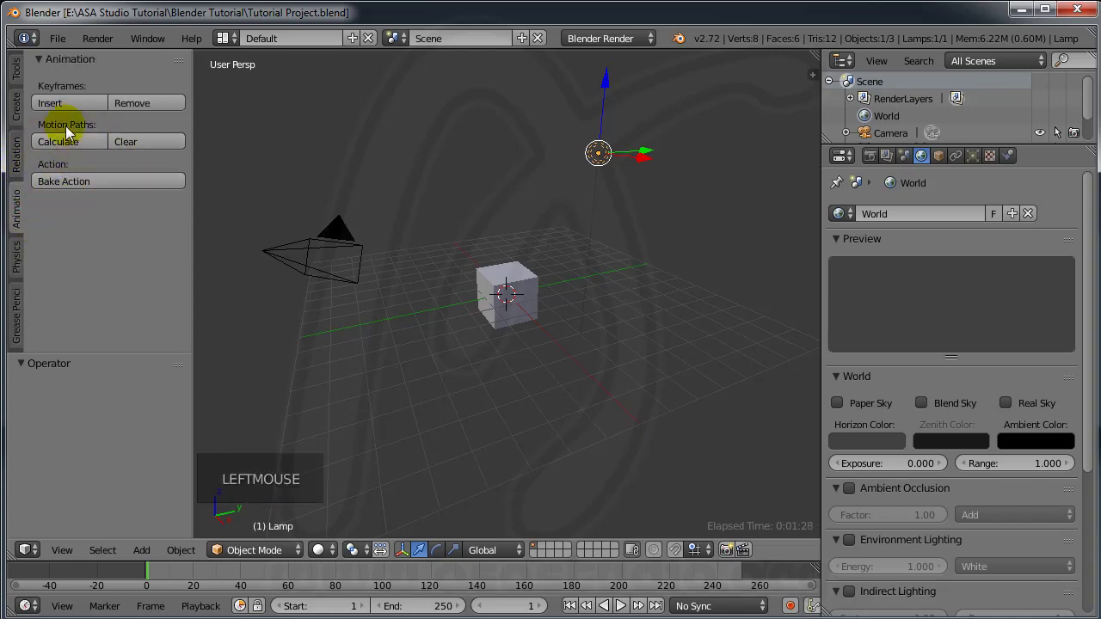
{"action": "left_click", "coordinate": [13, 260]}
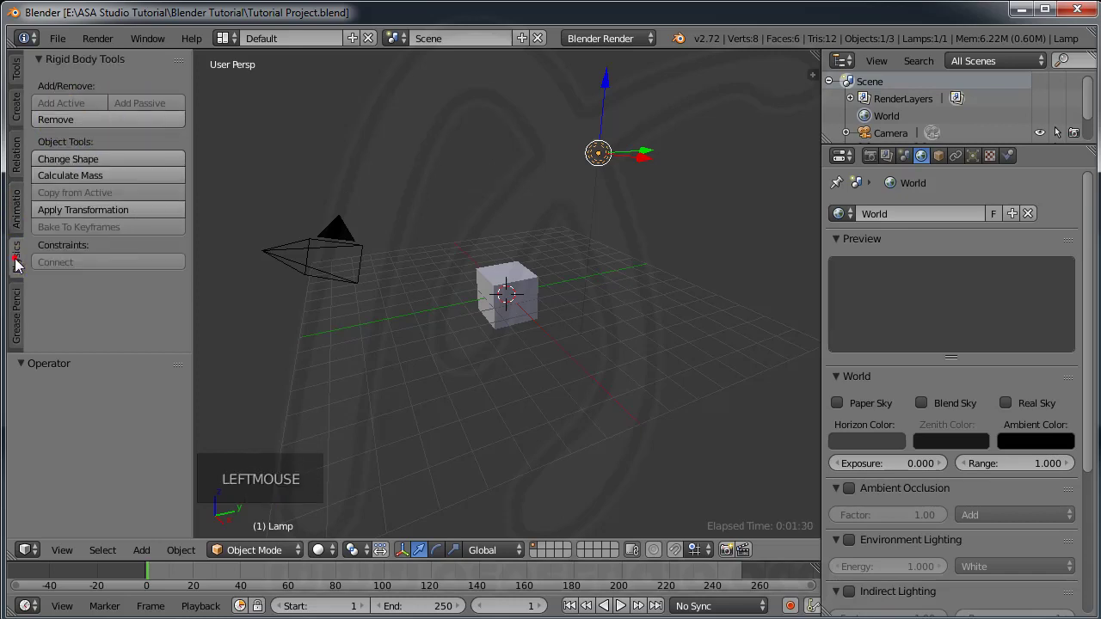
{"action": "left_click", "coordinate": [17, 315]}
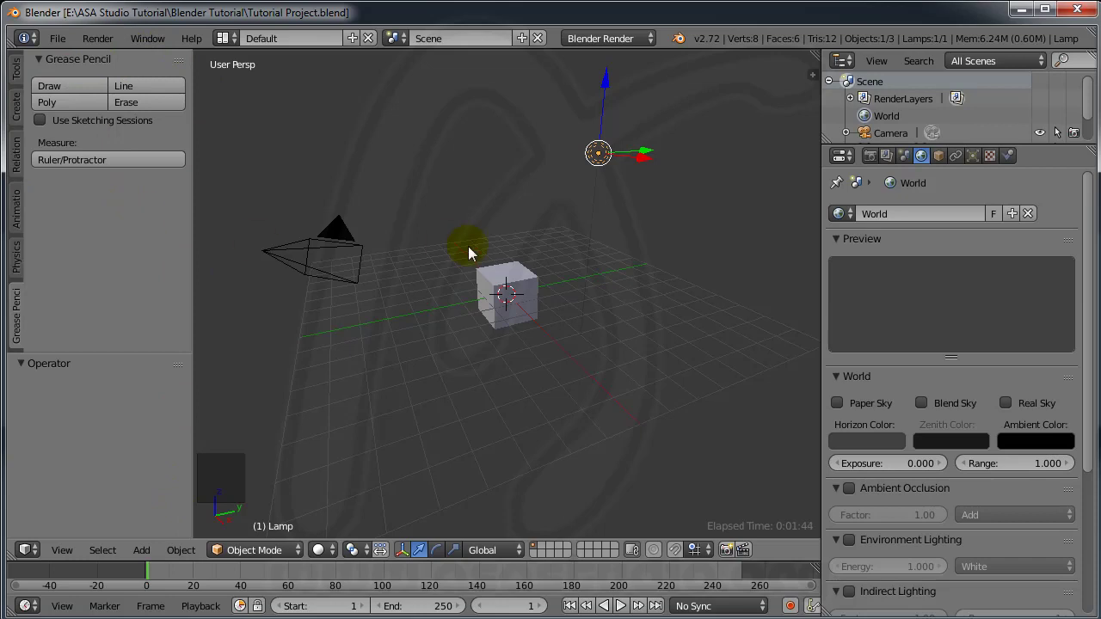
Step: Select the cube and switch the Tool Shelf to the Tools tab with transform and edit tools
{"action": "right_click", "coordinate": [505, 280]}
{"action": "scroll", "coordinate": [61, 189], "scroll_direction": "up", "scroll_amount": 2}
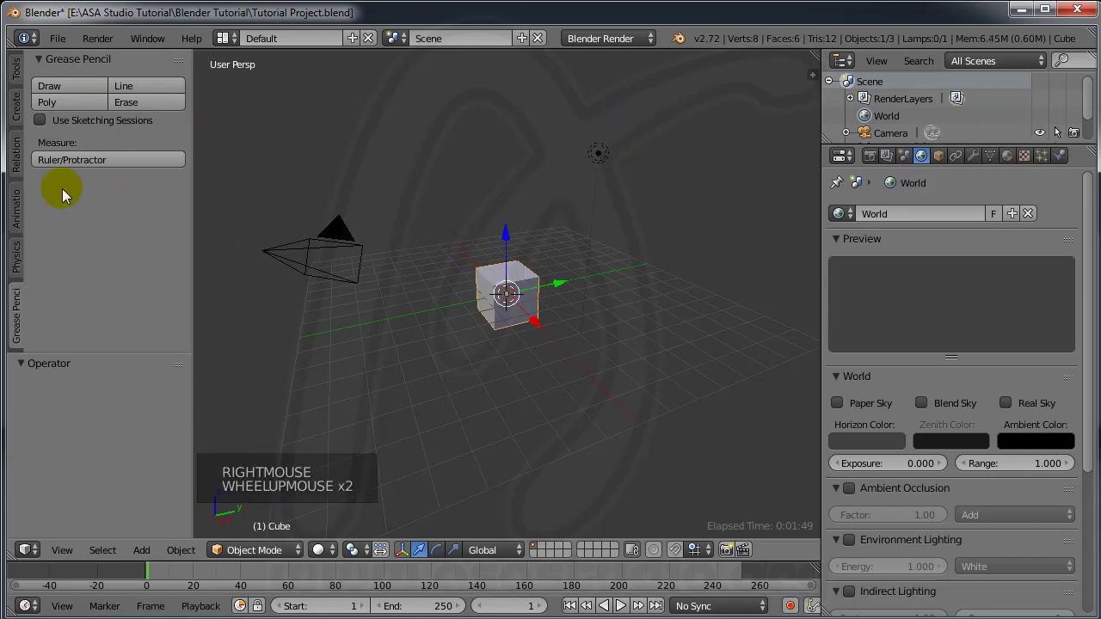
{"action": "left_click", "coordinate": [18, 71]}
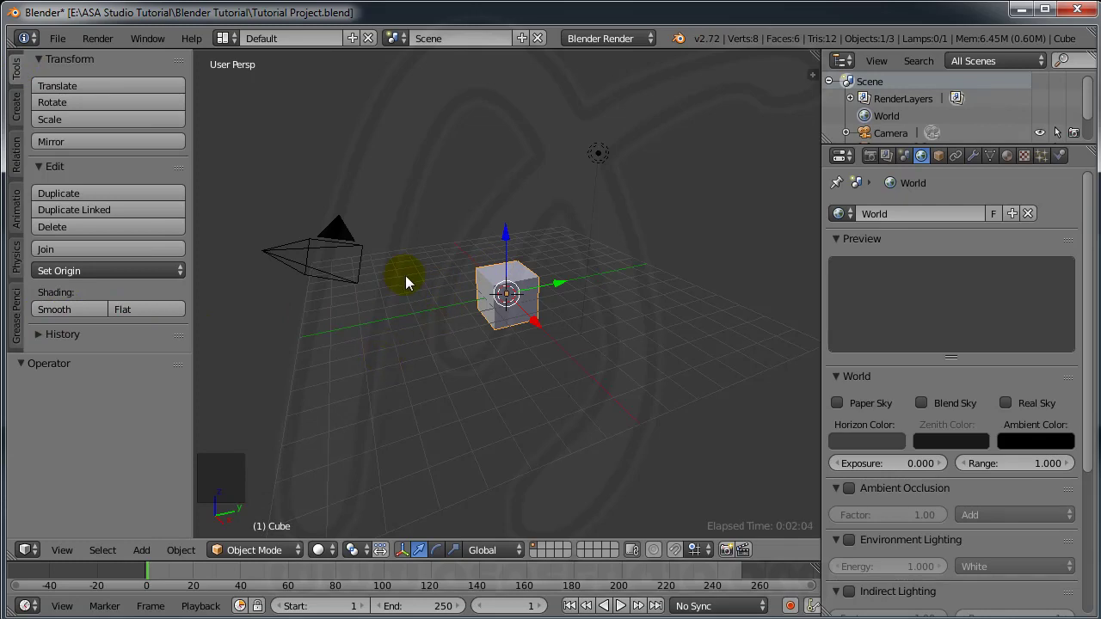
Step: Toggle select all with A until no object in the scene is selected
{"action": "key", "text": "a"}
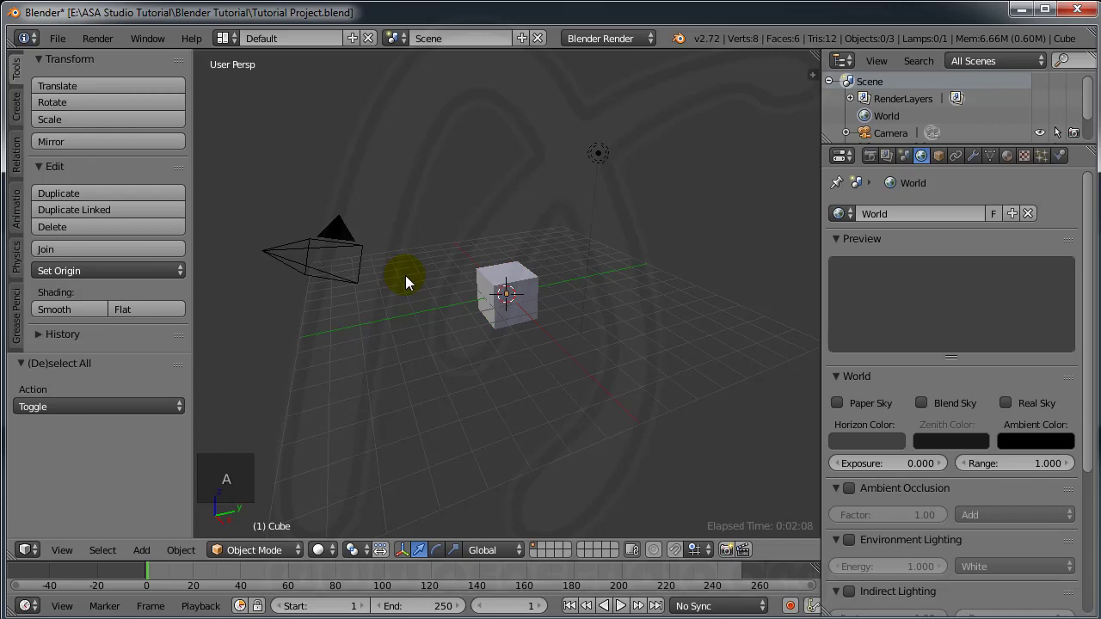
{"action": "key", "text": "a"}
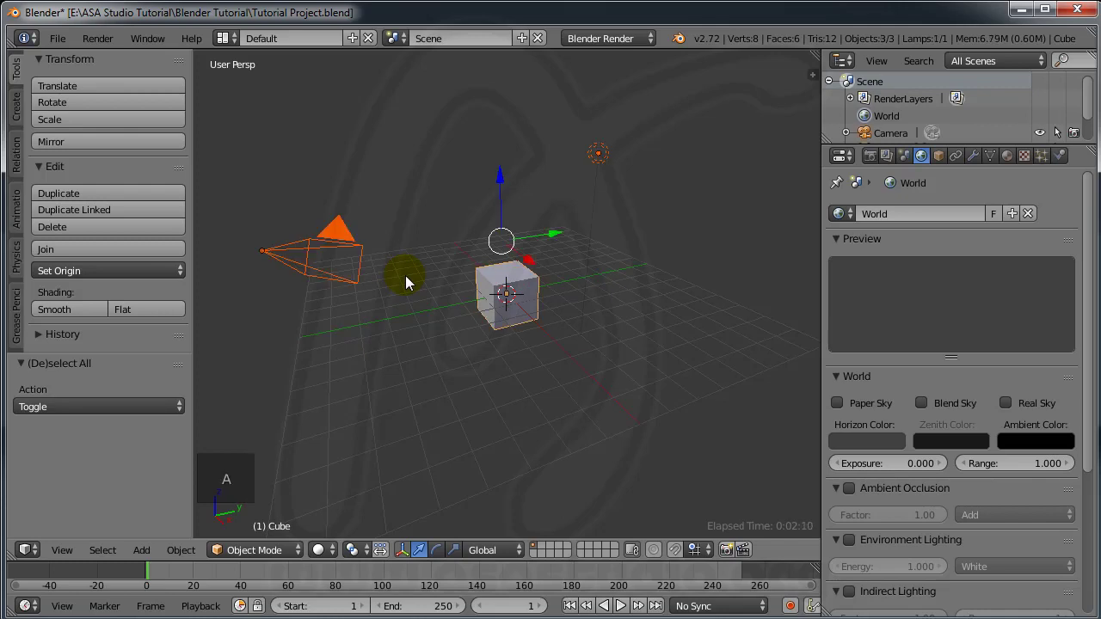
{"action": "key", "text": "a"}
{"action": "key", "text": "a"}
{"action": "key", "text": "a"}
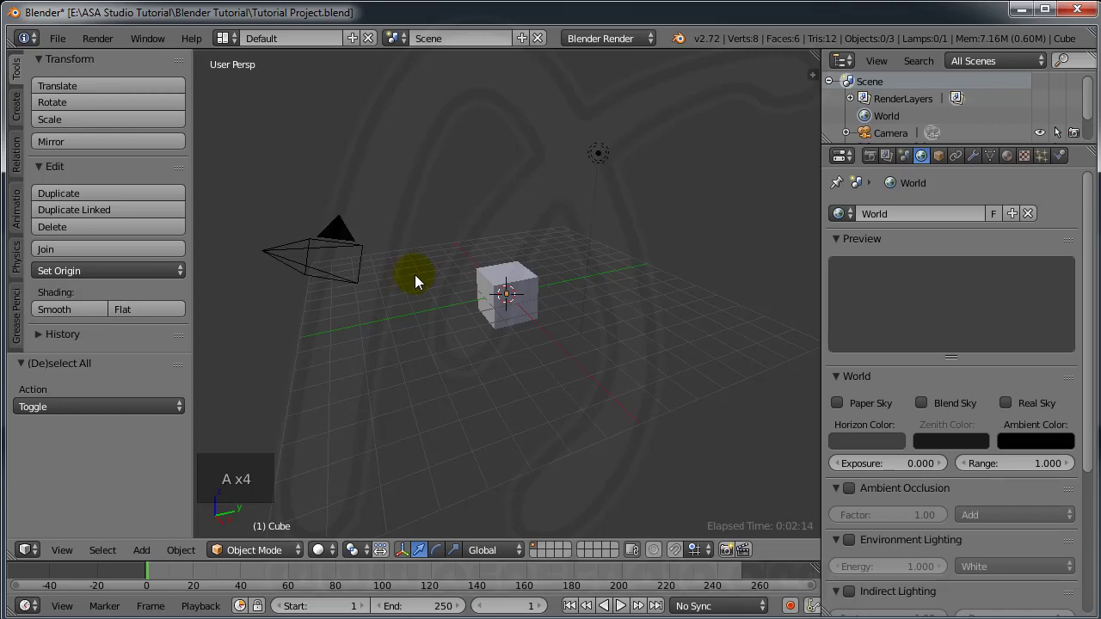
{"action": "left_click", "coordinate": [295, 549]}
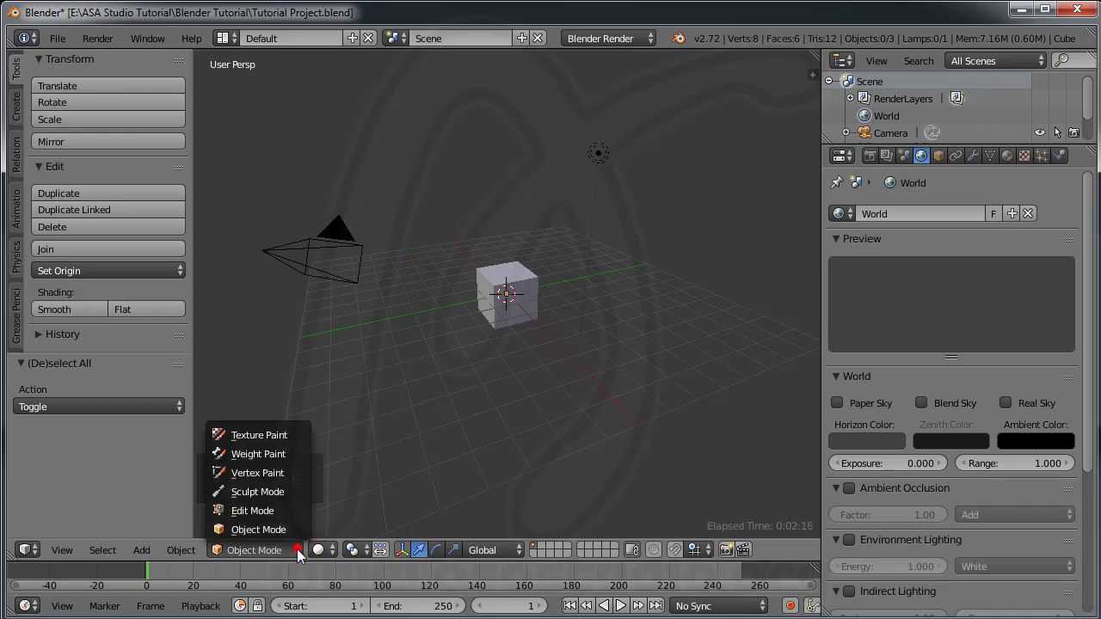
{"action": "left_click", "coordinate": [289, 515]}
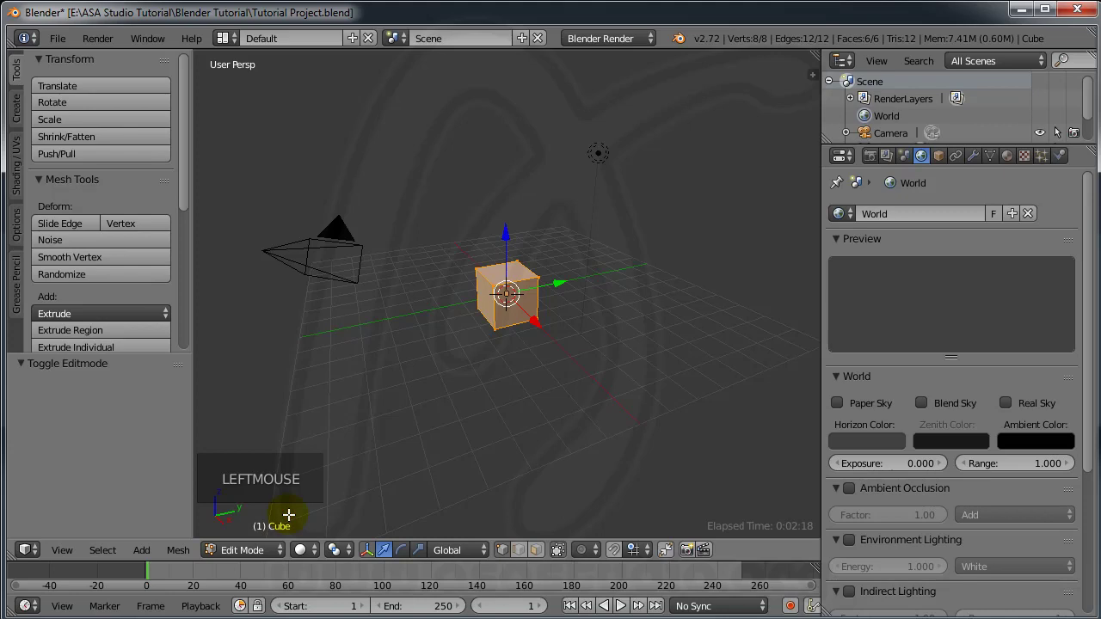
{"action": "left_click_drag", "start_coordinate": [184, 149], "coordinate": [183, 289]}
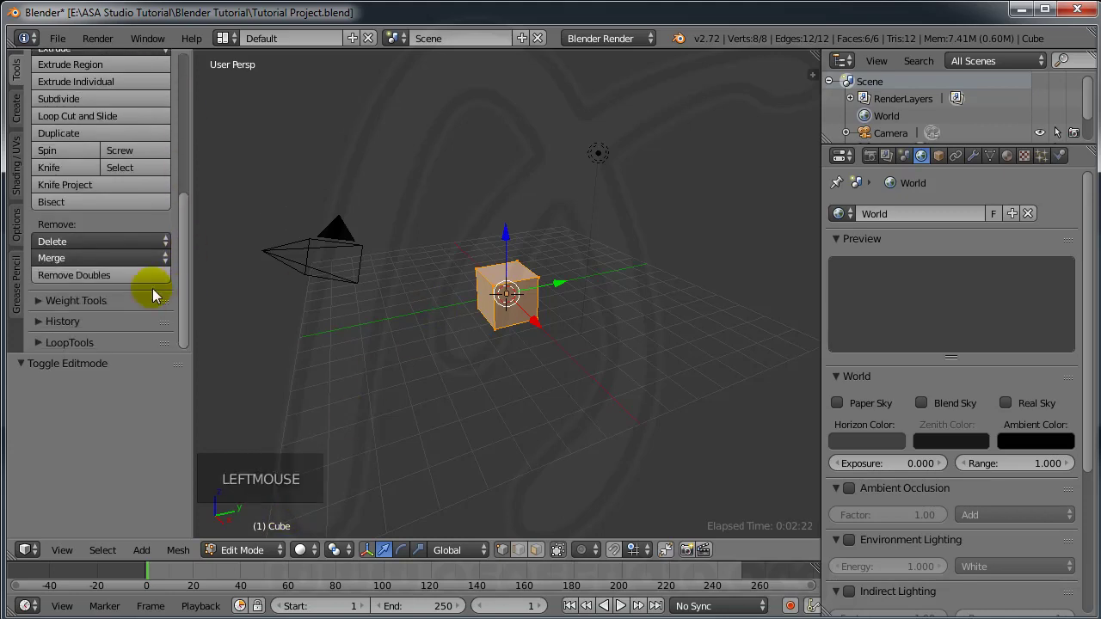
{"action": "left_click_drag", "start_coordinate": [180, 286], "coordinate": [196, 123]}
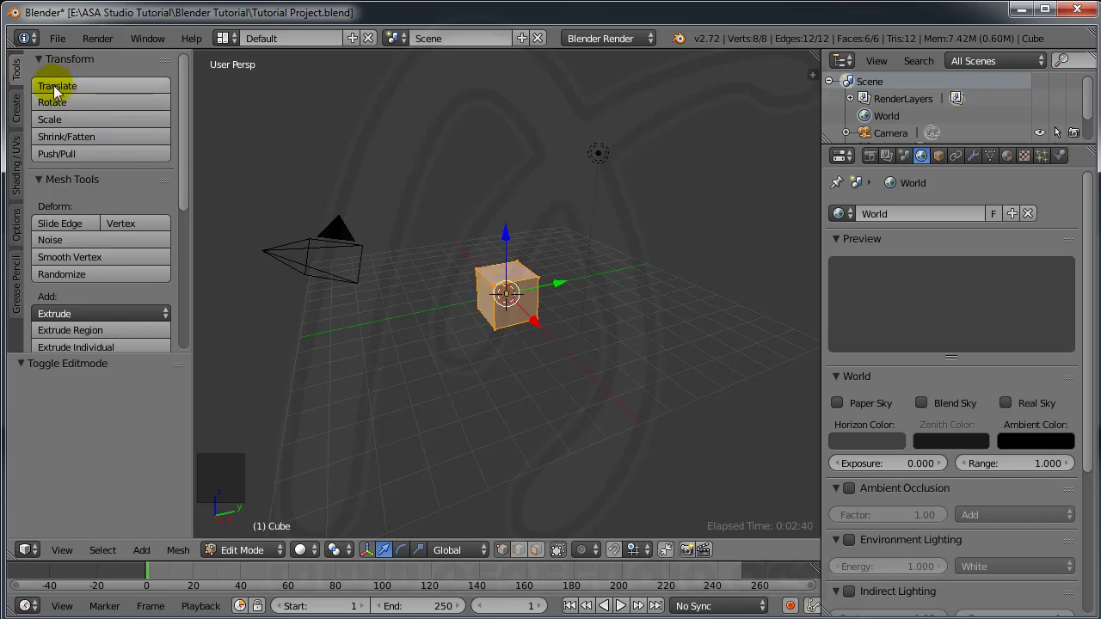
{"action": "left_click_drag", "start_coordinate": [185, 83], "coordinate": [189, 231]}
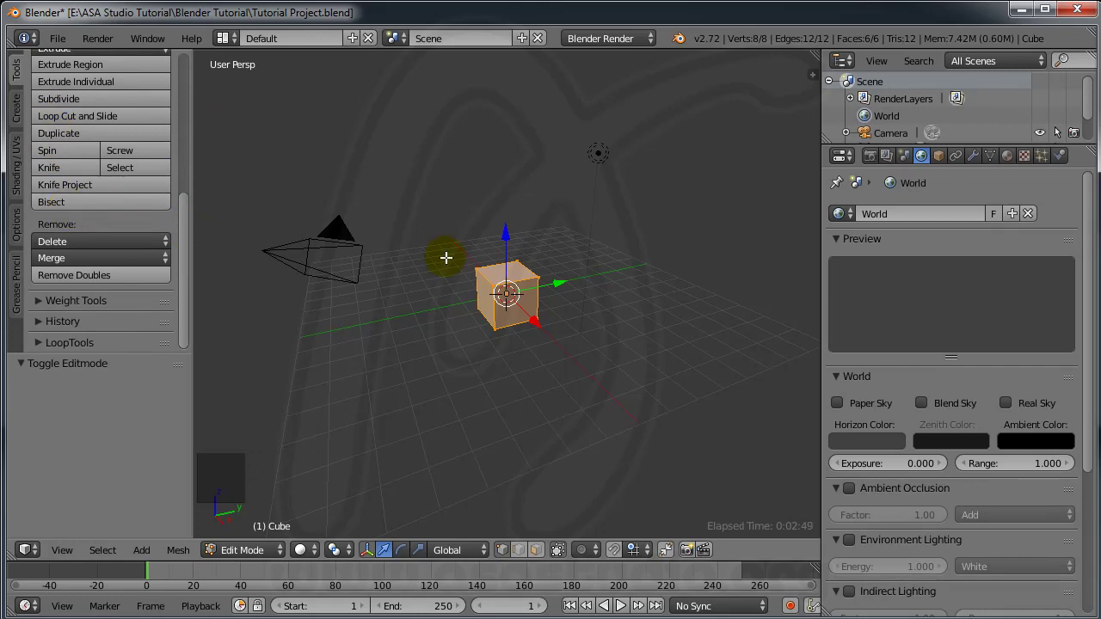
{"action": "left_click", "coordinate": [275, 552]}
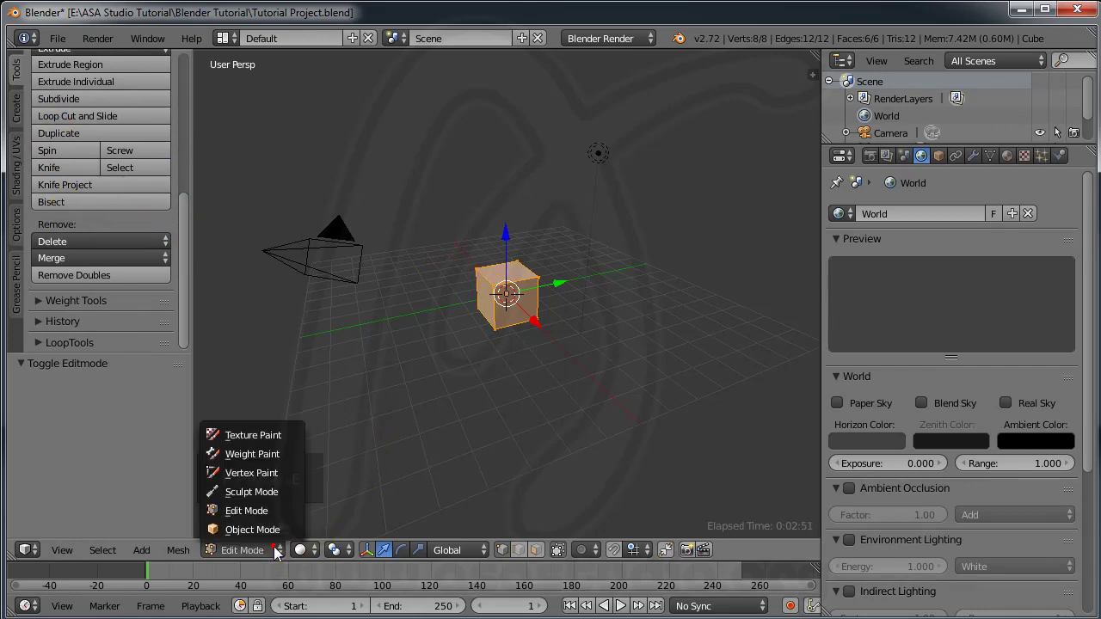
{"action": "left_click", "coordinate": [274, 530]}
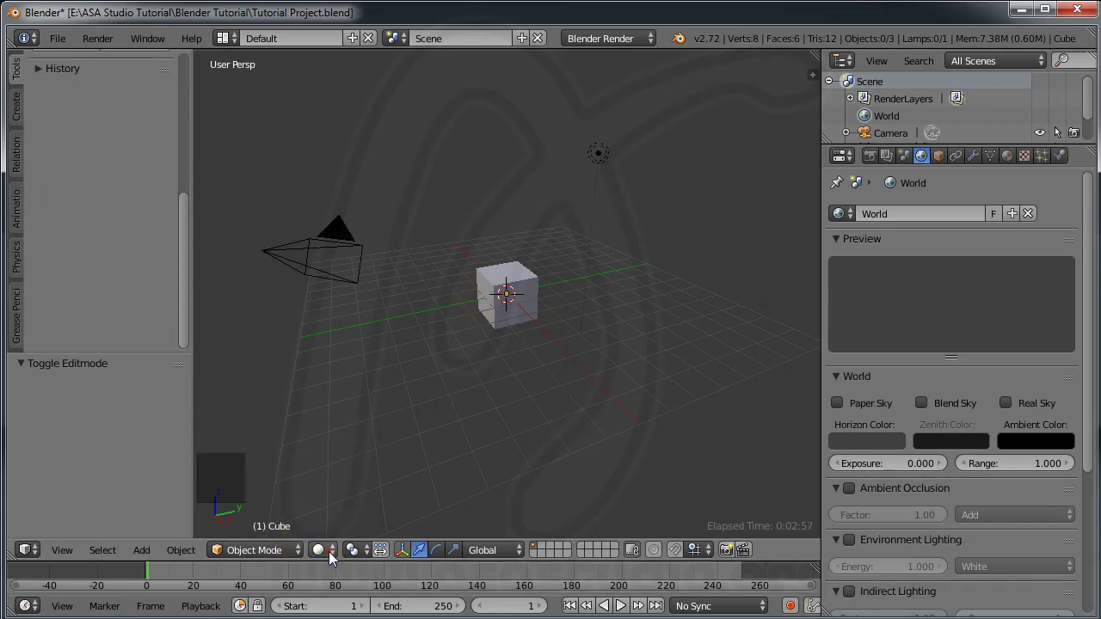
Step: Switch the viewport shading to Wireframe
{"action": "left_click", "coordinate": [326, 552]}
{"action": "left_click", "coordinate": [335, 511]}
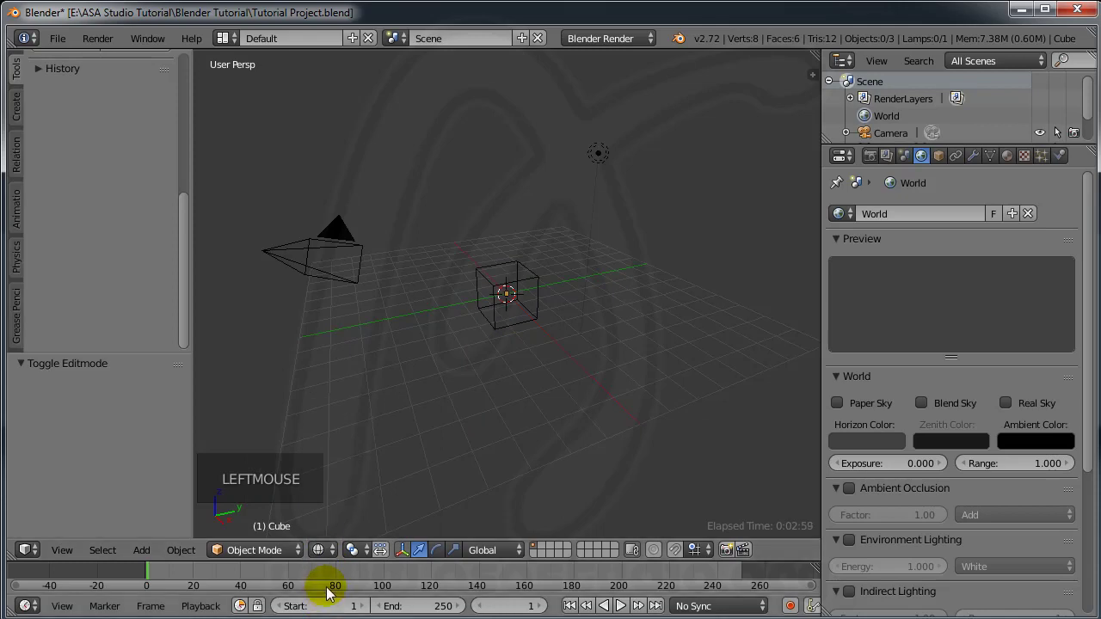
{"action": "left_click", "coordinate": [334, 551]}
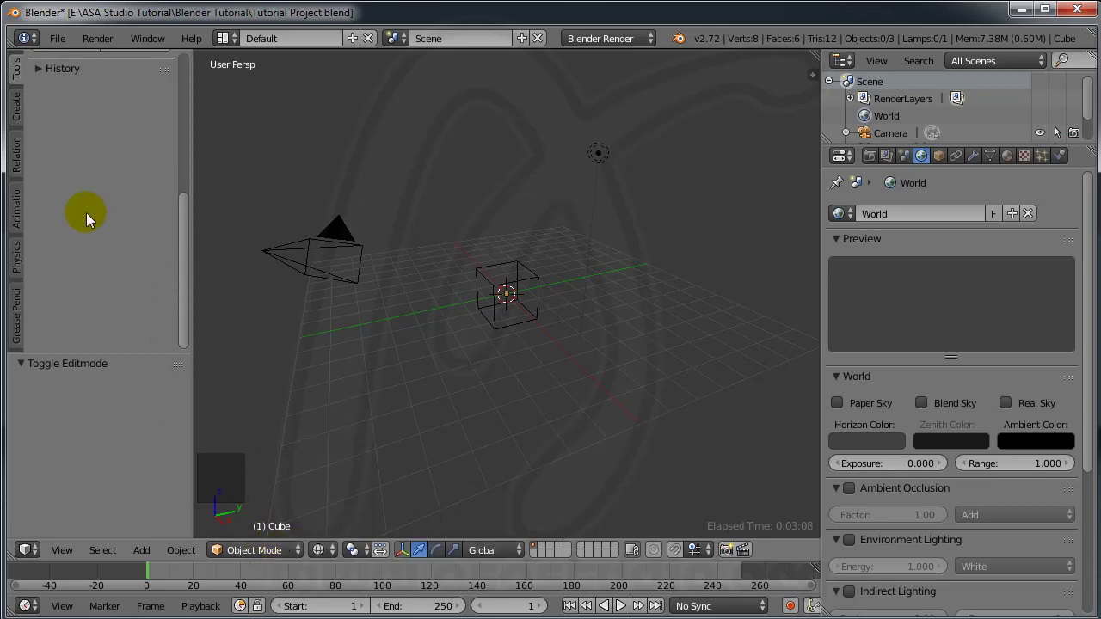
Step: Browse the Editor Type list, keeping the area as the 3D View
{"action": "left_click", "coordinate": [30, 550]}
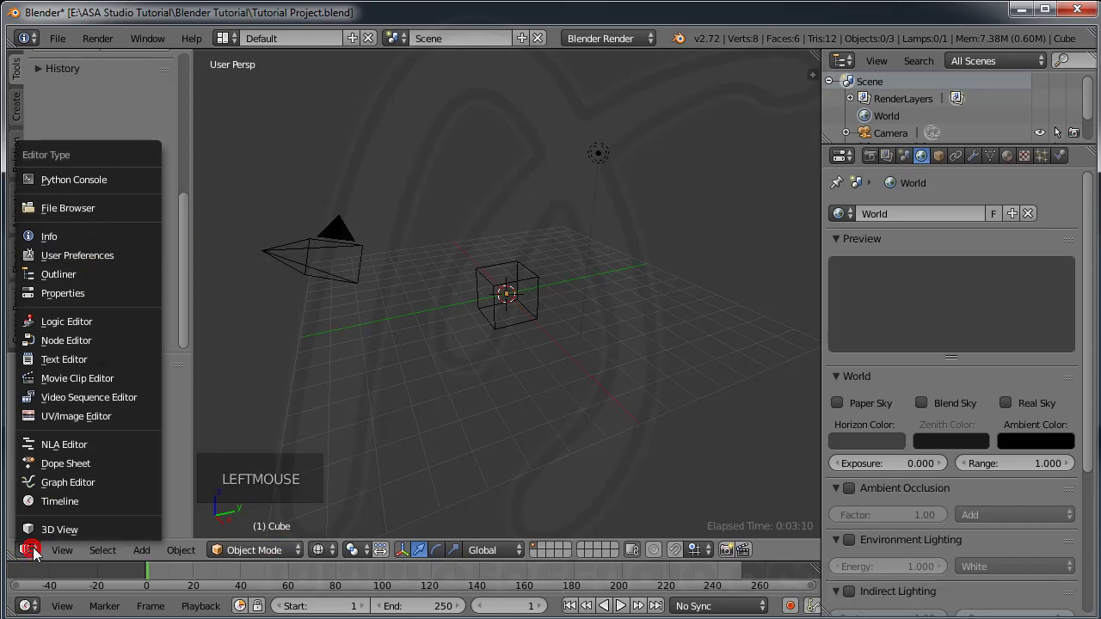
{"action": "left_click", "coordinate": [36, 530]}
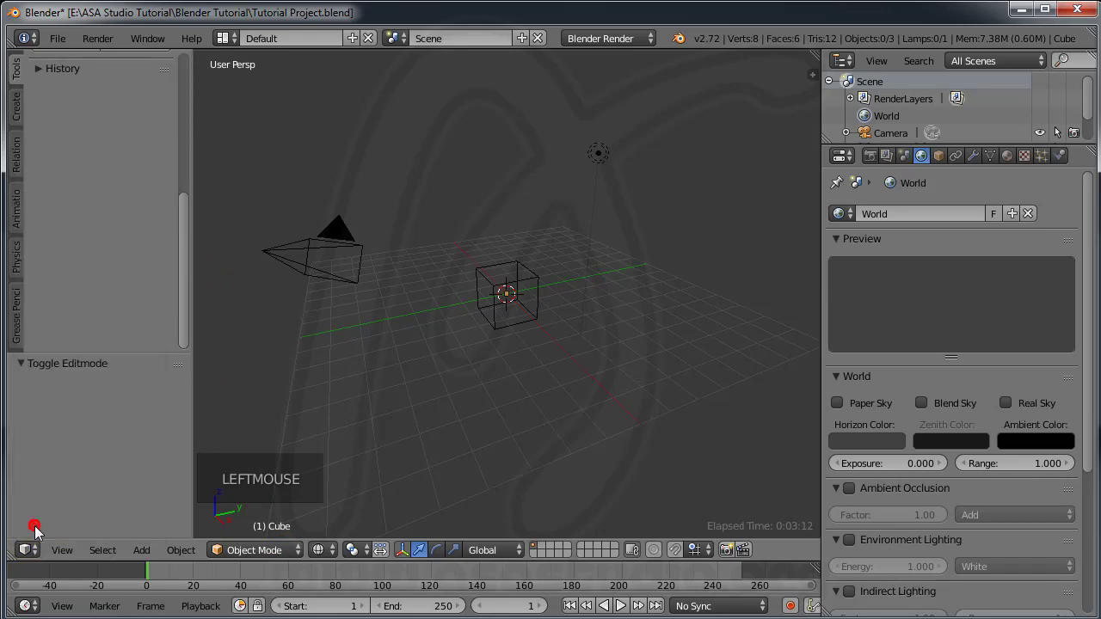
{"action": "left_click", "coordinate": [37, 548]}
{"action": "left_click", "coordinate": [38, 550]}
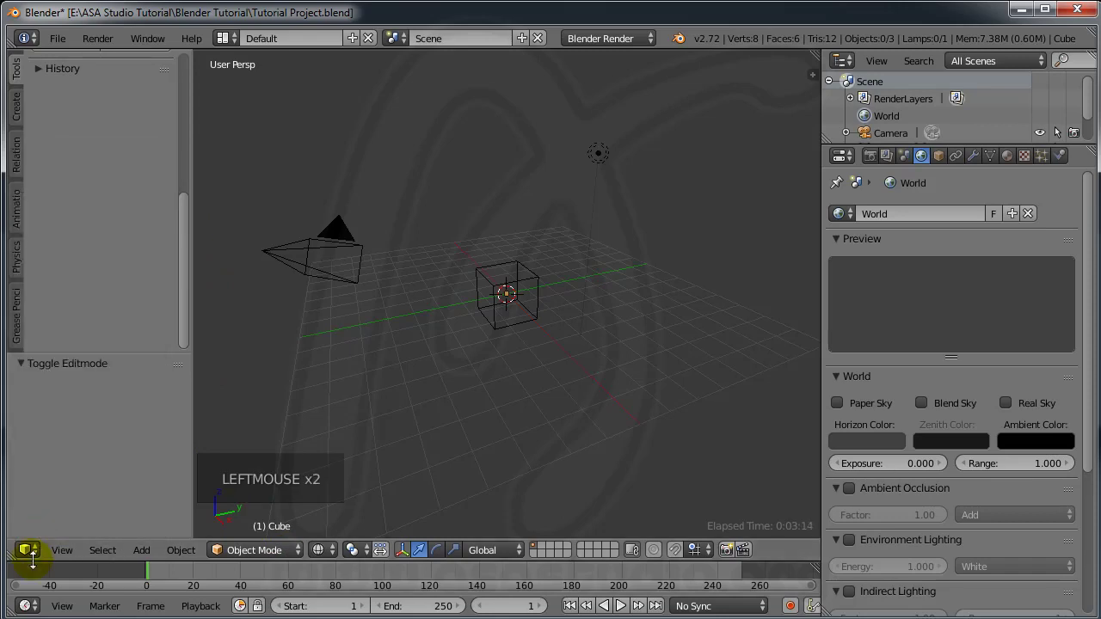
{"action": "left_click", "coordinate": [65, 551]}
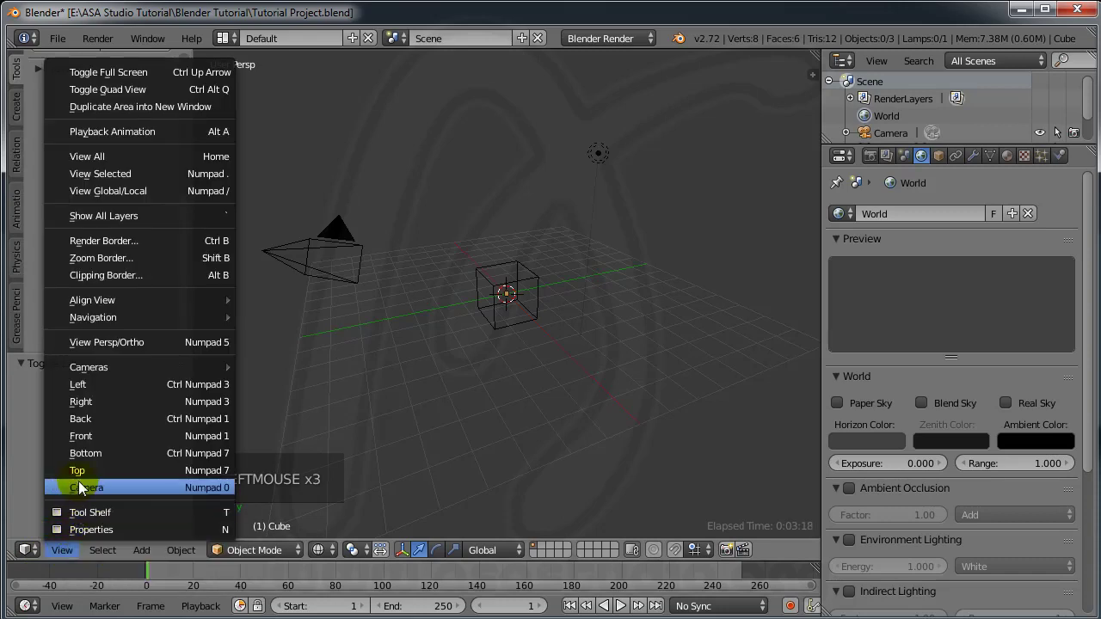
Step: Look through the scene camera with View > Camera, then browse the View and Select menus
{"action": "left_click", "coordinate": [81, 488]}
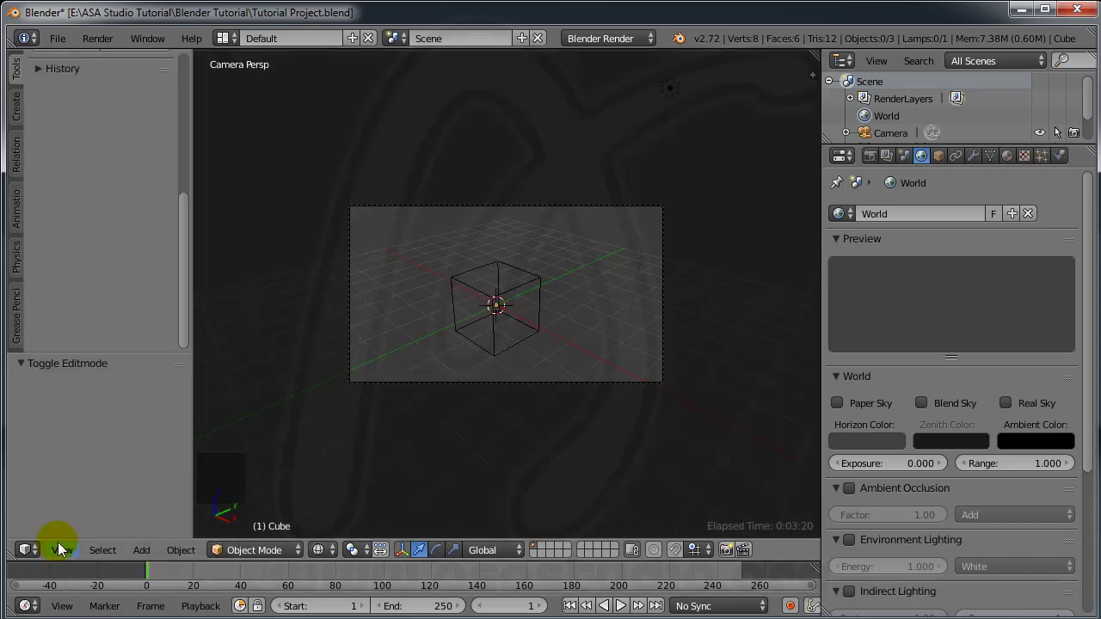
{"action": "left_click", "coordinate": [58, 548]}
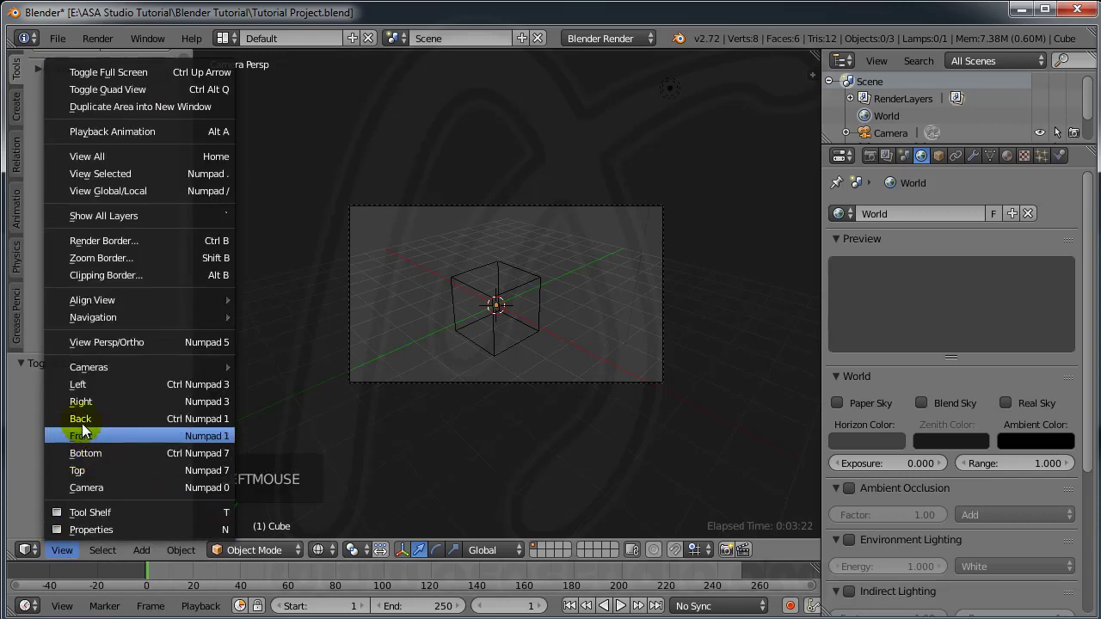
{"action": "mouse_move", "coordinate": [93, 366]}
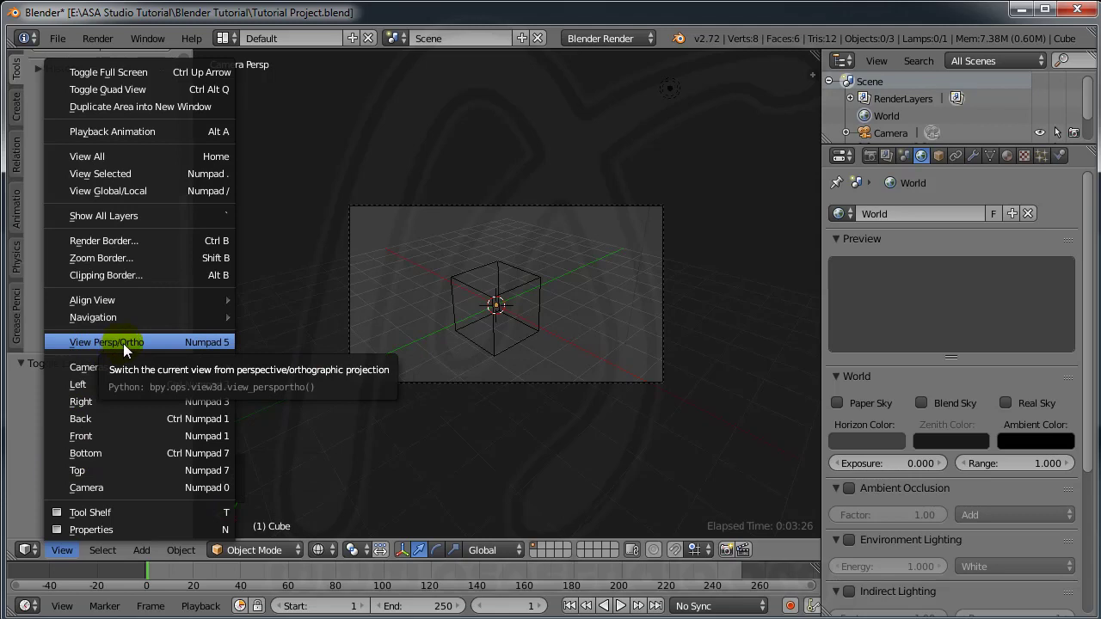
{"action": "mouse_move", "coordinate": [111, 315]}
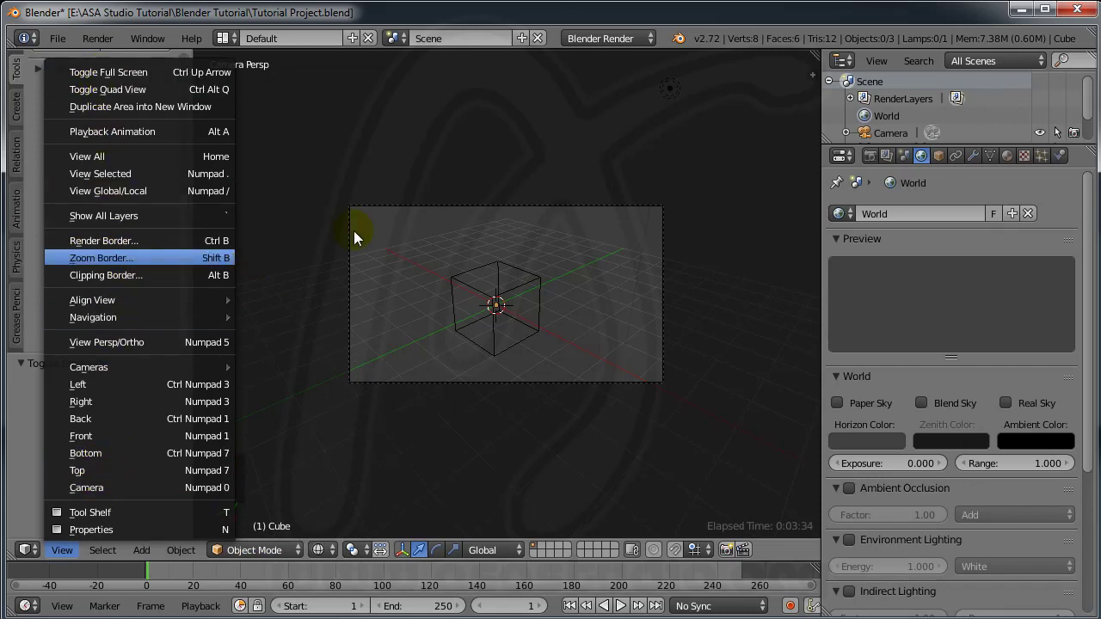
{"action": "left_click", "coordinate": [104, 550]}
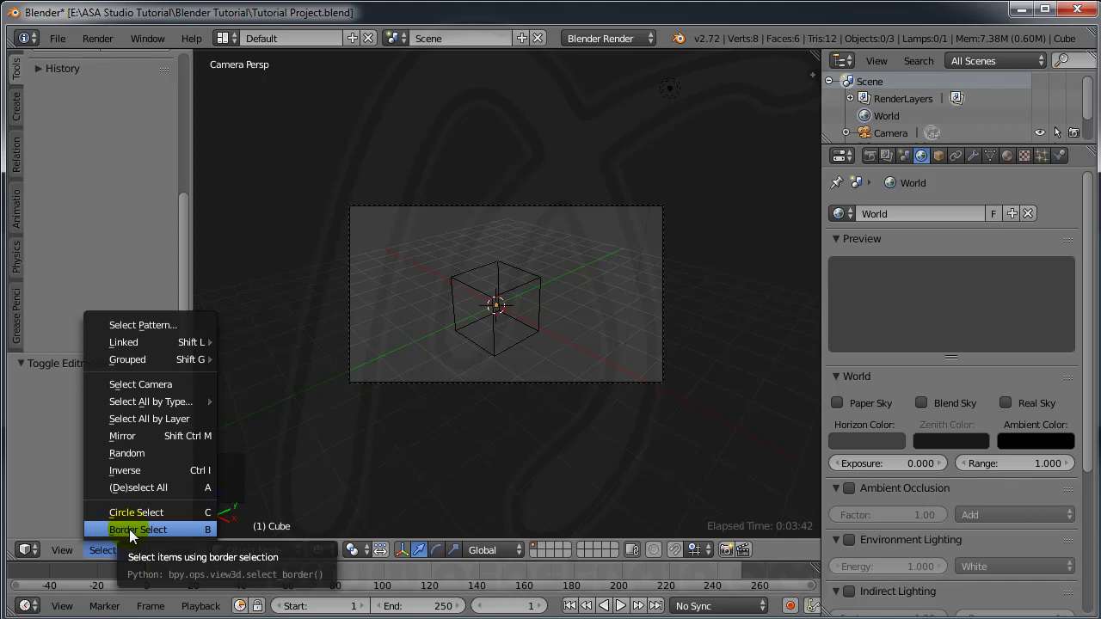
Step: Box-select the cube, switch to Circle Select, and deselect everything
{"action": "left_click", "coordinate": [129, 529]}
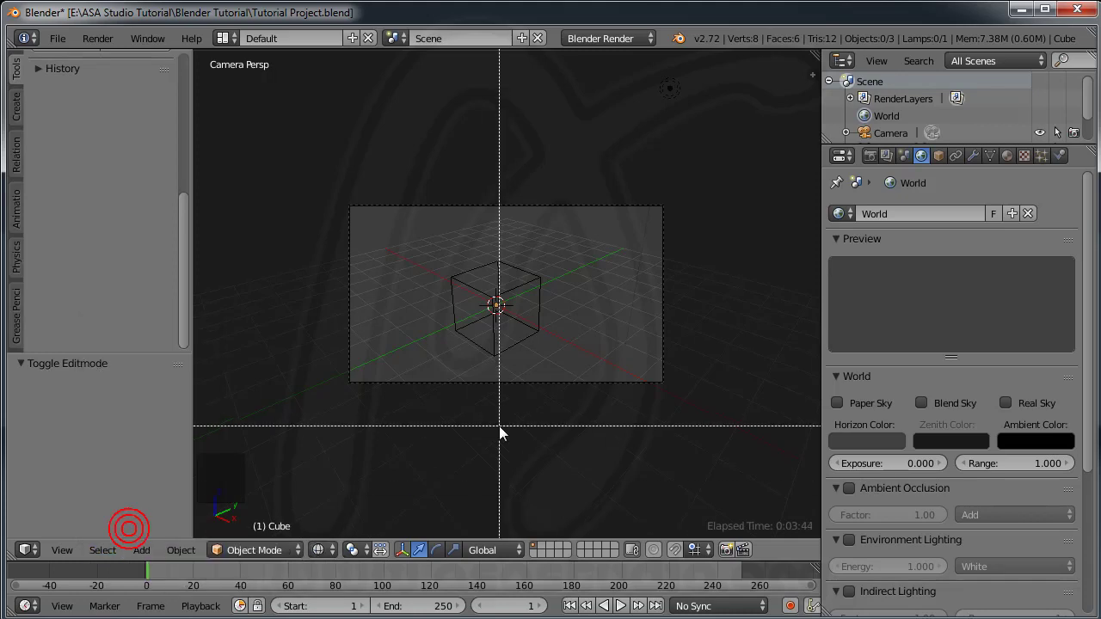
{"action": "left_click_drag", "start_coordinate": [402, 226], "coordinate": [569, 369]}
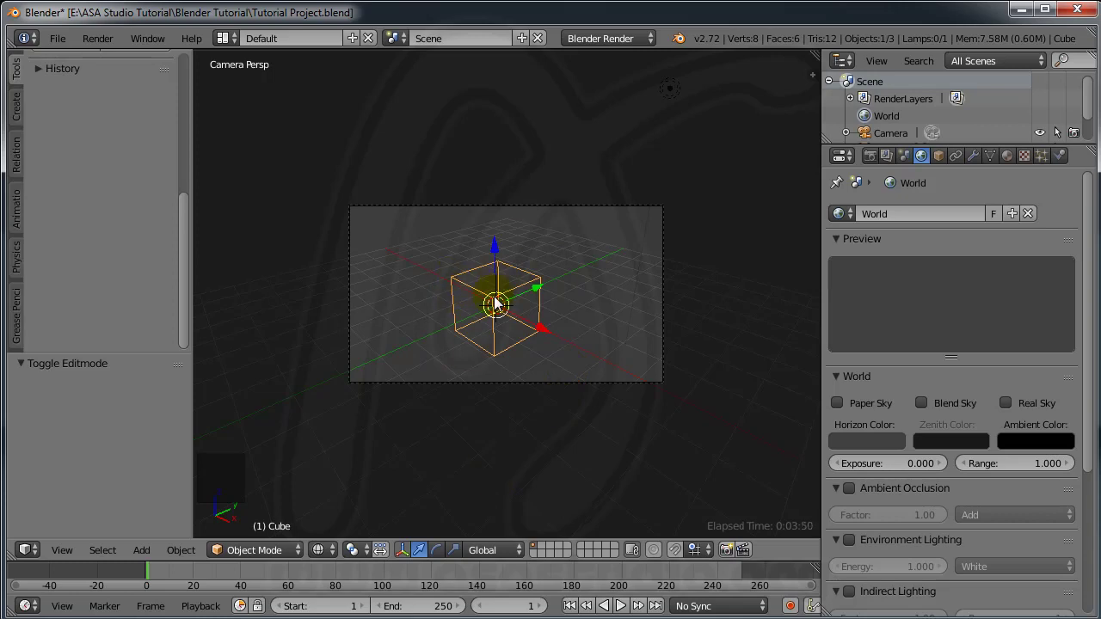
{"action": "left_click", "coordinate": [102, 550]}
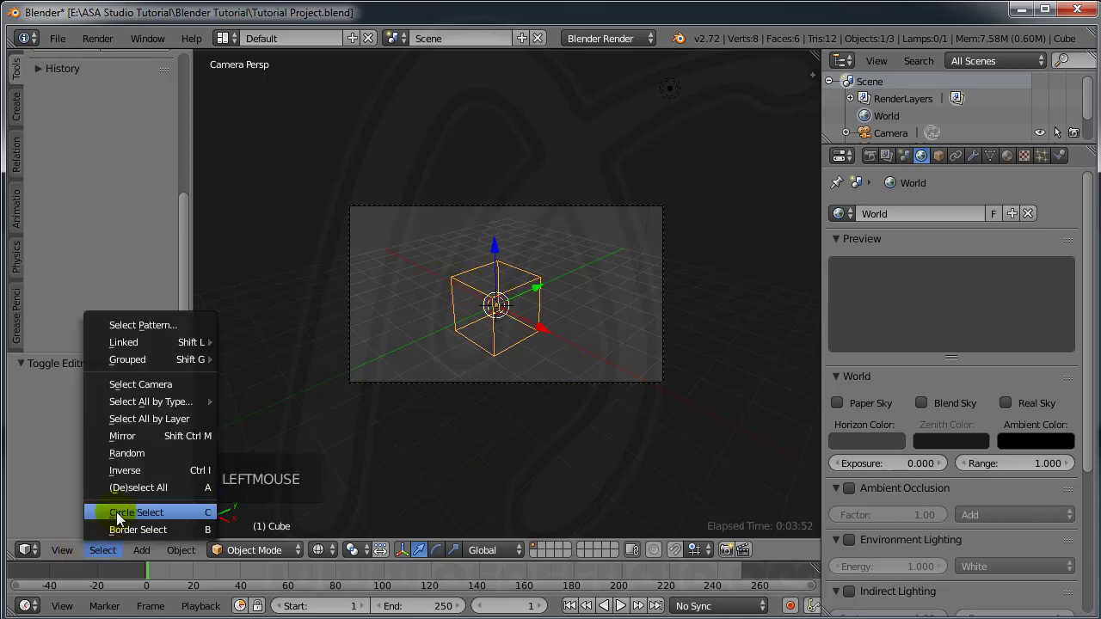
{"action": "left_click", "coordinate": [117, 515]}
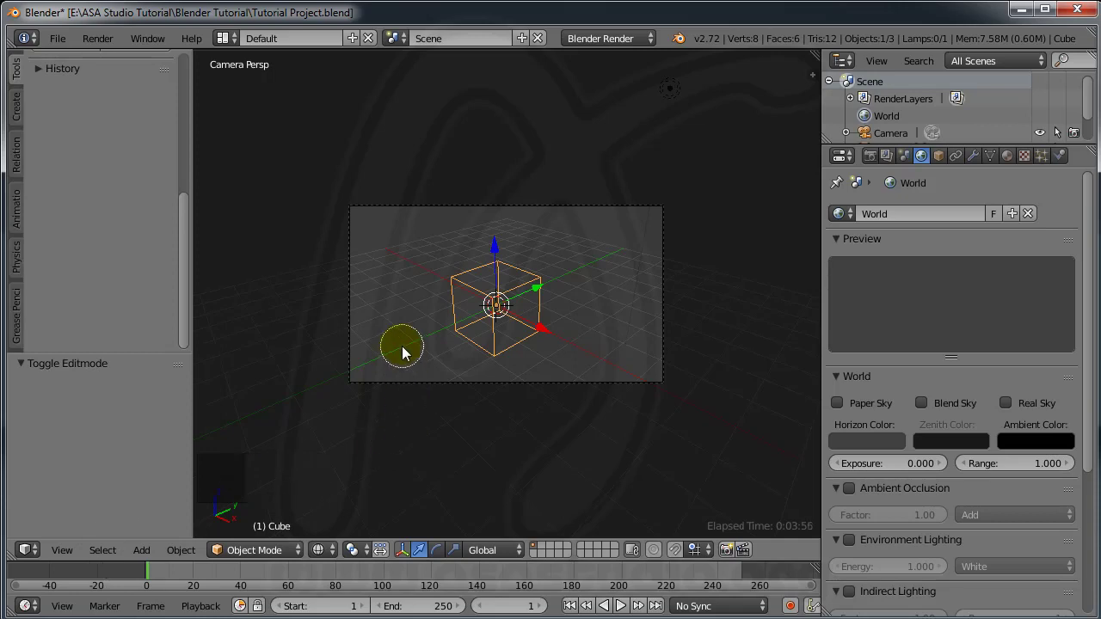
{"action": "key", "text": "a"}
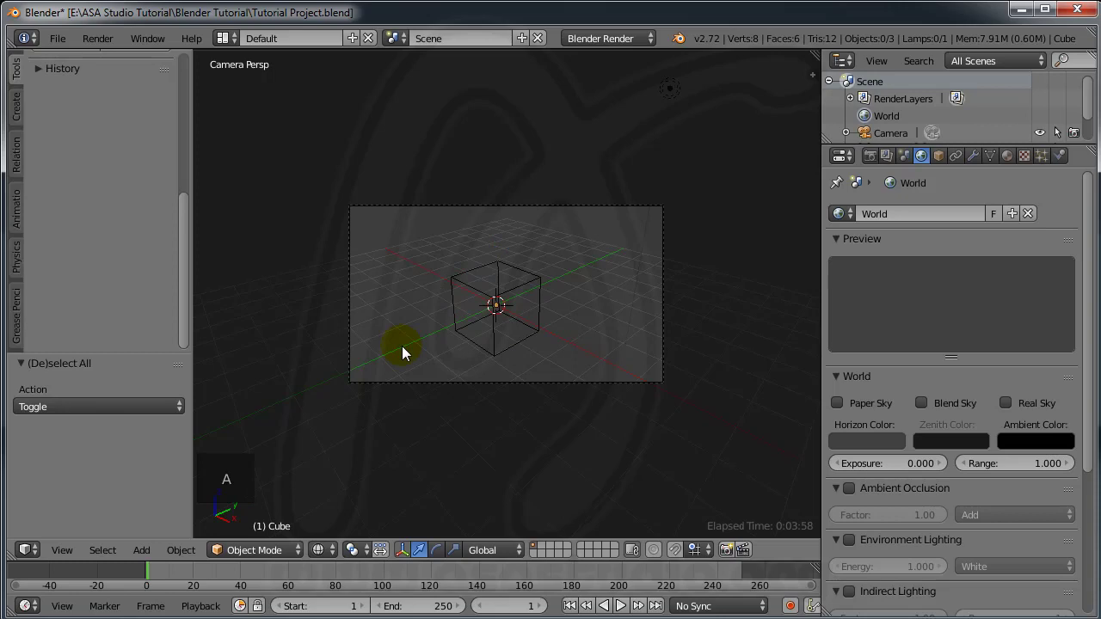
Step: Reselect the cube by painting over it with the Circle Select brush
{"action": "left_click", "coordinate": [102, 549]}
{"action": "left_click", "coordinate": [116, 516]}
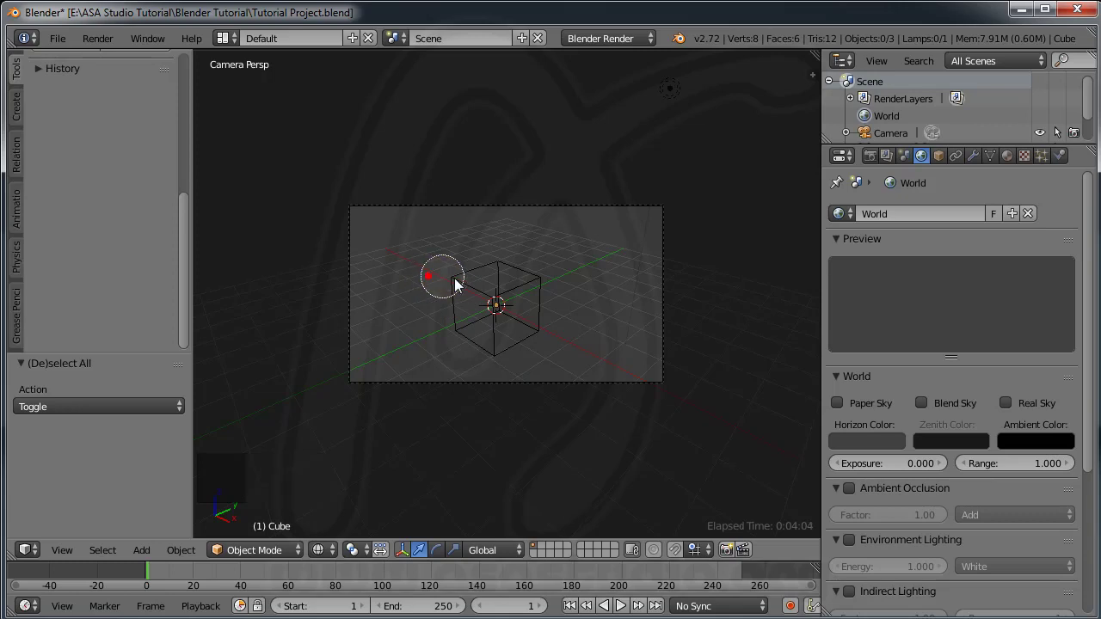
{"action": "mouse_move", "coordinate": [528, 247]}
{"action": "left_mouse_down"}
{"action": "mouse_move", "coordinate": [479, 344]}
{"action": "mouse_move", "coordinate": [484, 375]}
{"action": "left_mouse_up"}
{"action": "left_click_drag", "start_coordinate": [544, 293], "coordinate": [508, 300]}
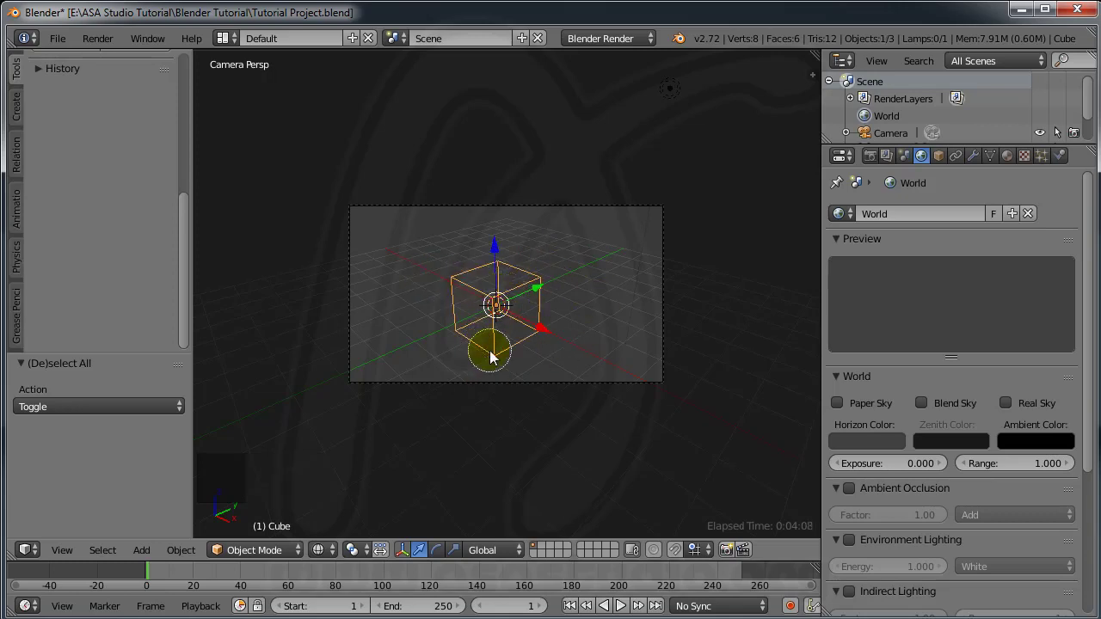
{"action": "left_click", "coordinate": [105, 549]}
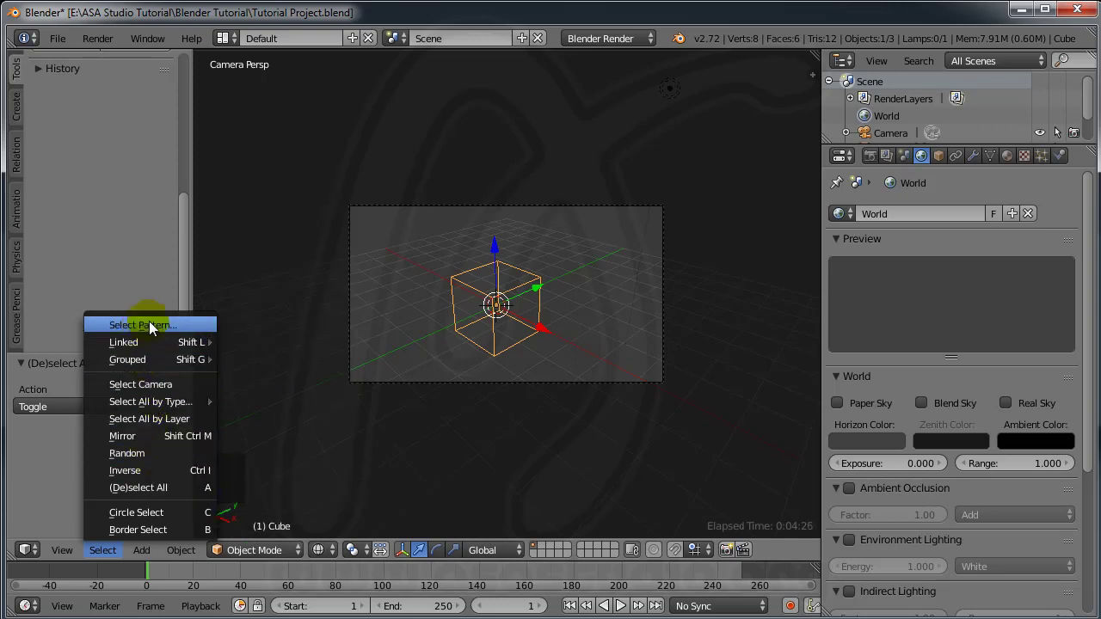
Step: Show the Add menu's mesh and curve primitives and the Create tab's primitive list
{"action": "left_click", "coordinate": [142, 551]}
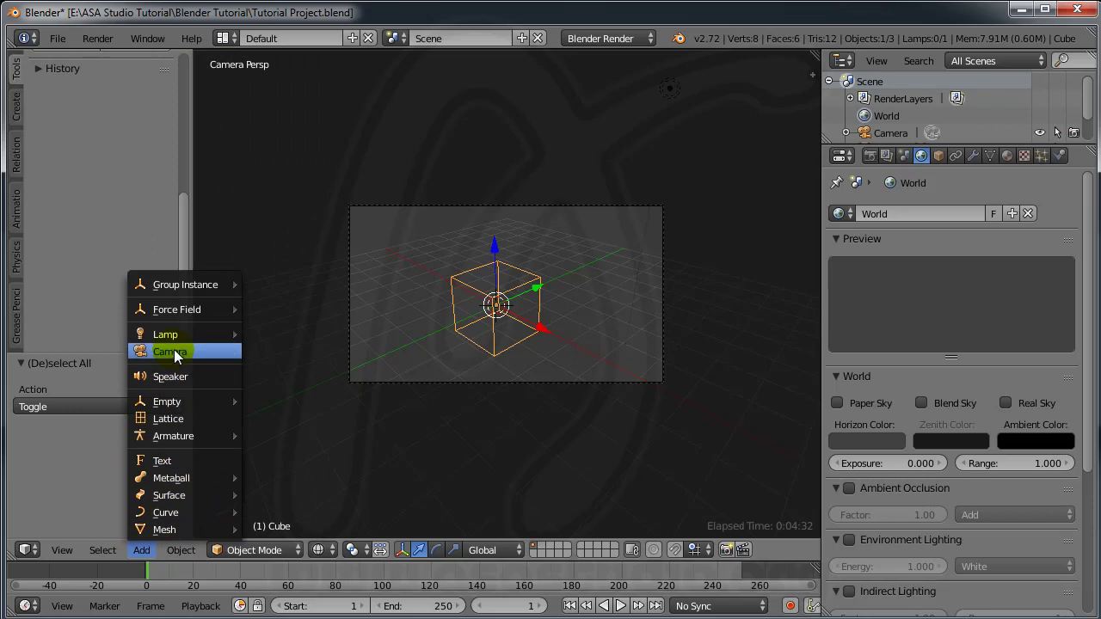
{"action": "left_click", "coordinate": [16, 108]}
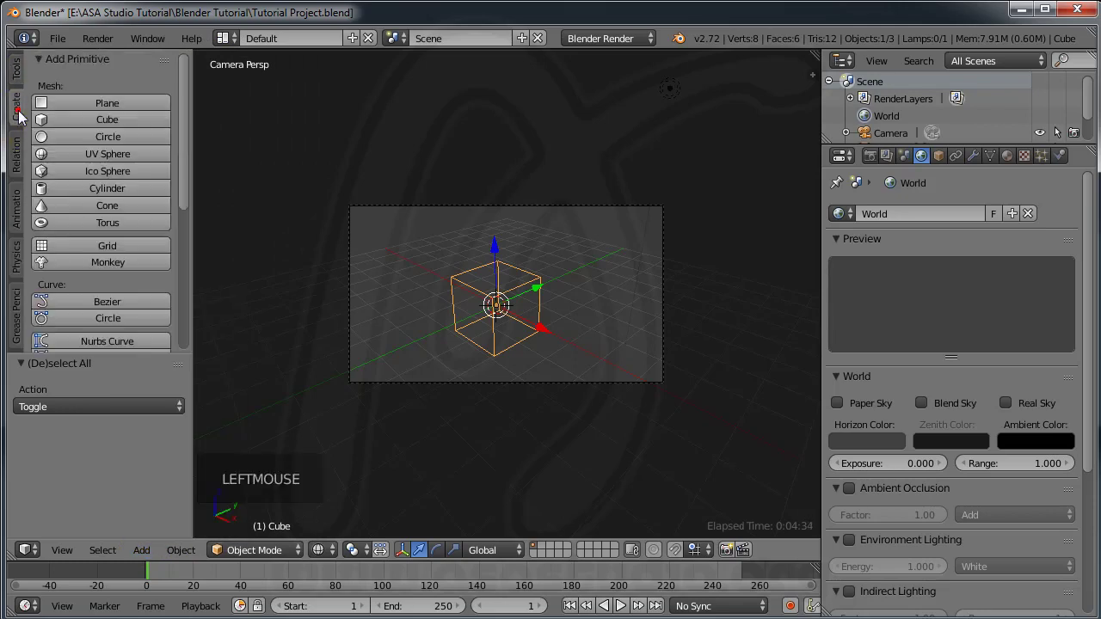
{"action": "left_click", "coordinate": [140, 550]}
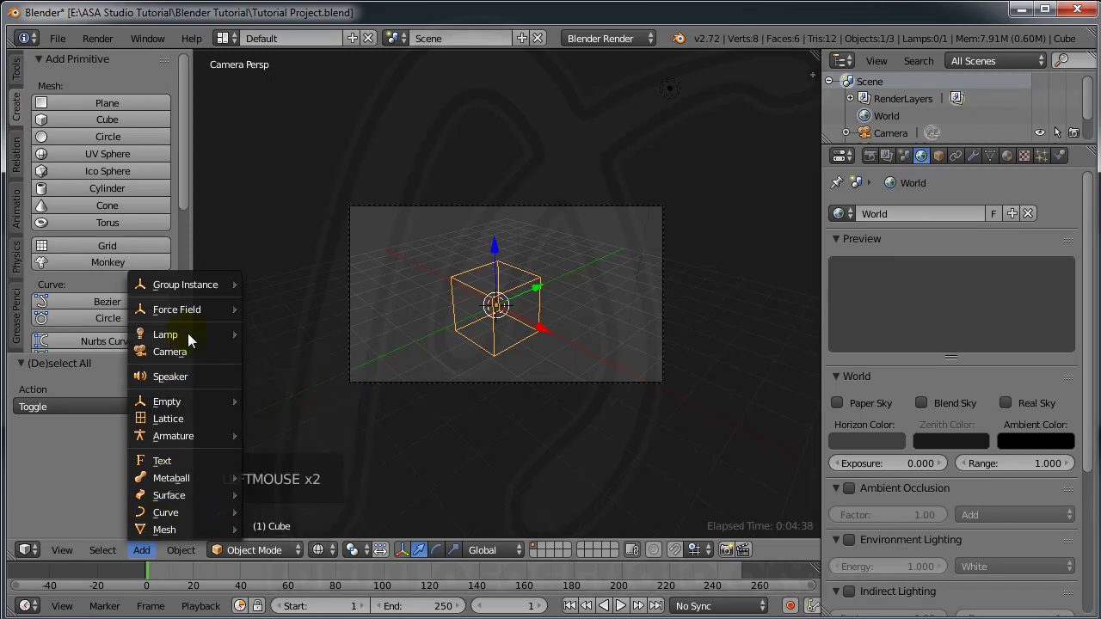
{"action": "mouse_move", "coordinate": [180, 550]}
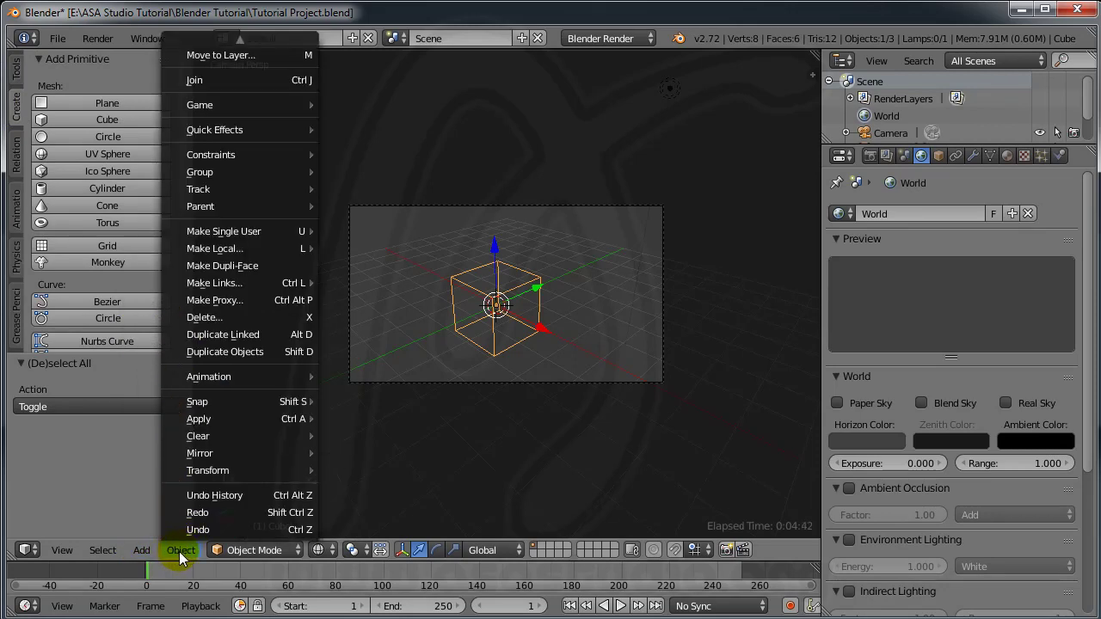
{"action": "mouse_move", "coordinate": [215, 469]}
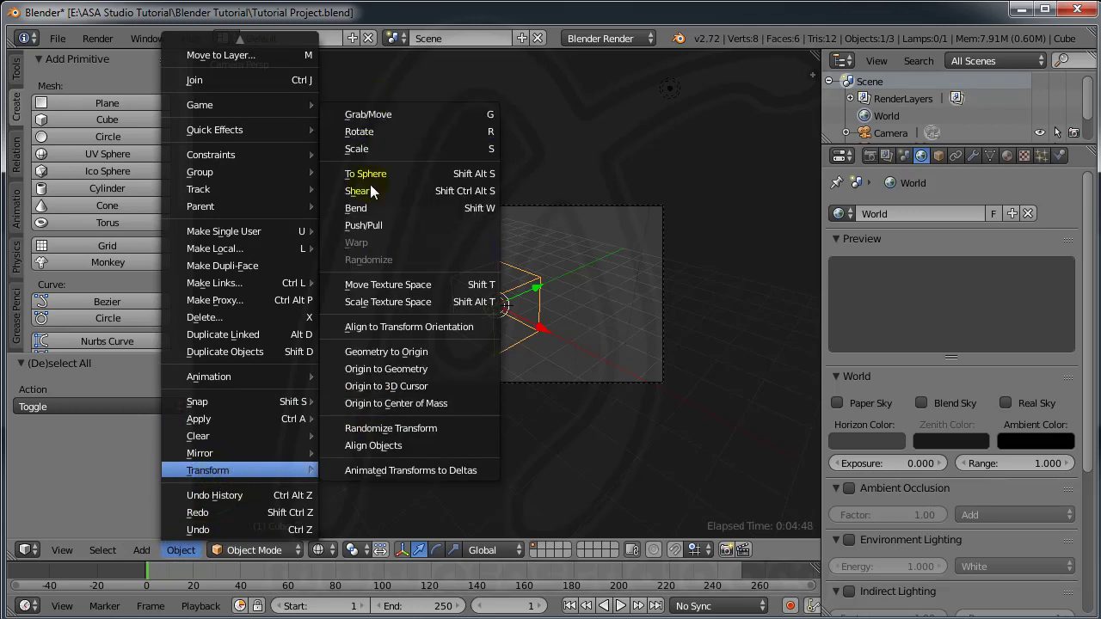
{"action": "mouse_move", "coordinate": [233, 433]}
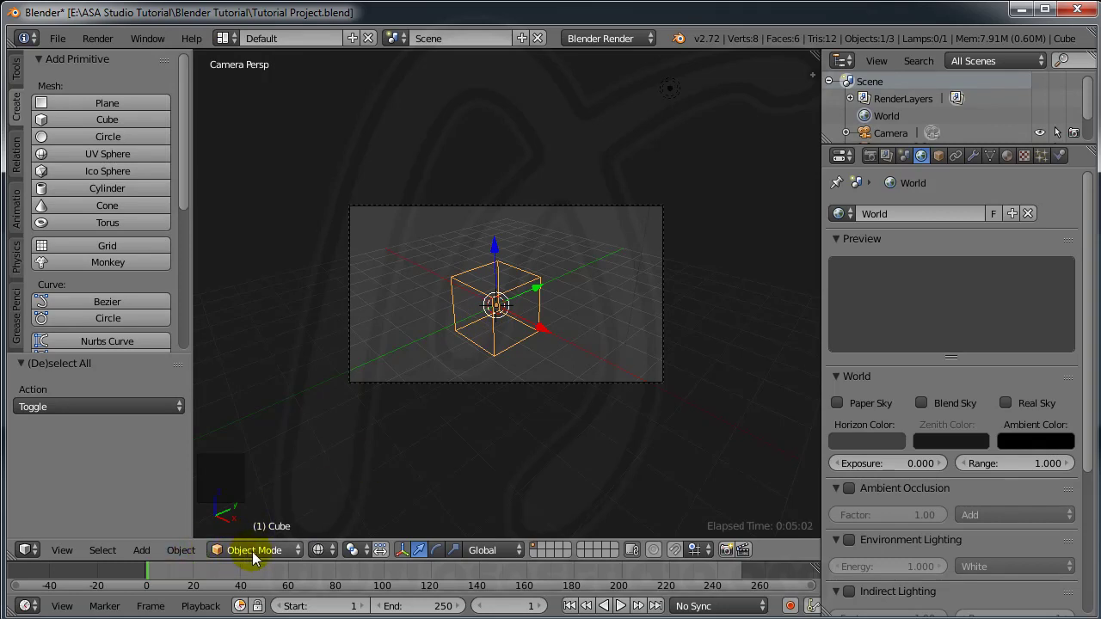
{"action": "left_click", "coordinate": [293, 552]}
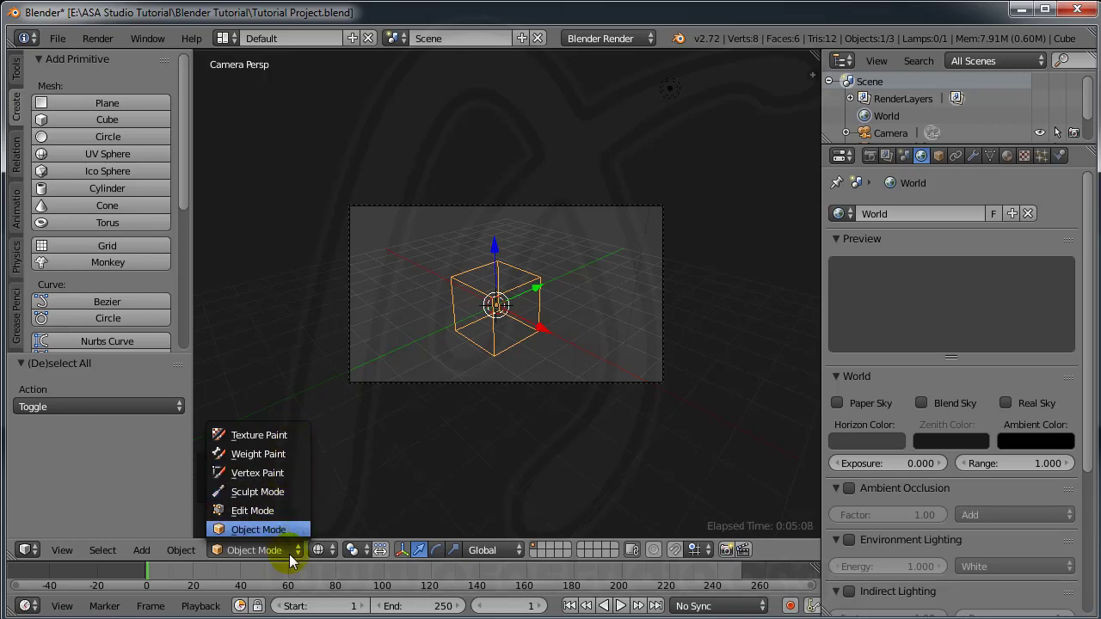
{"action": "left_click", "coordinate": [284, 530]}
{"action": "left_click", "coordinate": [331, 551]}
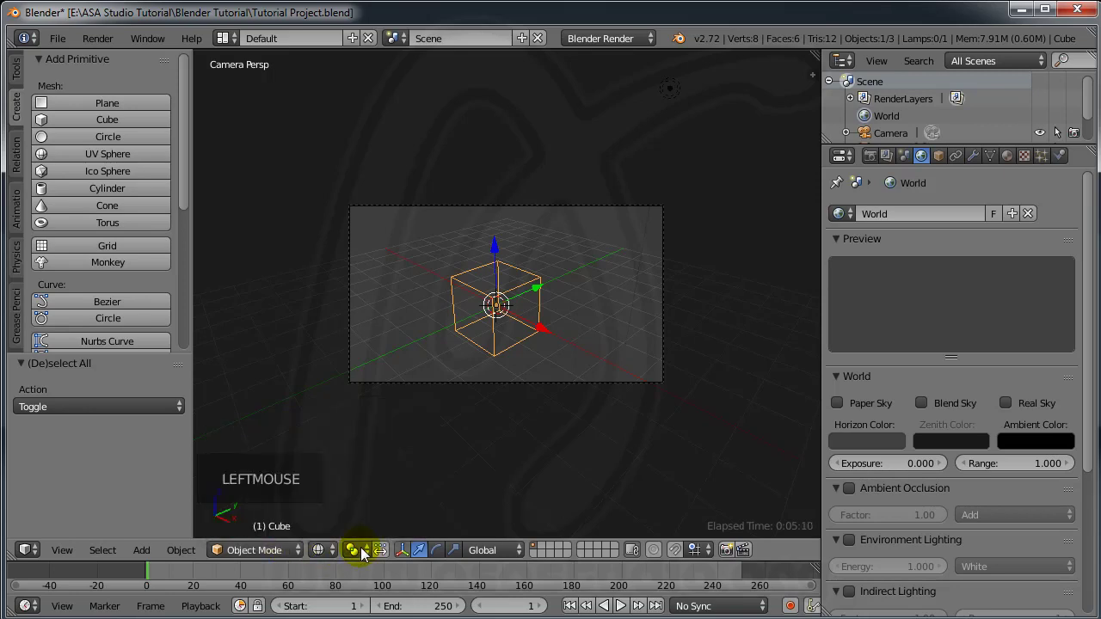
Step: Set Pivot Point to 3D Cursor, place the cursor up-left of the cube, and enable the translate manipulator
{"action": "left_click", "coordinate": [365, 553]}
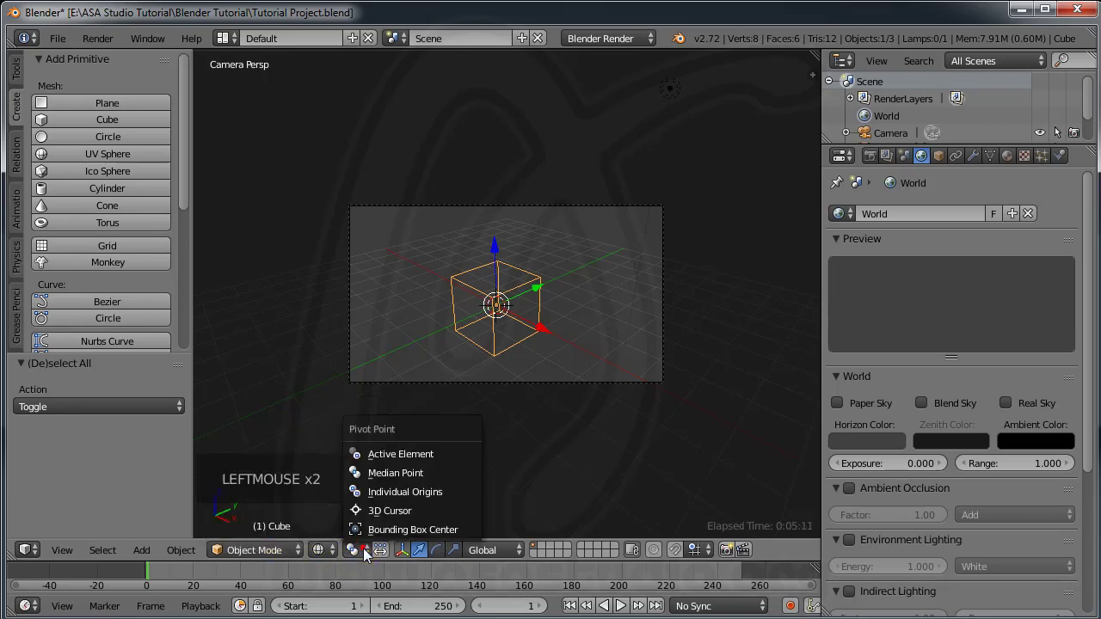
{"action": "left_click", "coordinate": [386, 510]}
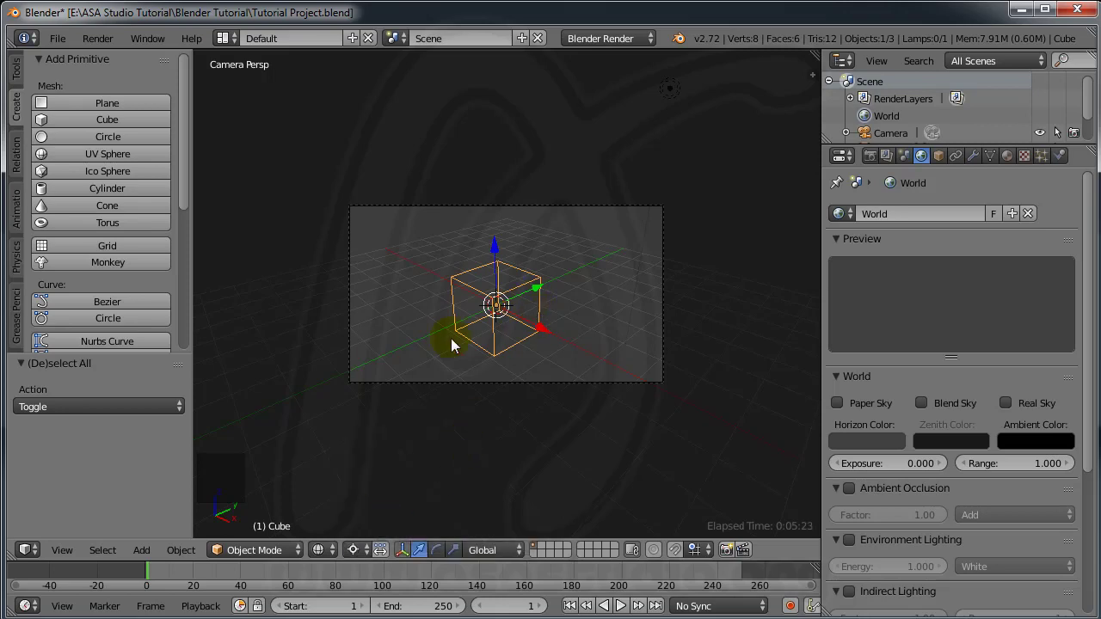
{"action": "left_click", "coordinate": [394, 253]}
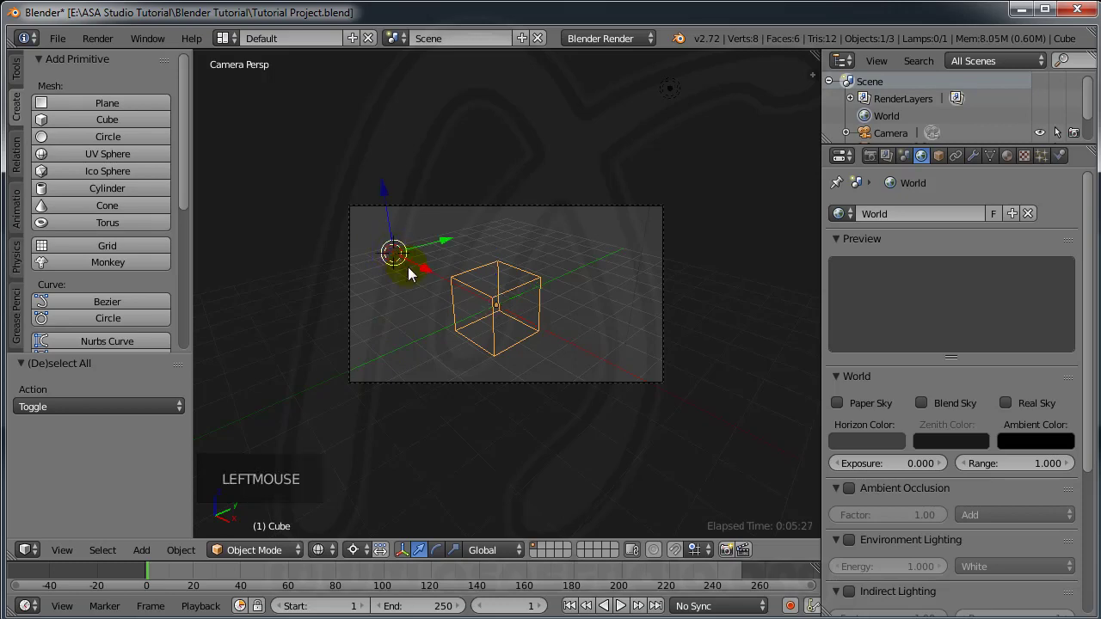
{"action": "left_click", "coordinate": [420, 549]}
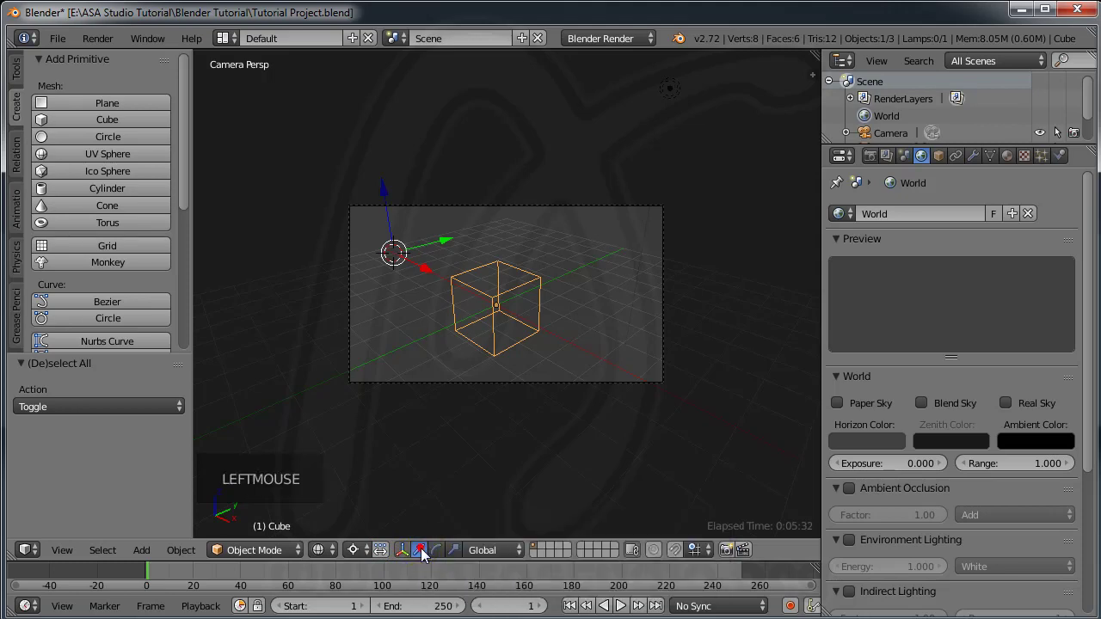
Step: Select the cube and slide it back and forth along the Y axis
{"action": "right_click", "coordinate": [497, 290]}
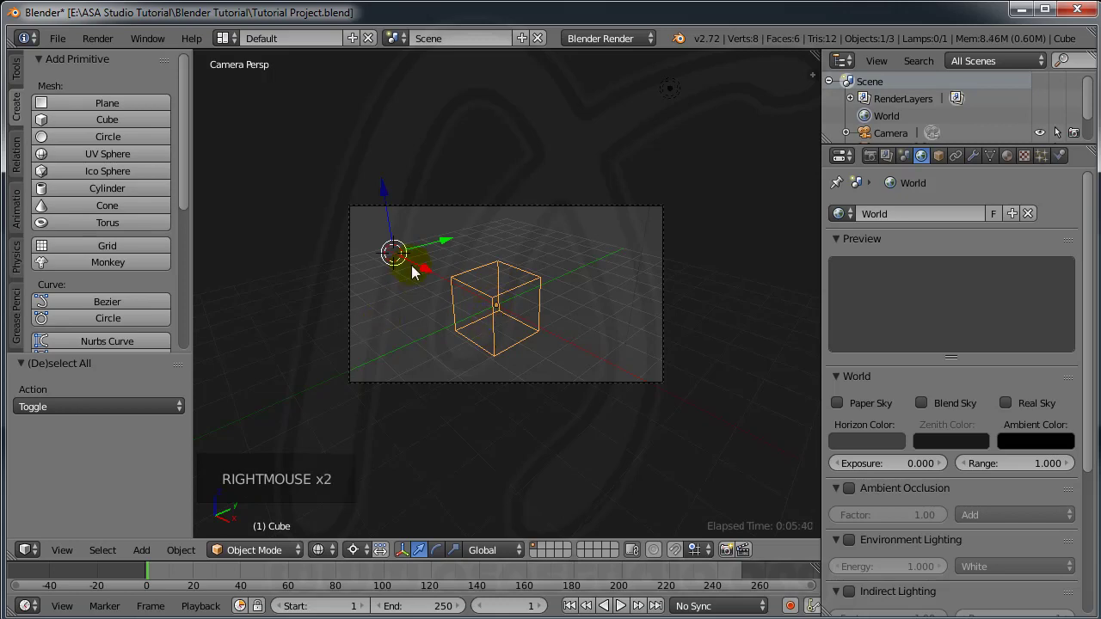
{"action": "left_click_drag", "start_coordinate": [447, 240], "coordinate": [503, 222]}
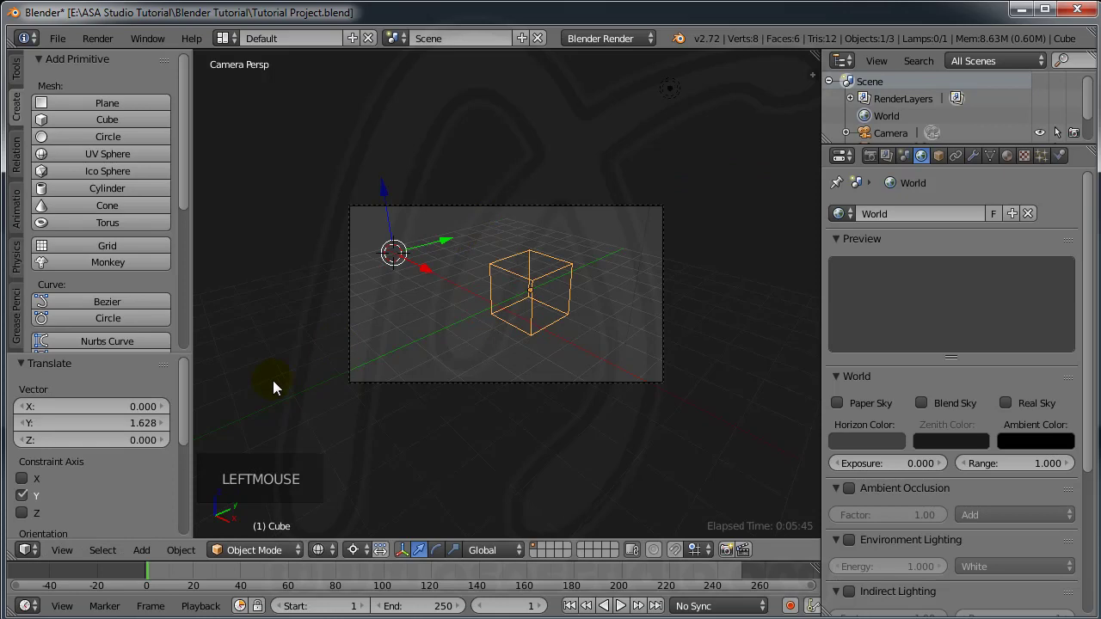
{"action": "left_click_drag", "start_coordinate": [438, 241], "coordinate": [540, 210]}
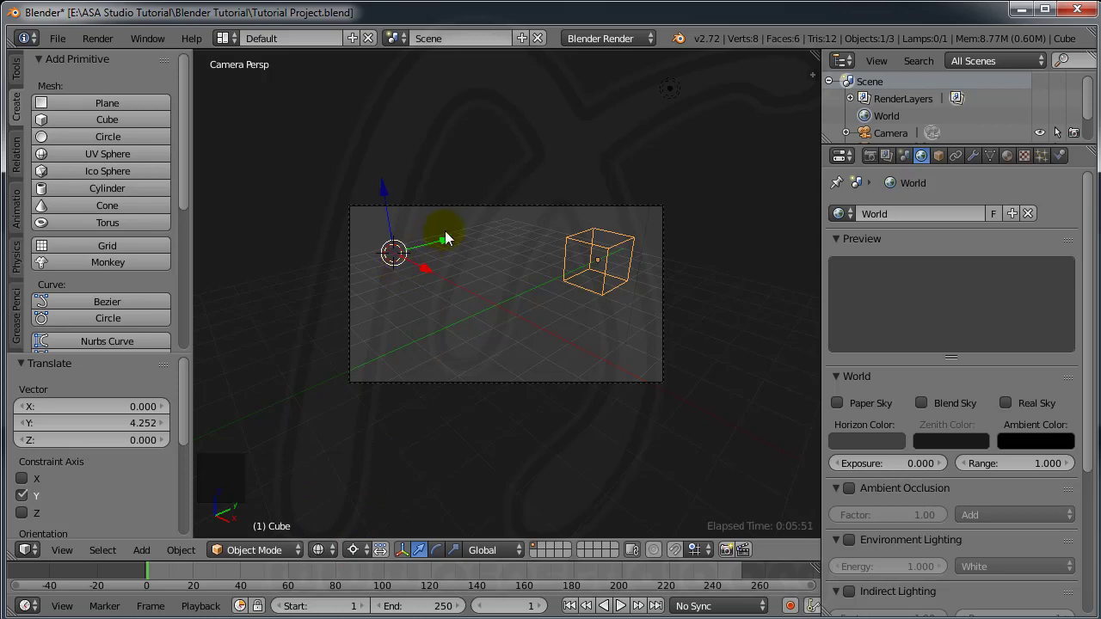
{"action": "left_click_drag", "start_coordinate": [445, 237], "coordinate": [353, 285]}
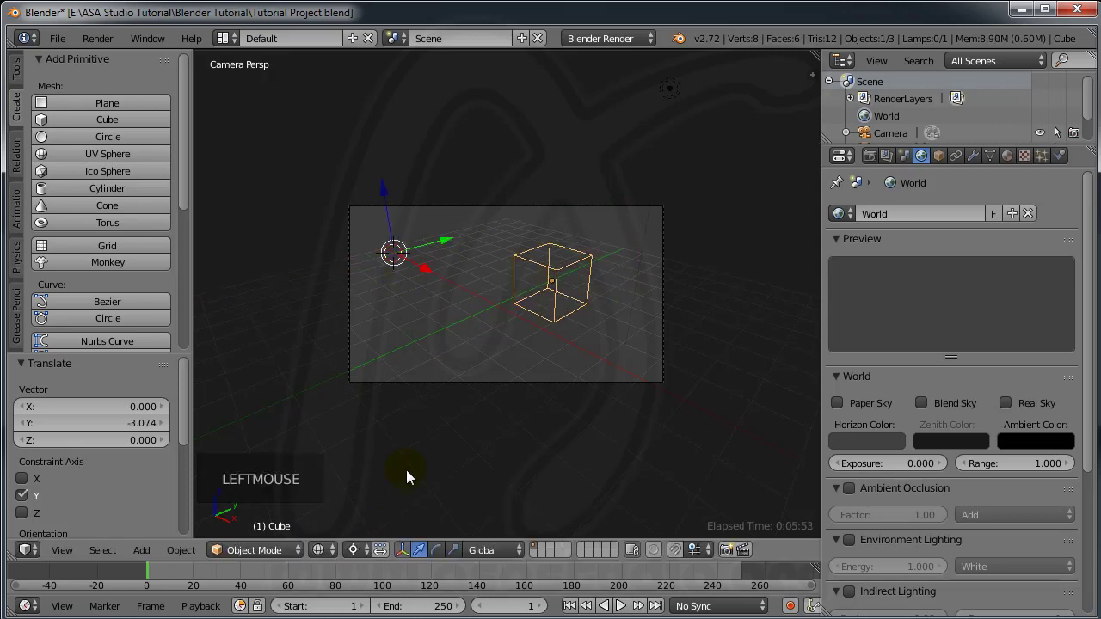
Step: Rotate the cube to 144.639° about Z around the 3D cursor, then scale it to 0.838
{"action": "left_click", "coordinate": [437, 550]}
{"action": "left_click_drag", "start_coordinate": [413, 217], "coordinate": [597, 221]}
{"action": "left_click_drag", "start_coordinate": [373, 280], "coordinate": [689, 208]}
{"action": "left_click", "coordinate": [455, 548]}
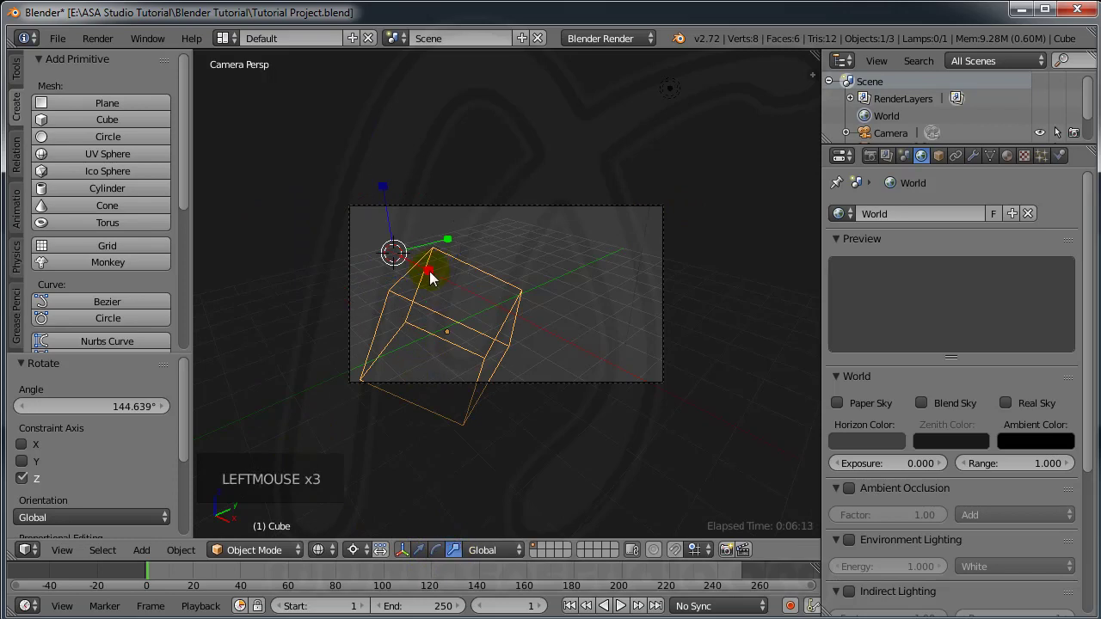
{"action": "mouse_move", "coordinate": [426, 271]}
{"action": "left_mouse_down"}
{"action": "mouse_move", "coordinate": [457, 288]}
{"action": "mouse_move", "coordinate": [426, 254]}
{"action": "left_mouse_up"}
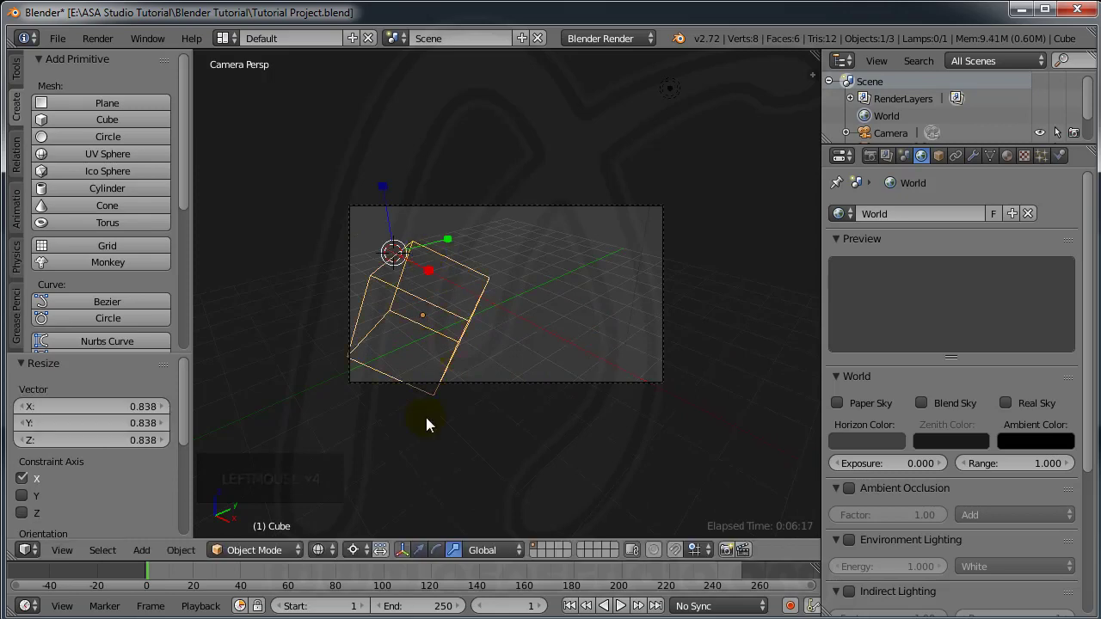
Step: Set Pivot Point to Individual Origins and scale the cube uniformly to -0.745 around its own centre
{"action": "left_click", "coordinate": [354, 550]}
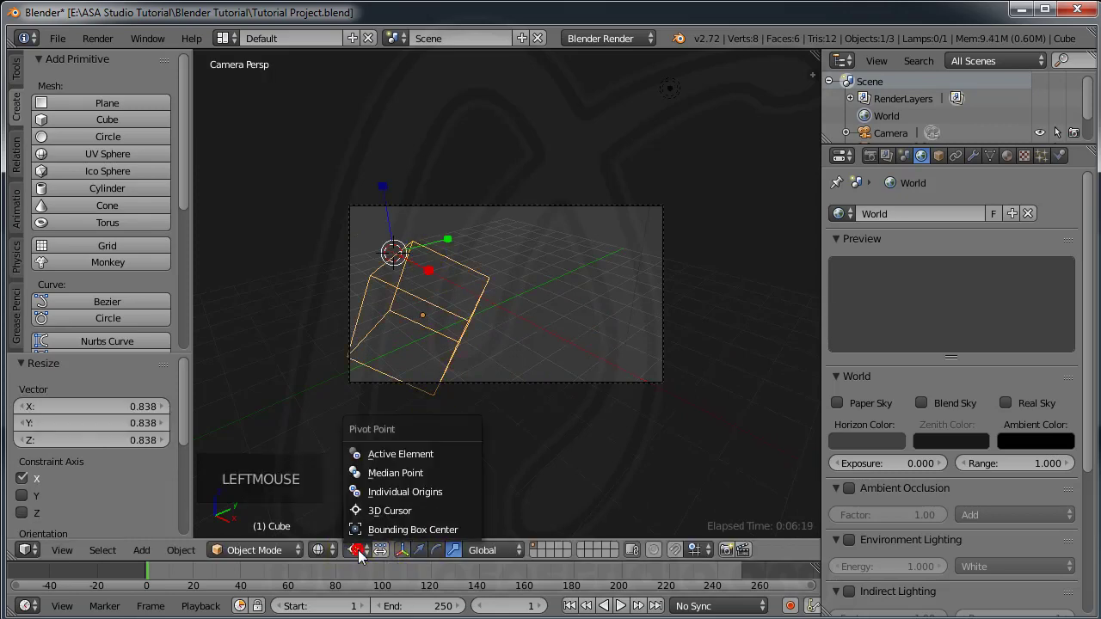
{"action": "left_click", "coordinate": [384, 492]}
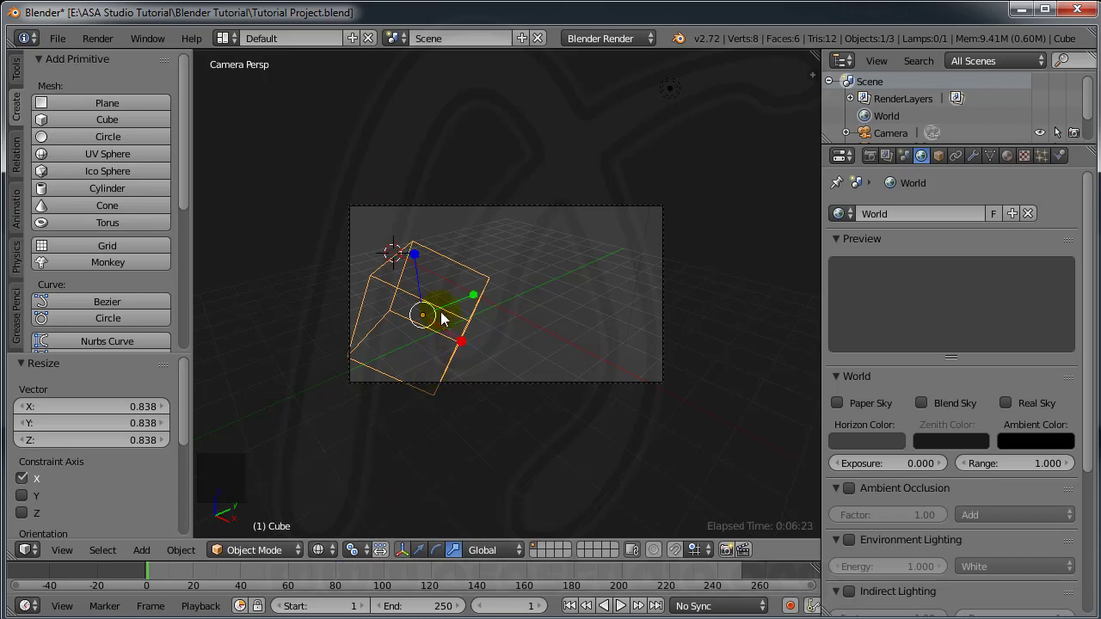
{"action": "mouse_move", "coordinate": [430, 318]}
{"action": "left_mouse_down"}
{"action": "mouse_move", "coordinate": [445, 302]}
{"action": "mouse_move", "coordinate": [424, 319]}
{"action": "left_mouse_up"}
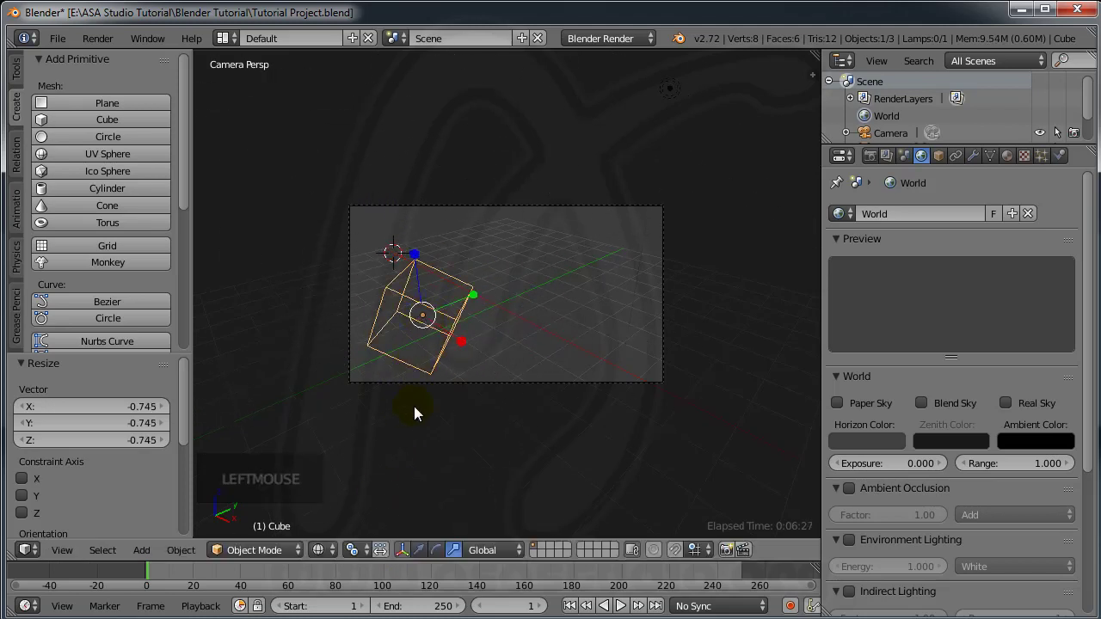
{"action": "left_click", "coordinate": [353, 550]}
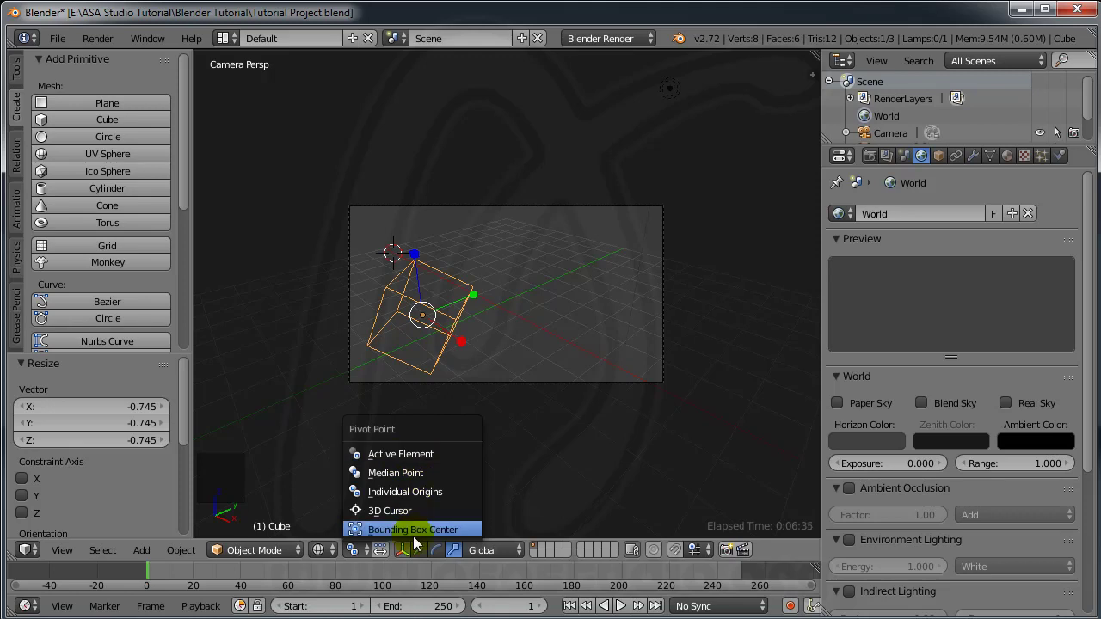
{"action": "left_click", "coordinate": [510, 553]}
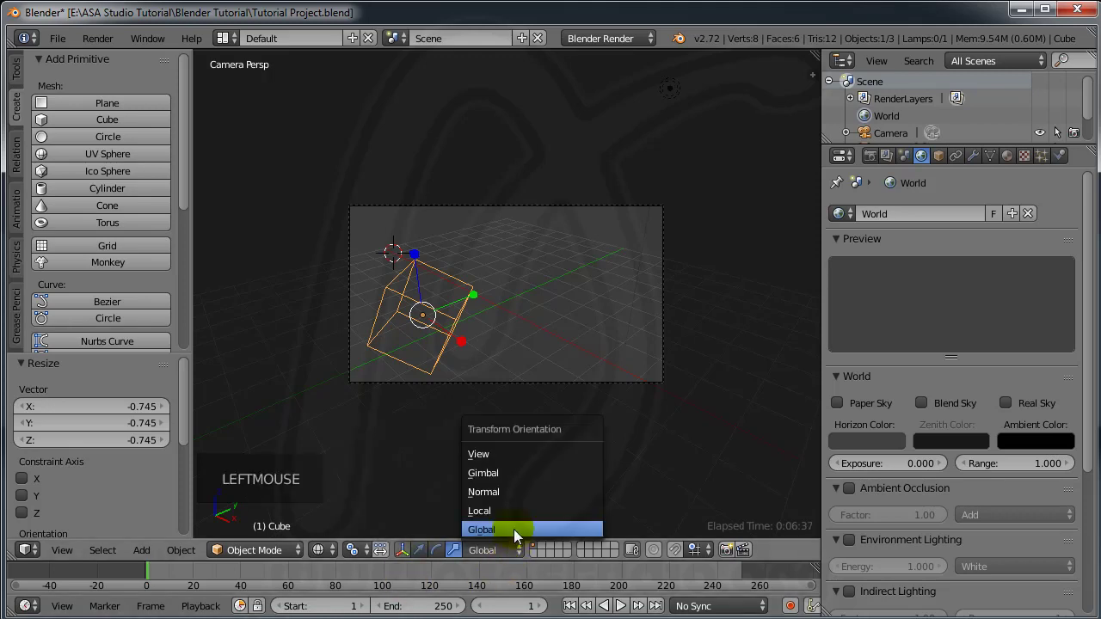
Step: Set the transform orientation to Local, then Gimbal, and finally View
{"action": "left_click", "coordinate": [518, 511]}
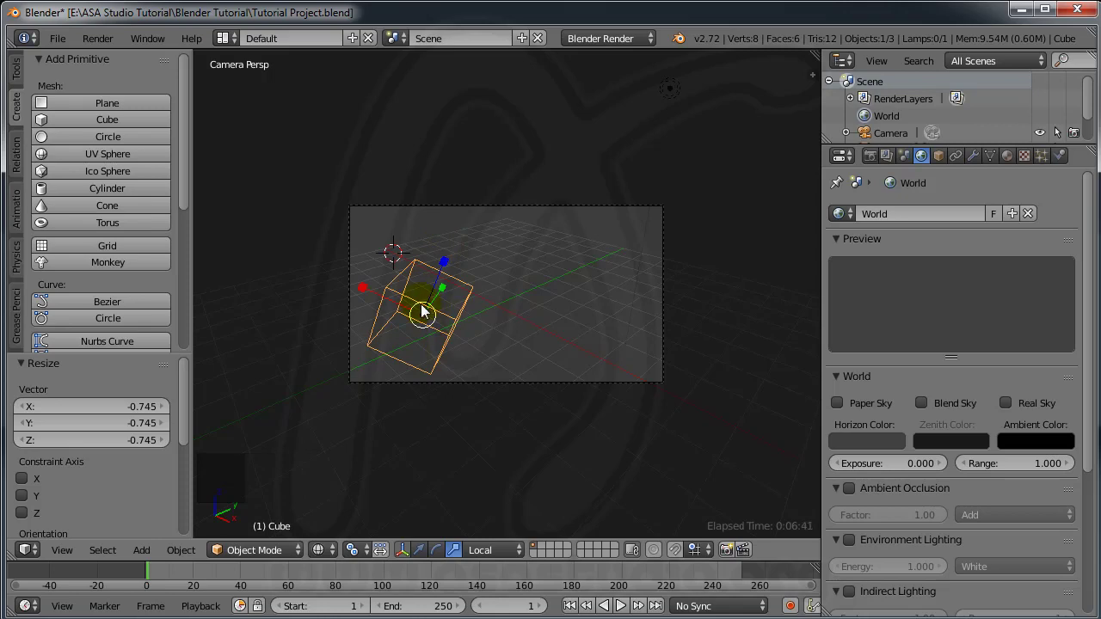
{"action": "left_click", "coordinate": [501, 551]}
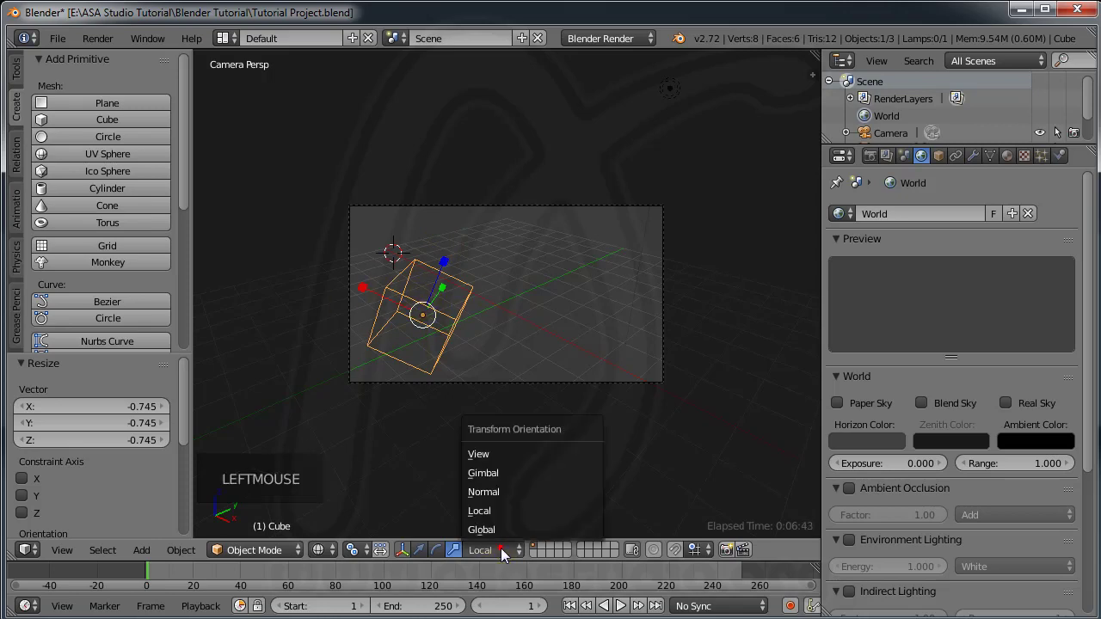
{"action": "left_click", "coordinate": [511, 471]}
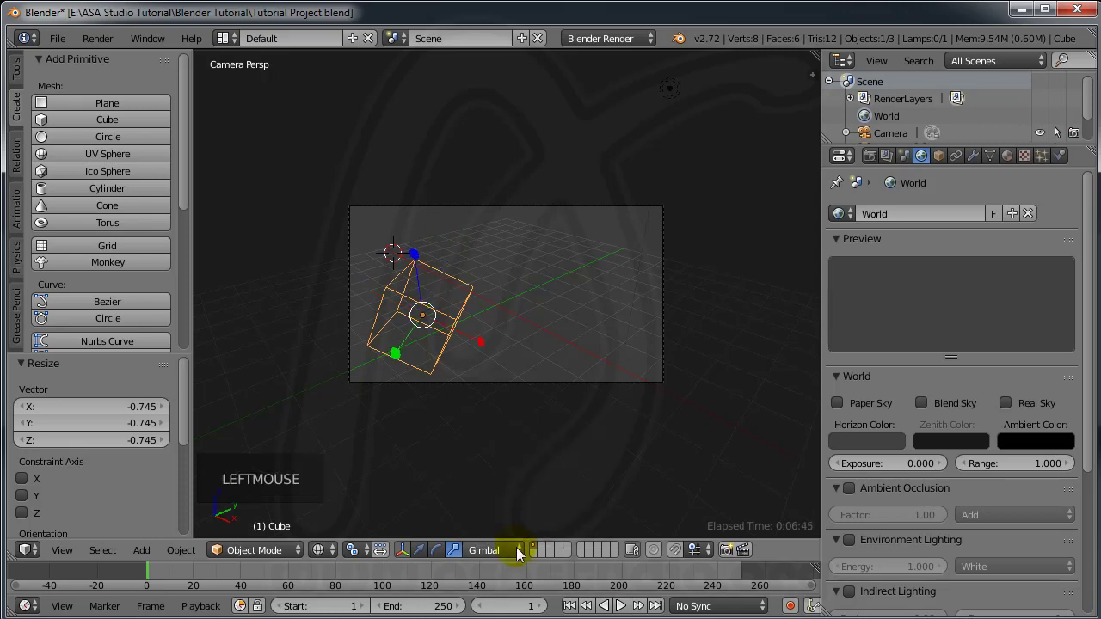
{"action": "left_click", "coordinate": [519, 550]}
{"action": "left_click", "coordinate": [509, 454]}
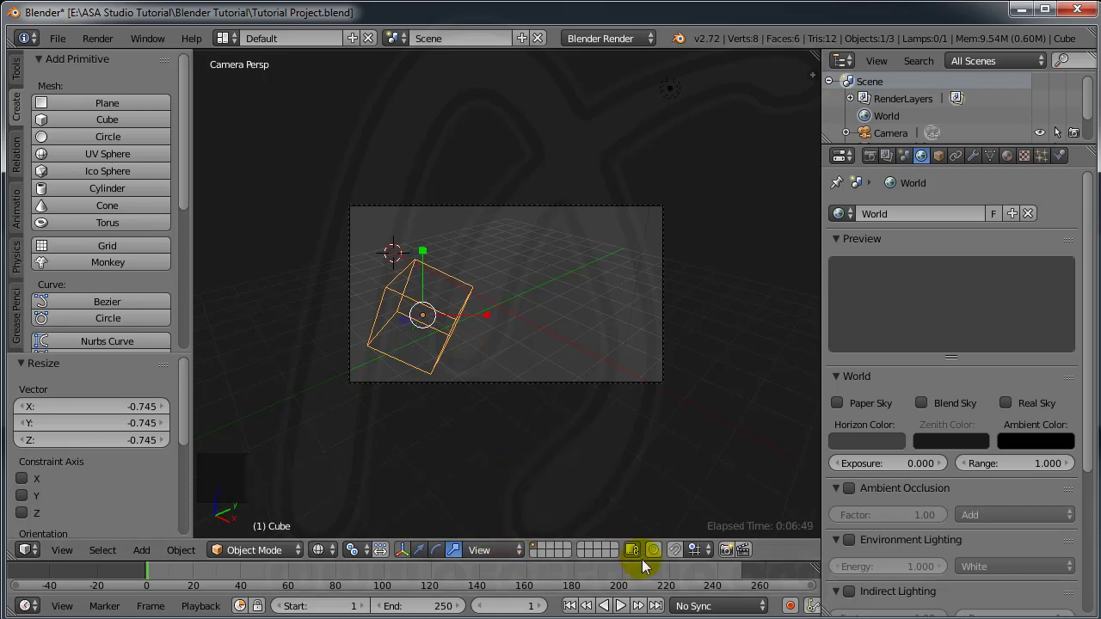
Step: Add a cone on an empty second layer, then show that layer together with the cube's layer
{"action": "left_click", "coordinate": [545, 548]}
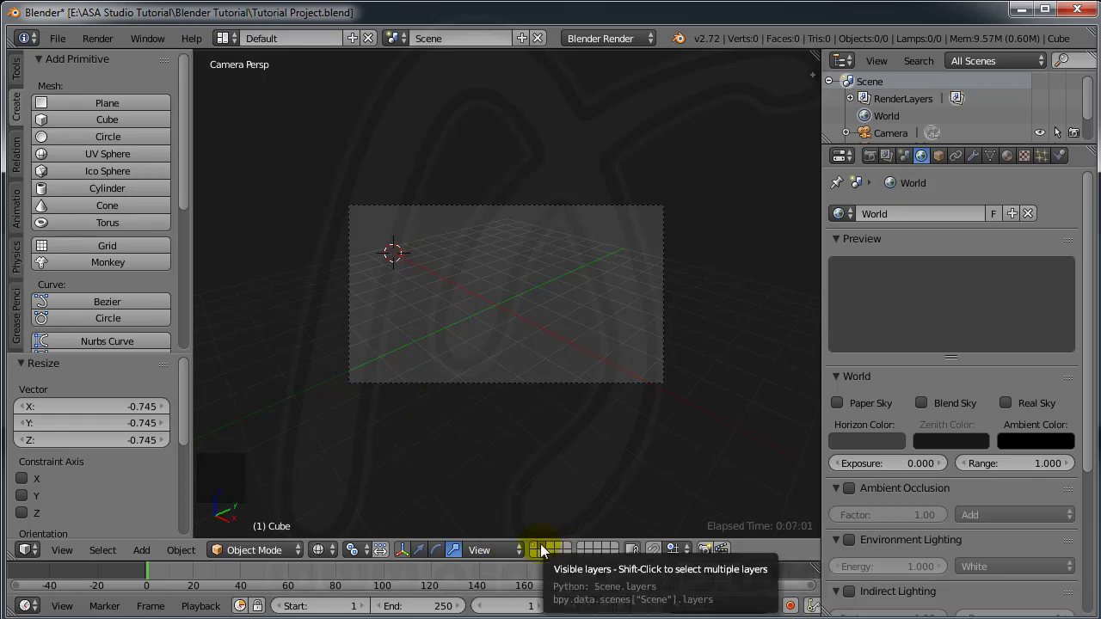
{"action": "left_click", "coordinate": [140, 550]}
{"action": "mouse_move", "coordinate": [228, 528]}
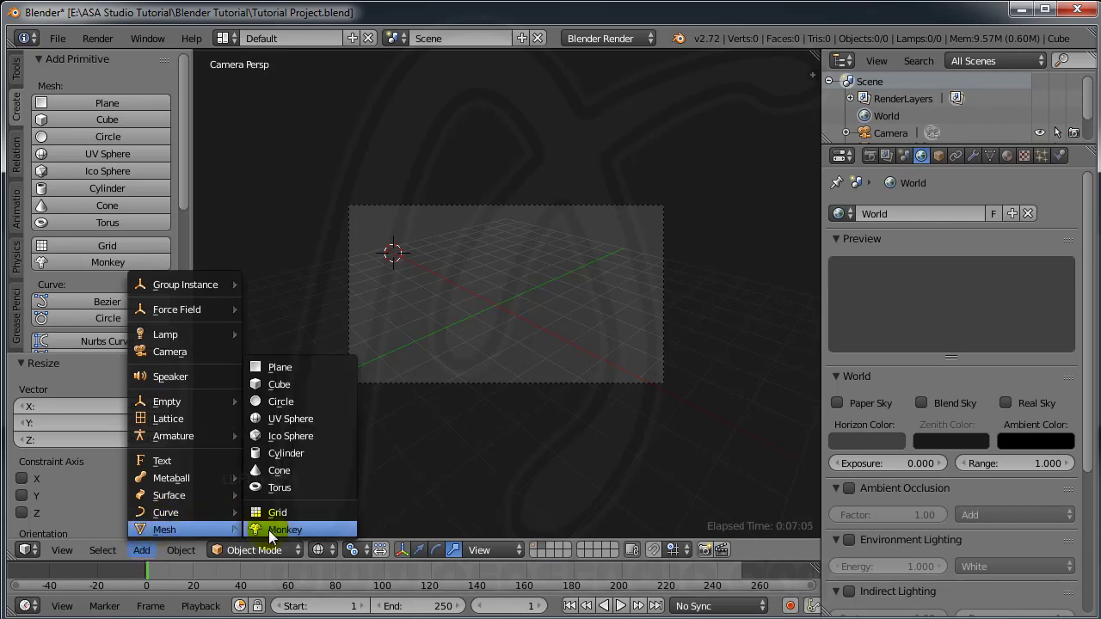
{"action": "left_click", "coordinate": [288, 473]}
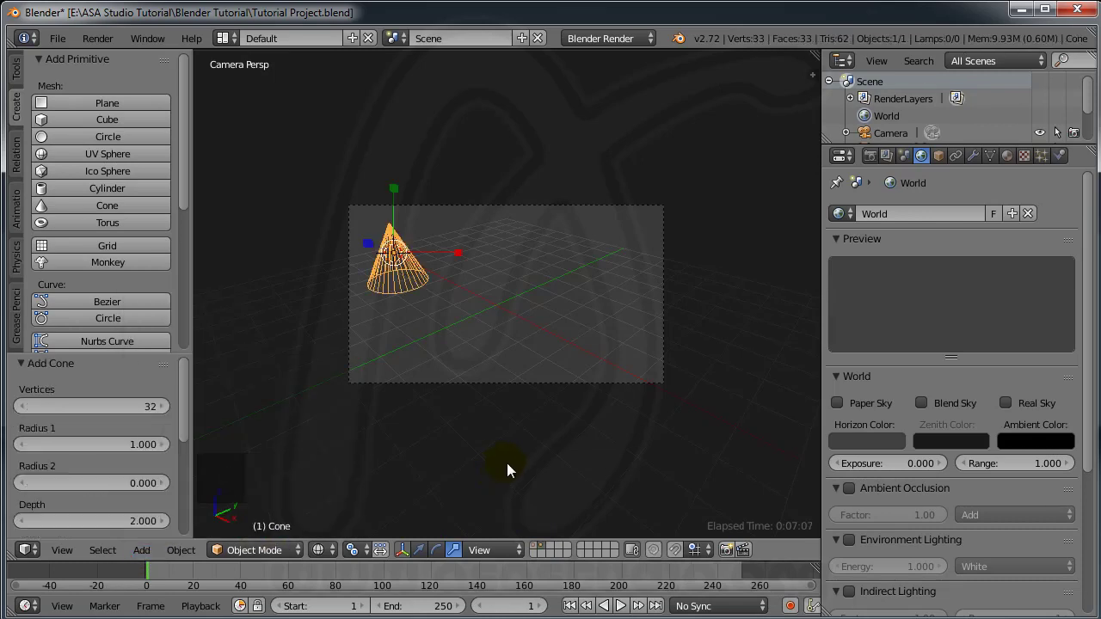
{"action": "left_click", "coordinate": [533, 546]}
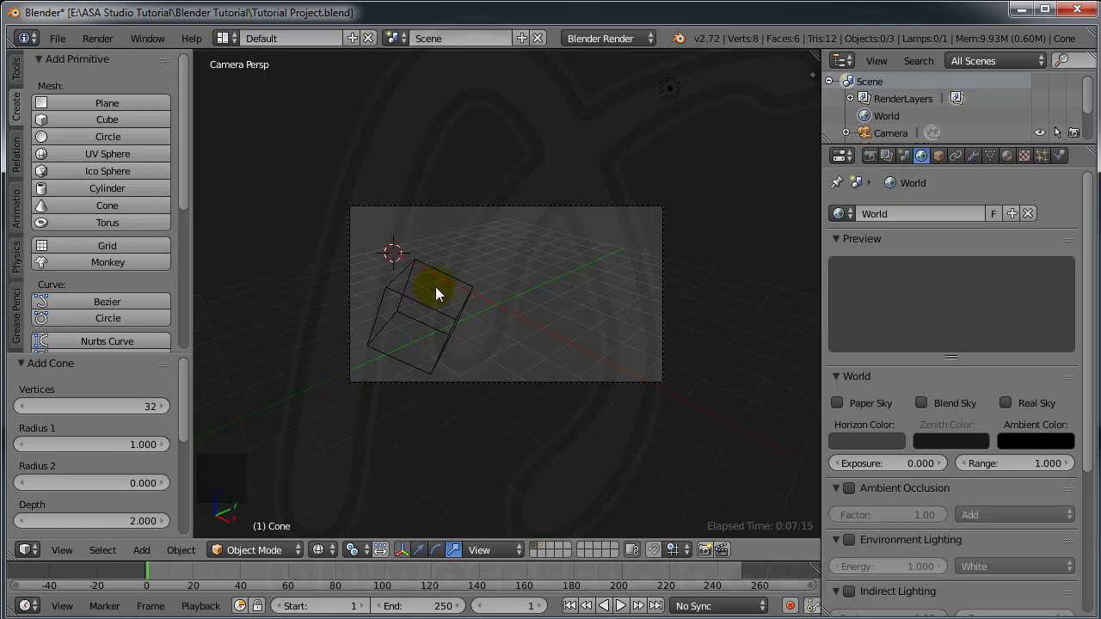
{"action": "left_click", "coordinate": [543, 551], "text": "shift"}
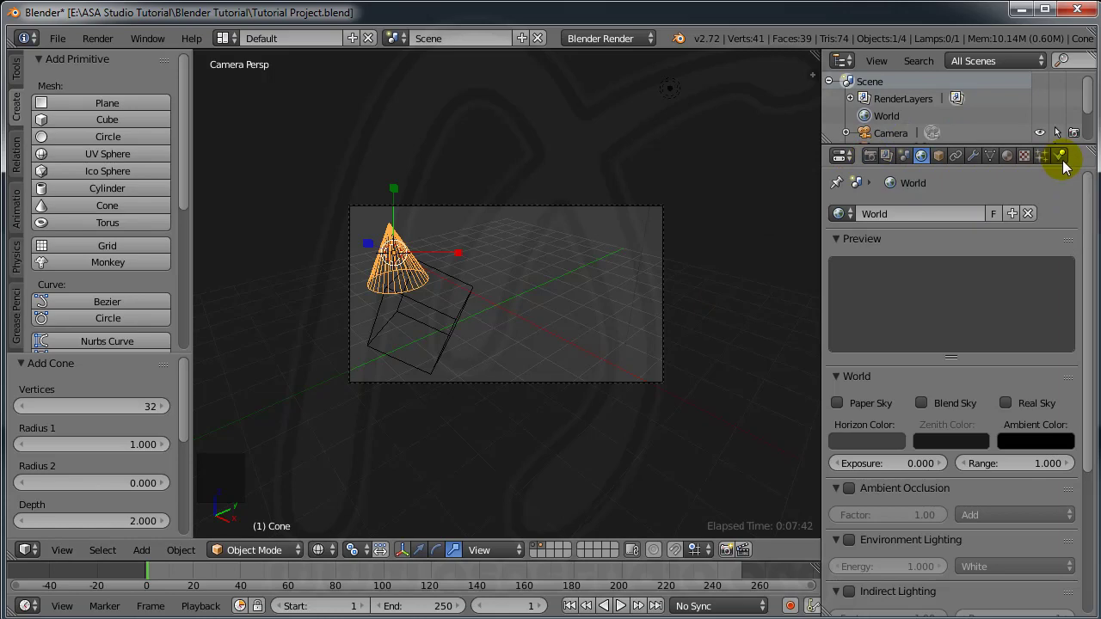
Step: Browse the Render, Render Layers and Scene tabs in the Properties editor
{"action": "left_click", "coordinate": [873, 157]}
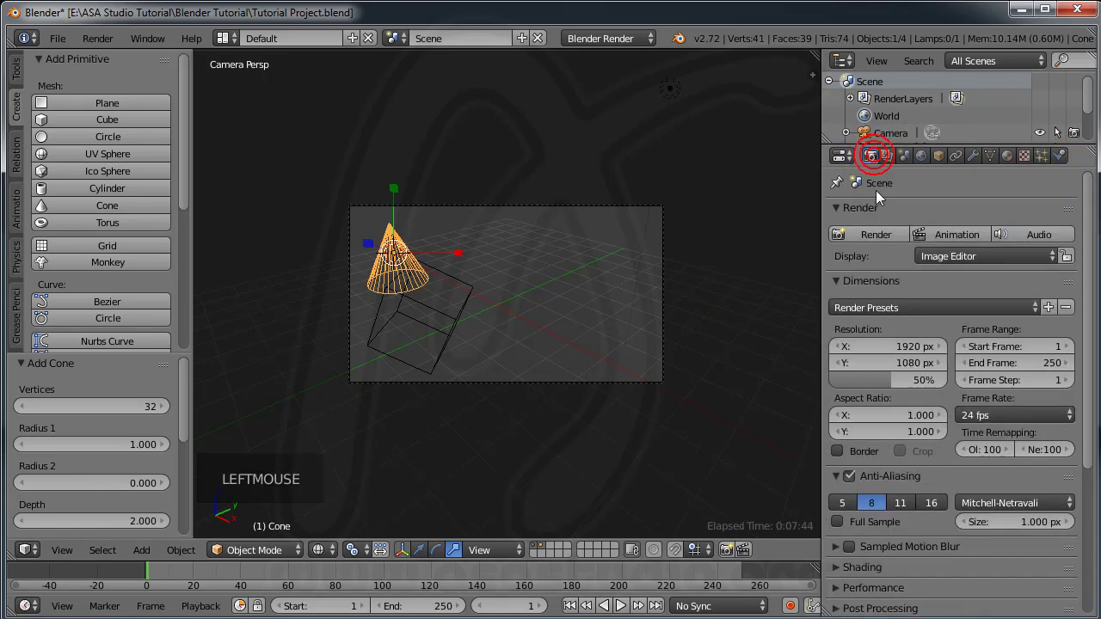
{"action": "left_click_drag", "start_coordinate": [1089, 167], "coordinate": [988, 212]}
{"action": "left_click", "coordinate": [1091, 394]}
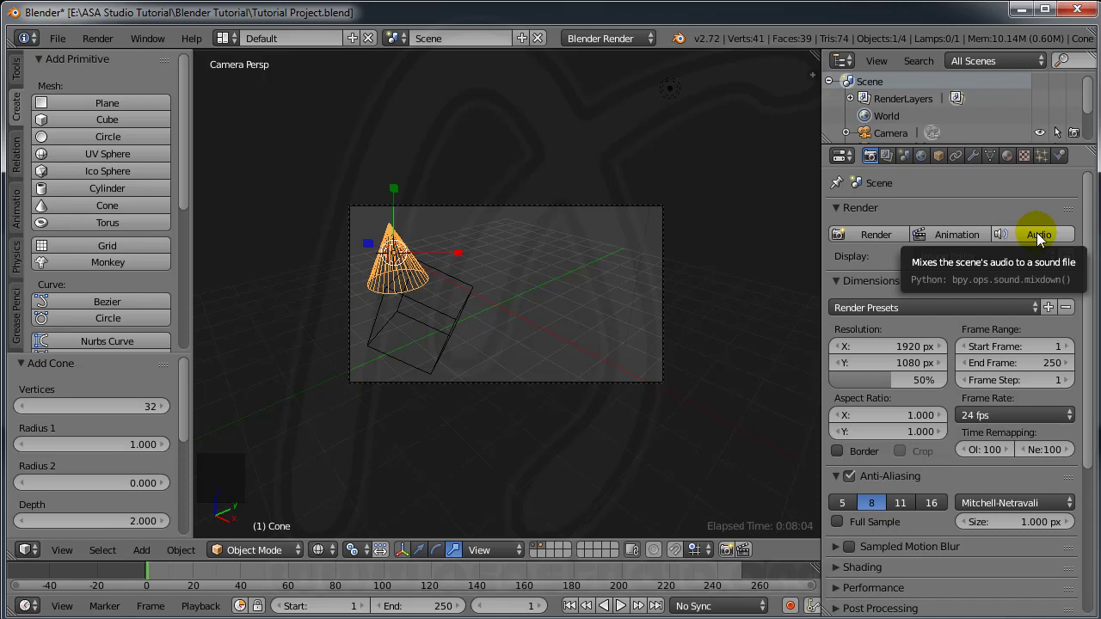
{"action": "left_click", "coordinate": [888, 157]}
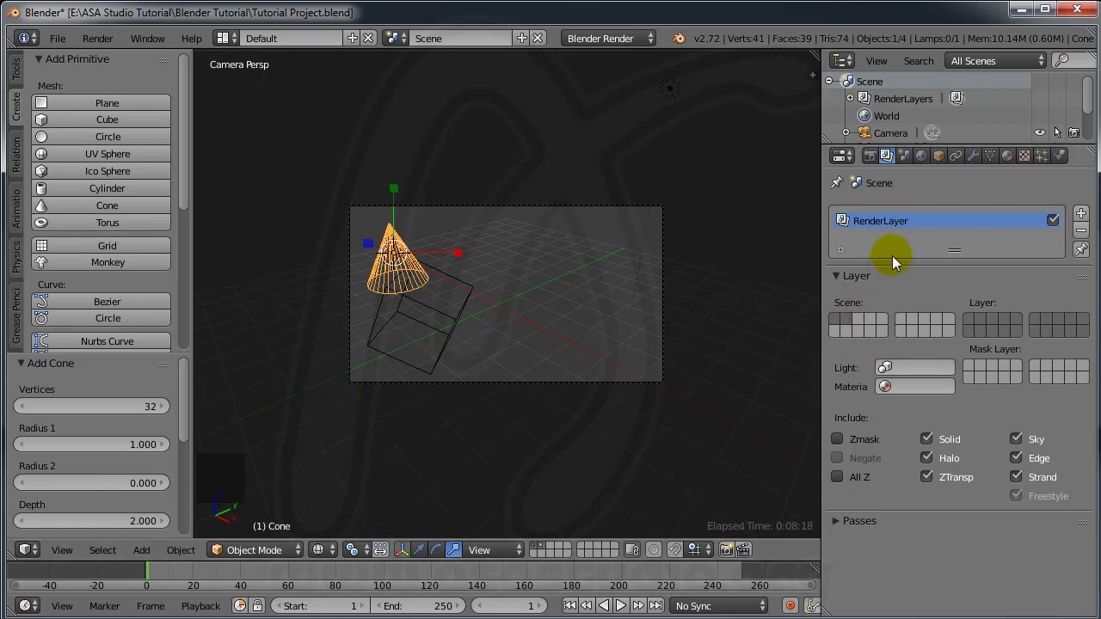
{"action": "left_click", "coordinate": [905, 155]}
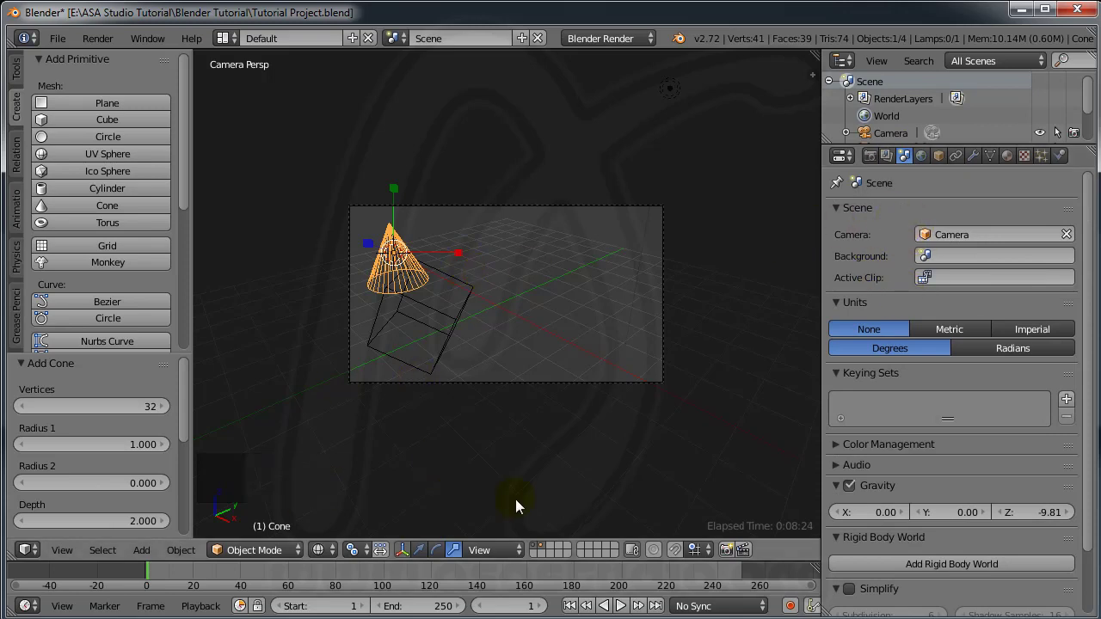
Step: Switch the viewport to top view and select the camera, then the lamp
{"action": "left_click", "coordinate": [62, 550]}
{"action": "left_click", "coordinate": [78, 471]}
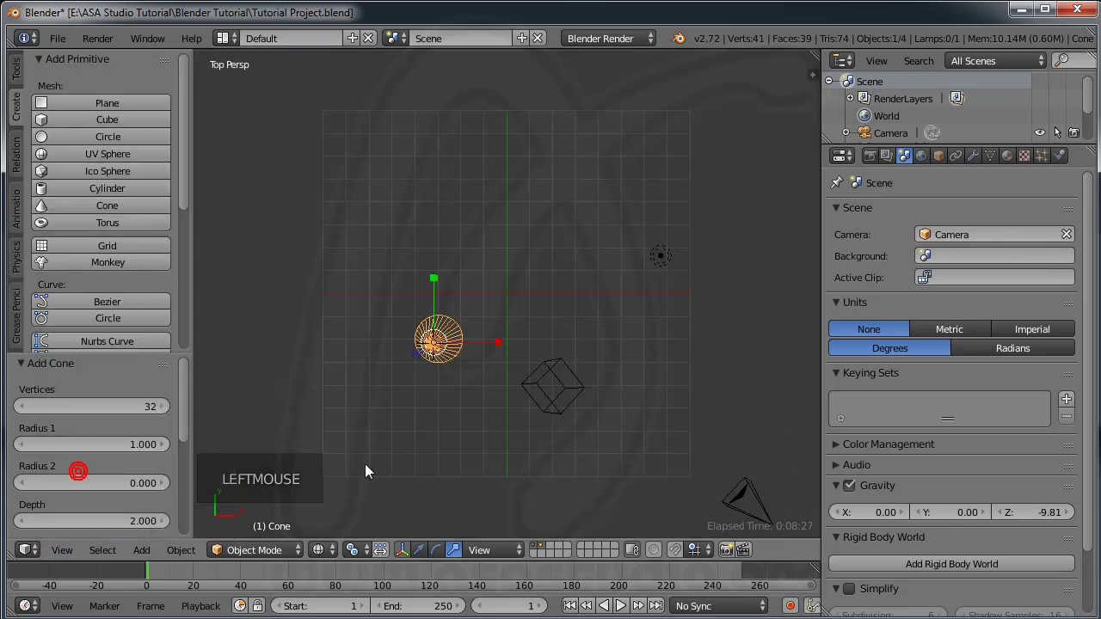
{"action": "right_click", "coordinate": [748, 490]}
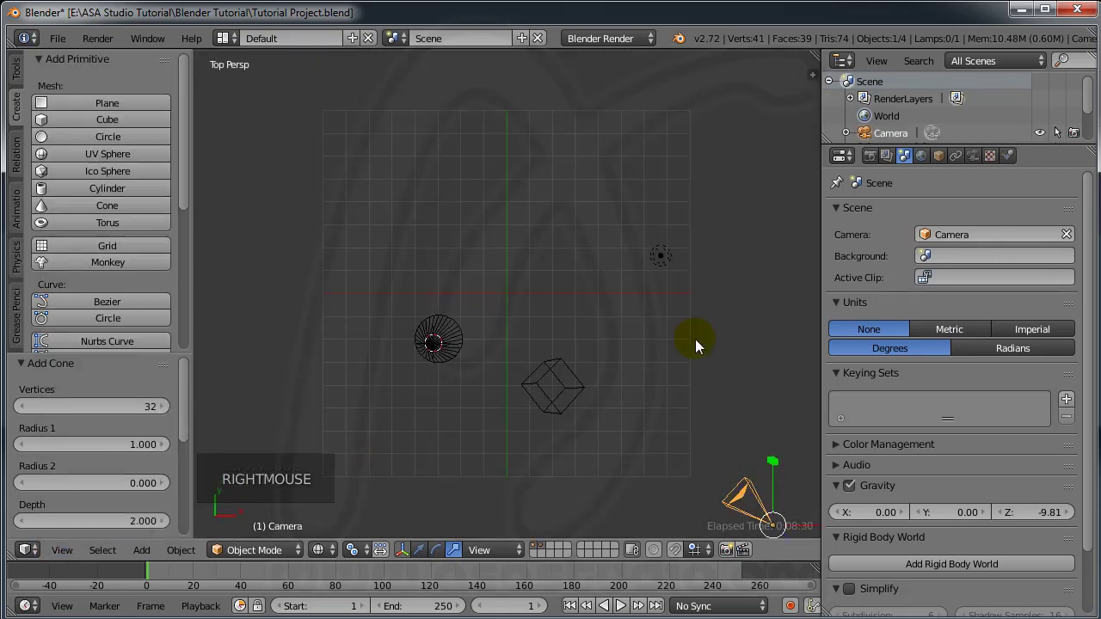
{"action": "right_click", "coordinate": [661, 258]}
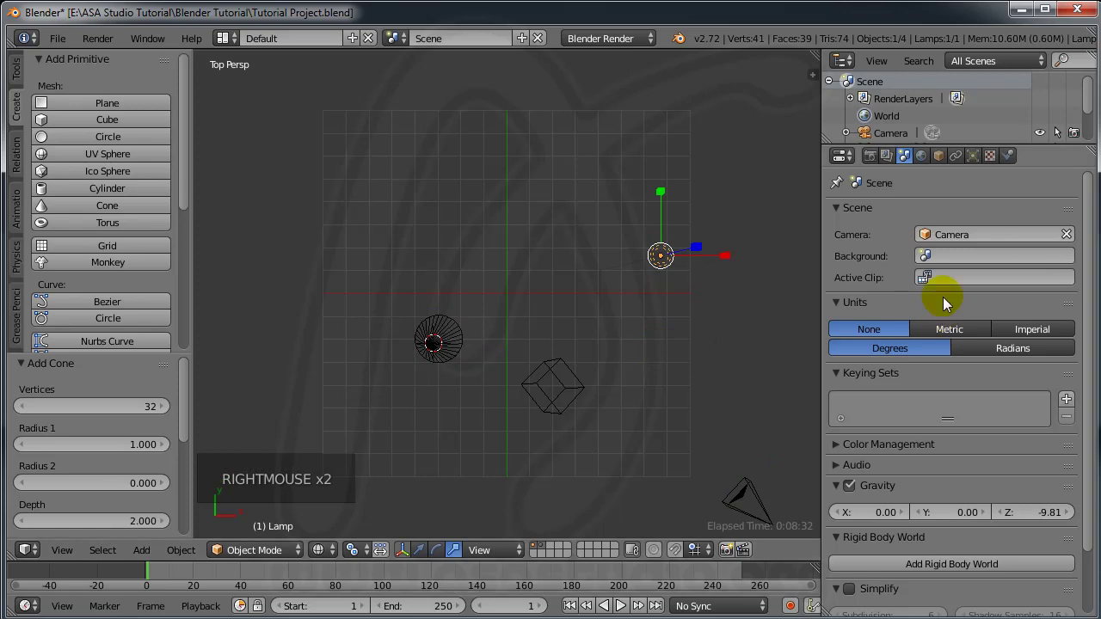
Step: Keep Camera as the scene camera and check the empty scene background list
{"action": "left_click", "coordinate": [970, 234]}
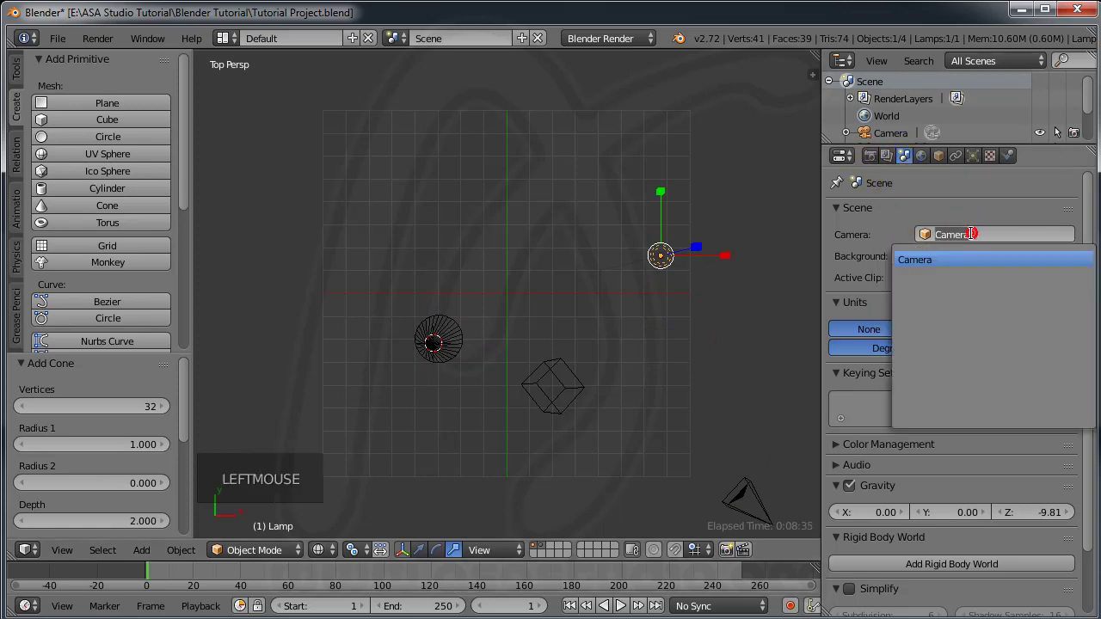
{"action": "left_click", "coordinate": [929, 260]}
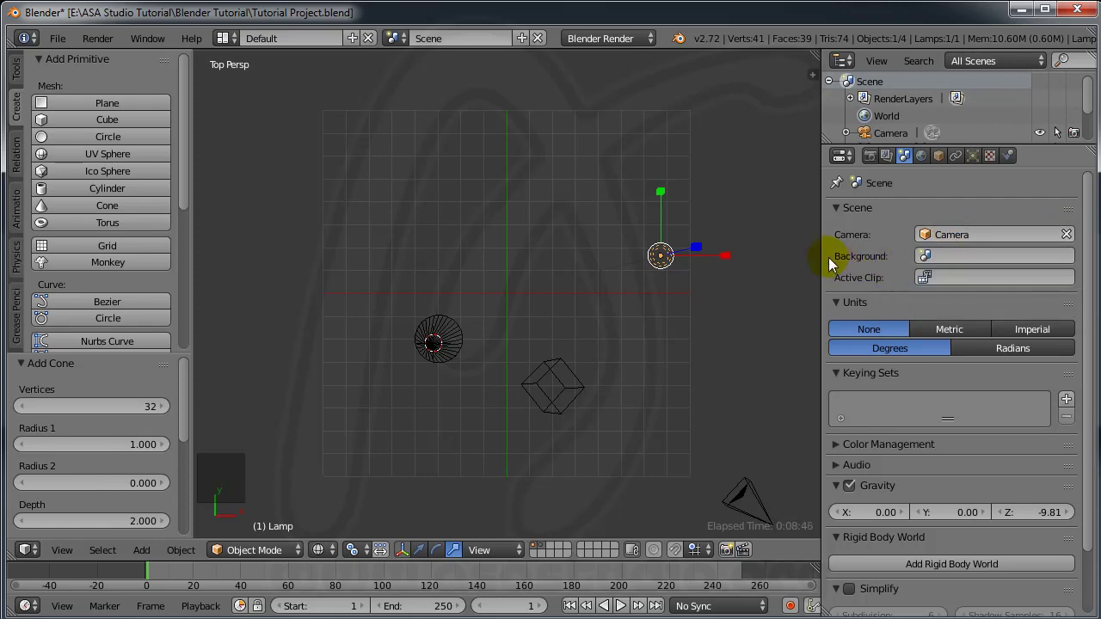
{"action": "left_click", "coordinate": [951, 257]}
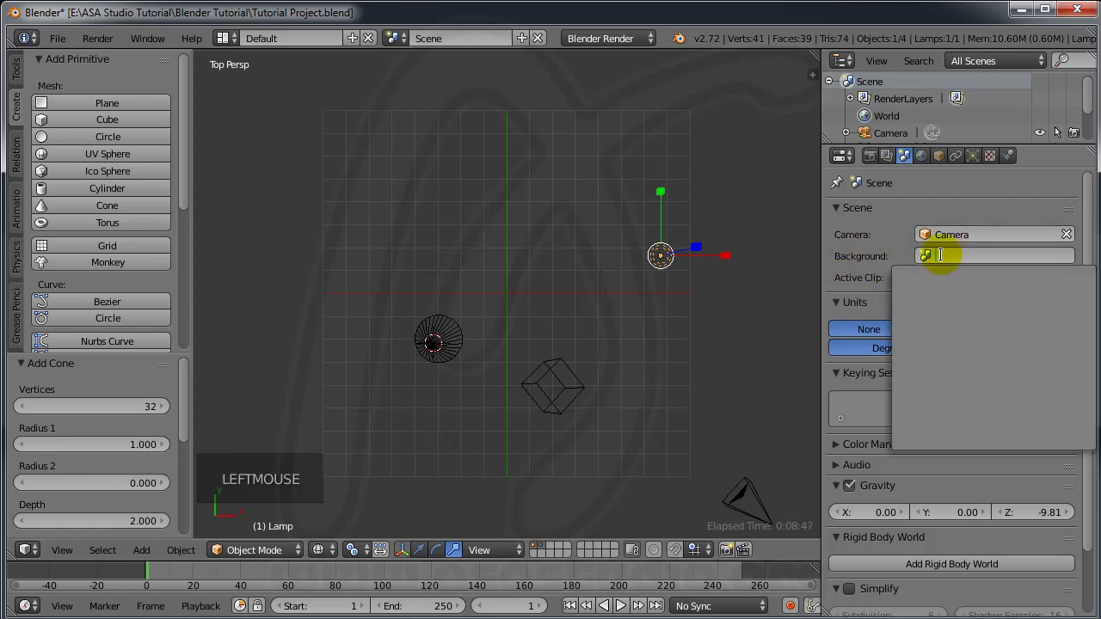
{"action": "left_click", "coordinate": [874, 255]}
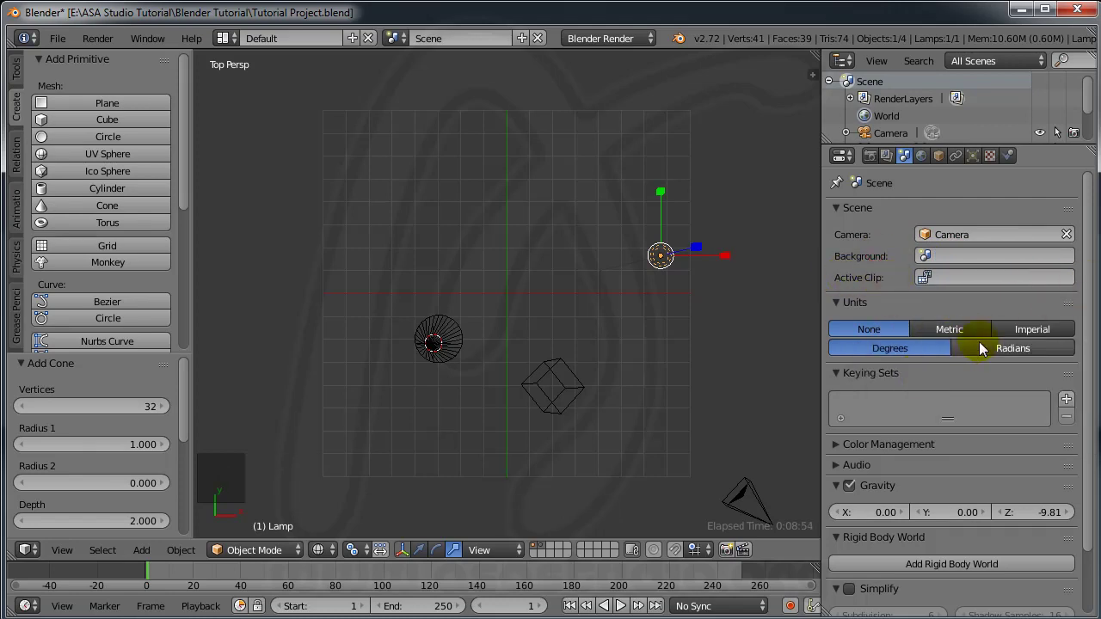
{"action": "left_click_drag", "start_coordinate": [1087, 362], "coordinate": [1087, 396]}
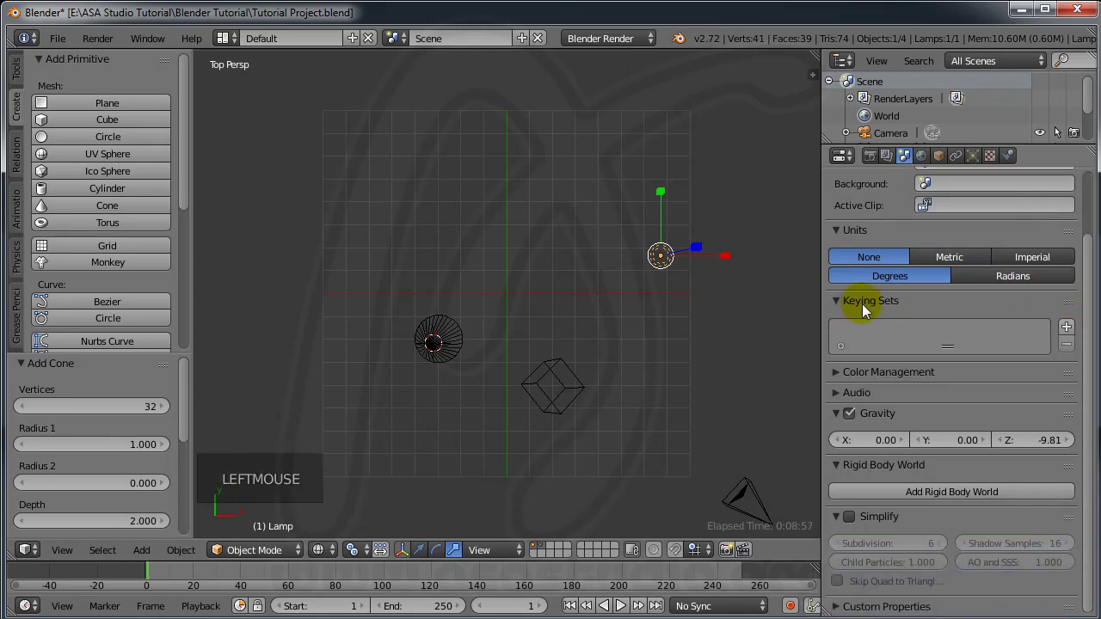
{"action": "left_click_drag", "start_coordinate": [1086, 259], "coordinate": [1085, 180]}
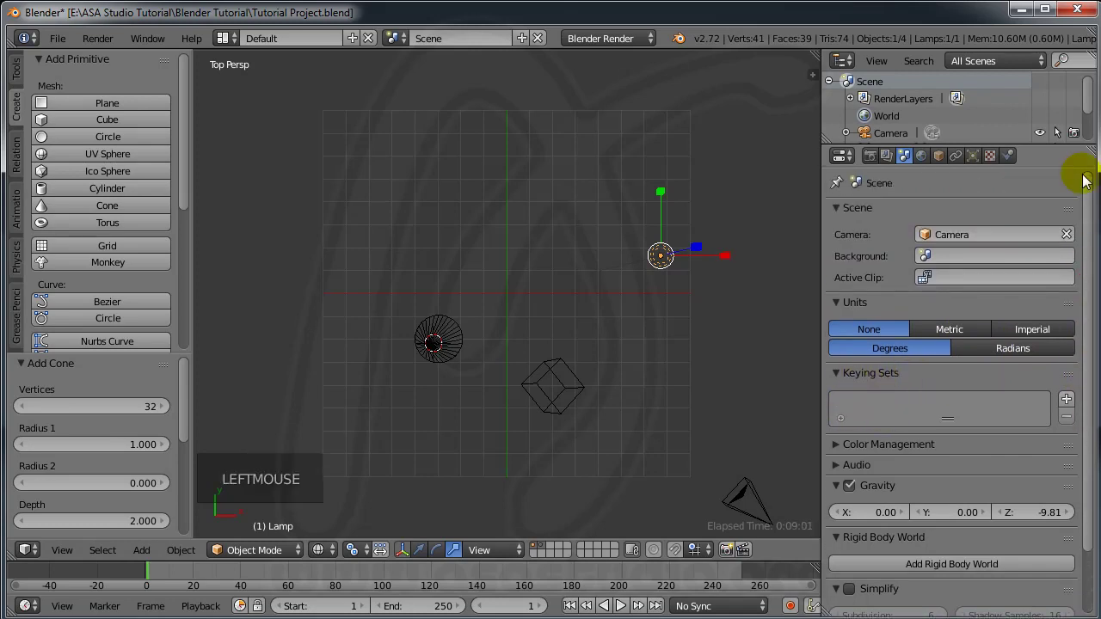
Step: Set the World horizon colour to cyan and render the frame
{"action": "left_click", "coordinate": [922, 156]}
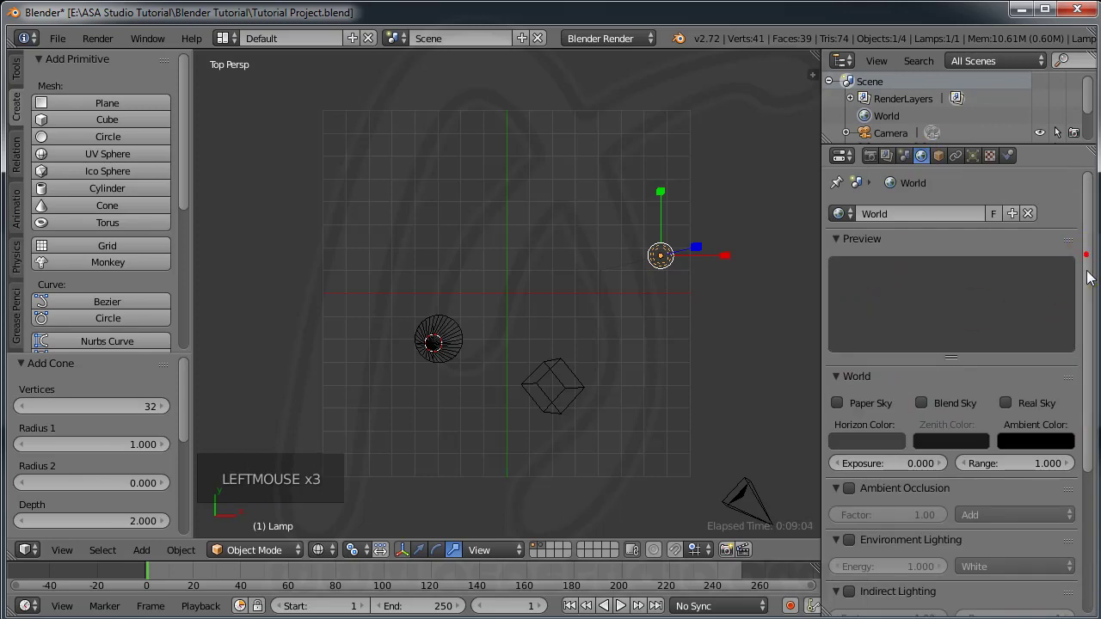
{"action": "left_click_drag", "start_coordinate": [1087, 260], "coordinate": [1081, 361]}
{"action": "left_click", "coordinate": [860, 285]}
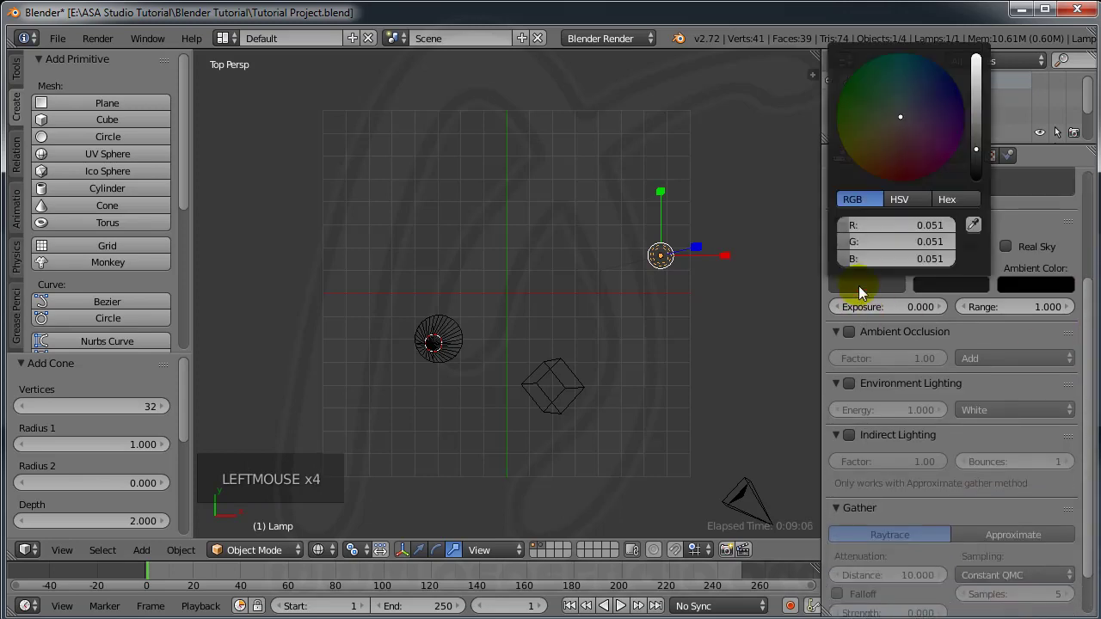
{"action": "left_click", "coordinate": [977, 113]}
{"action": "left_click", "coordinate": [899, 90]}
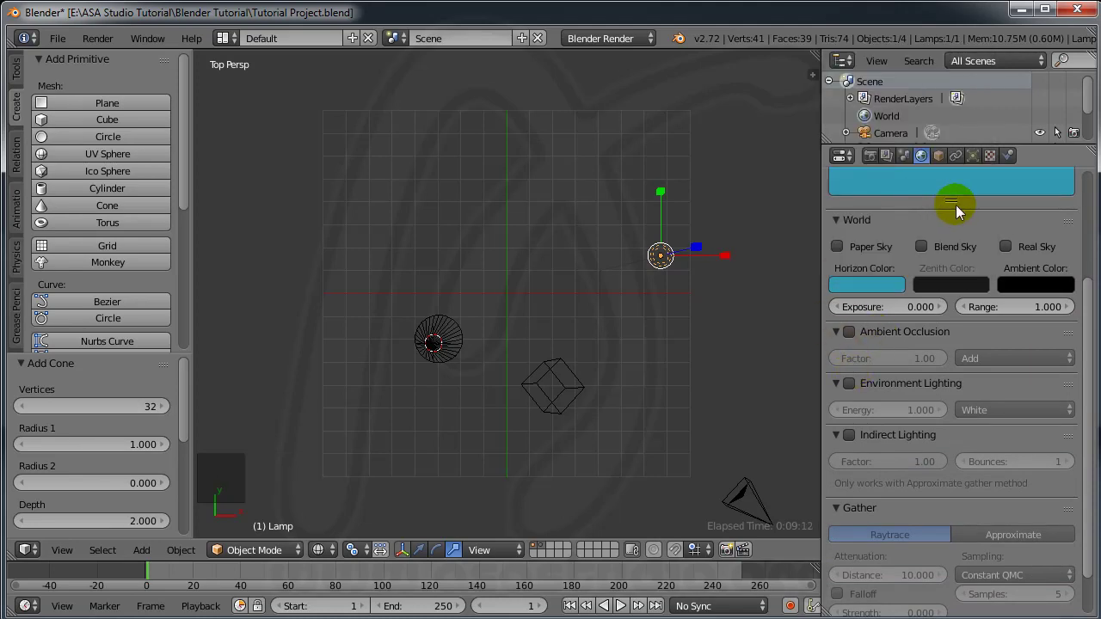
{"action": "left_click", "coordinate": [871, 156]}
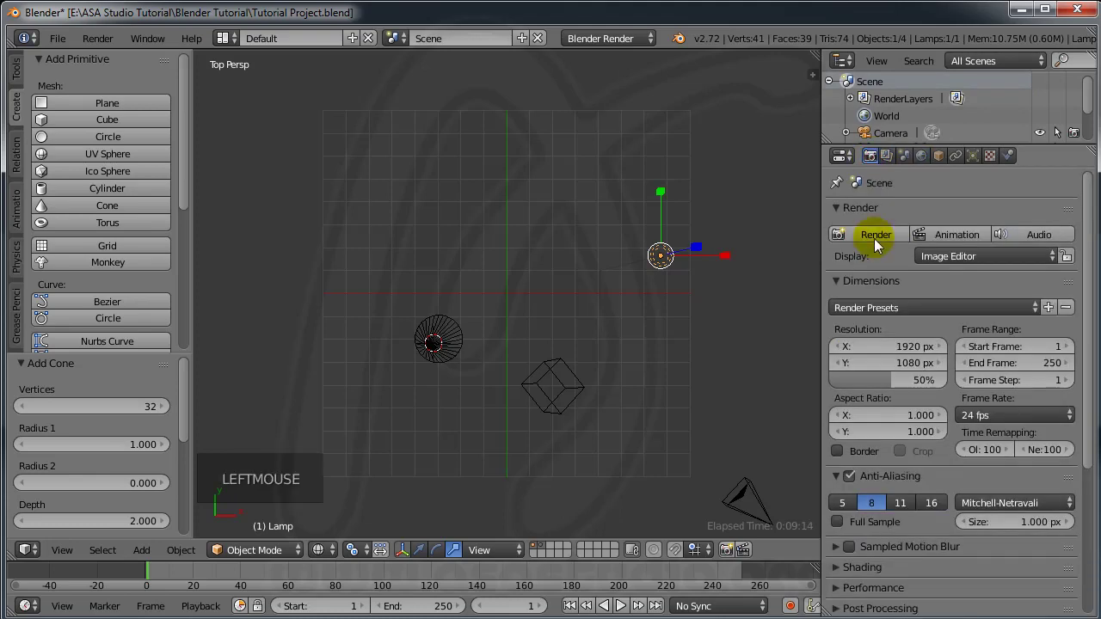
{"action": "left_click", "coordinate": [875, 235]}
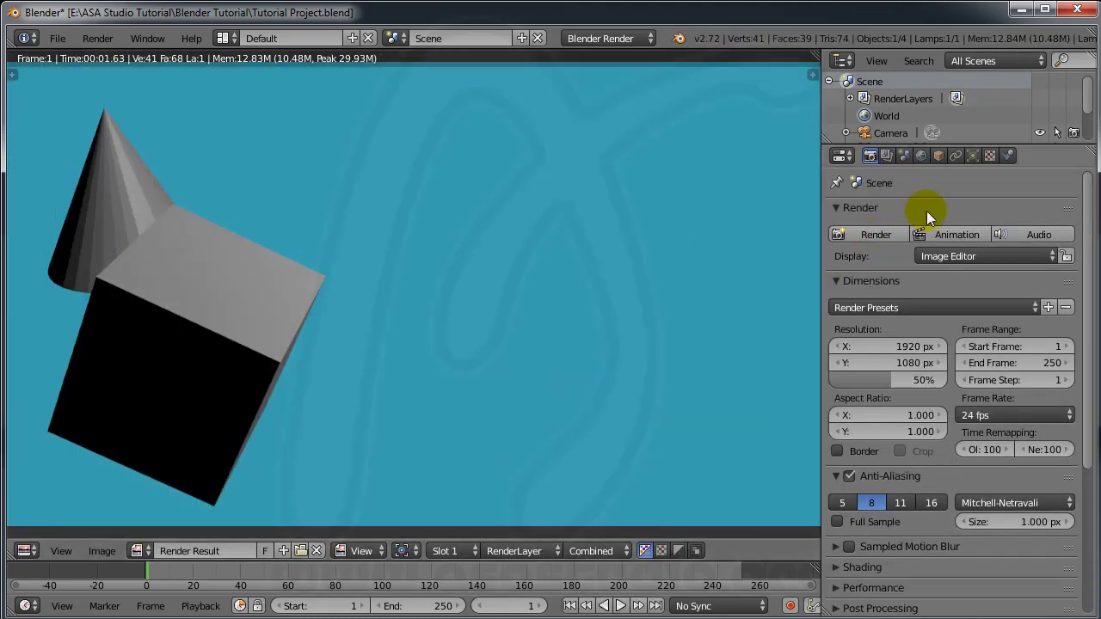
Step: Darken the horizon colour to black and render the frame again
{"action": "left_click", "coordinate": [921, 157]}
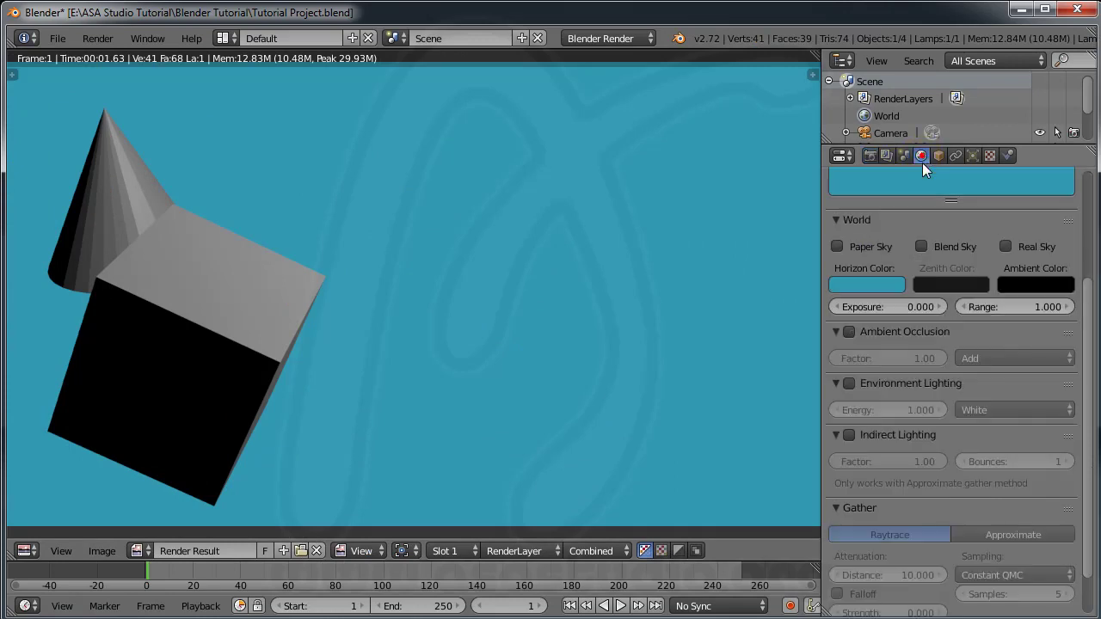
{"action": "left_click", "coordinate": [862, 285]}
{"action": "left_click_drag", "start_coordinate": [982, 114], "coordinate": [977, 178]}
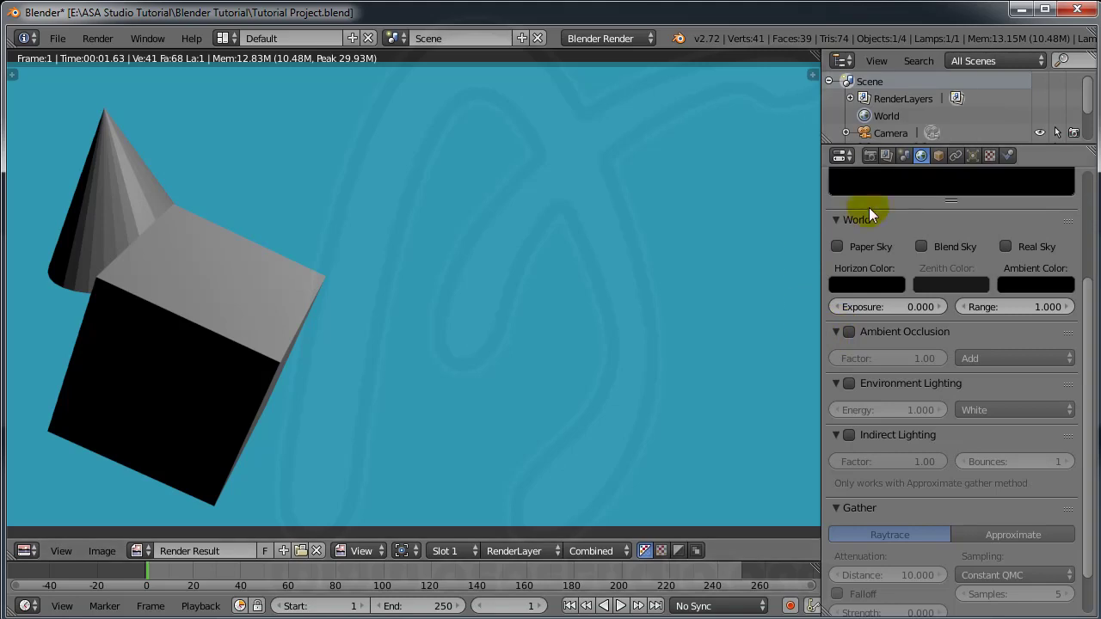
{"action": "left_click", "coordinate": [868, 157]}
{"action": "left_click", "coordinate": [872, 234]}
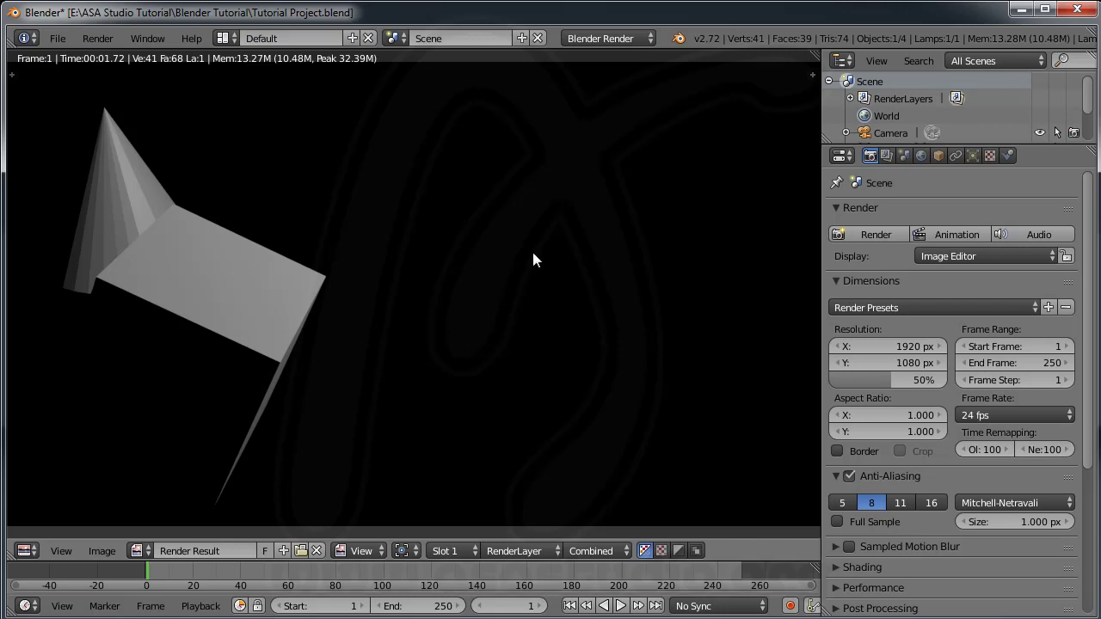
Step: Restore the 3D View, show the lamp's Object properties, and enlarge the outliner to list all objects
{"action": "left_click", "coordinate": [28, 552]}
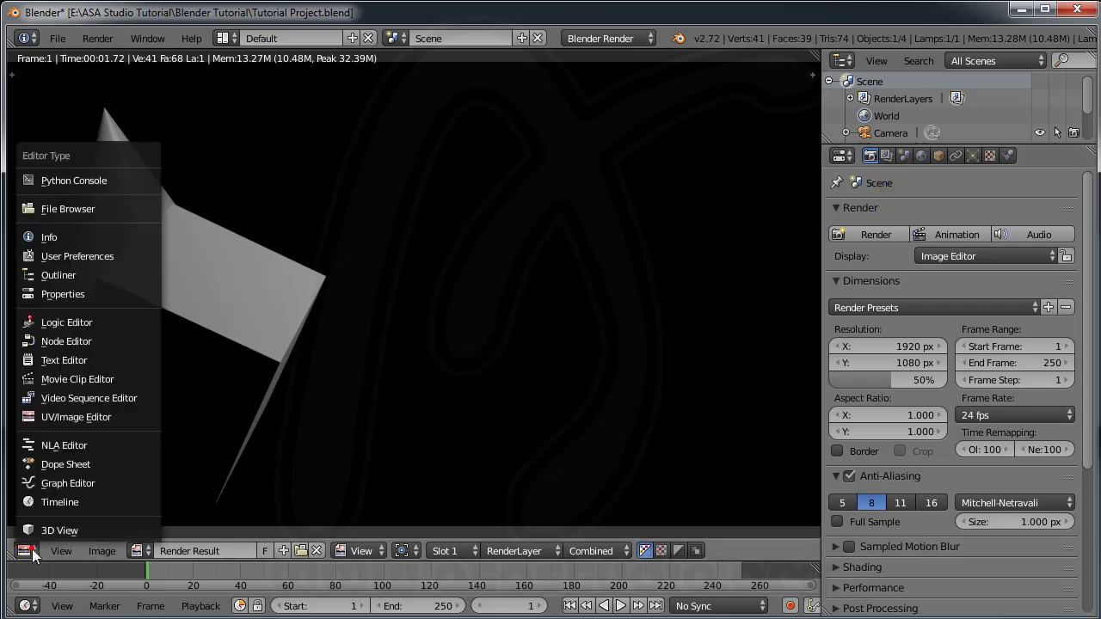
{"action": "left_click", "coordinate": [36, 532]}
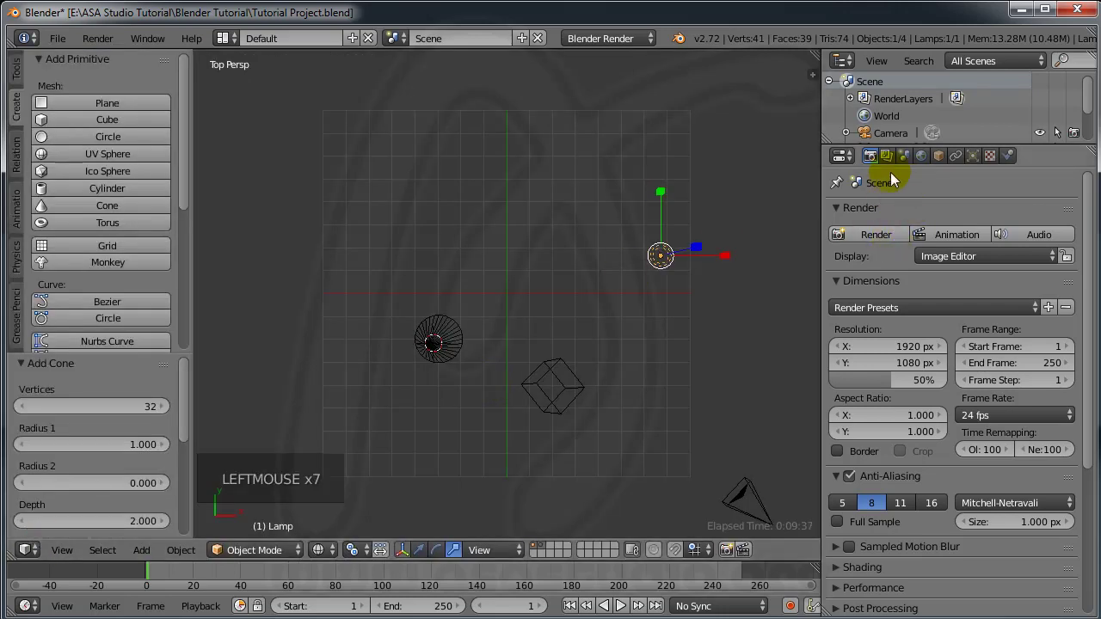
{"action": "left_click", "coordinate": [939, 156]}
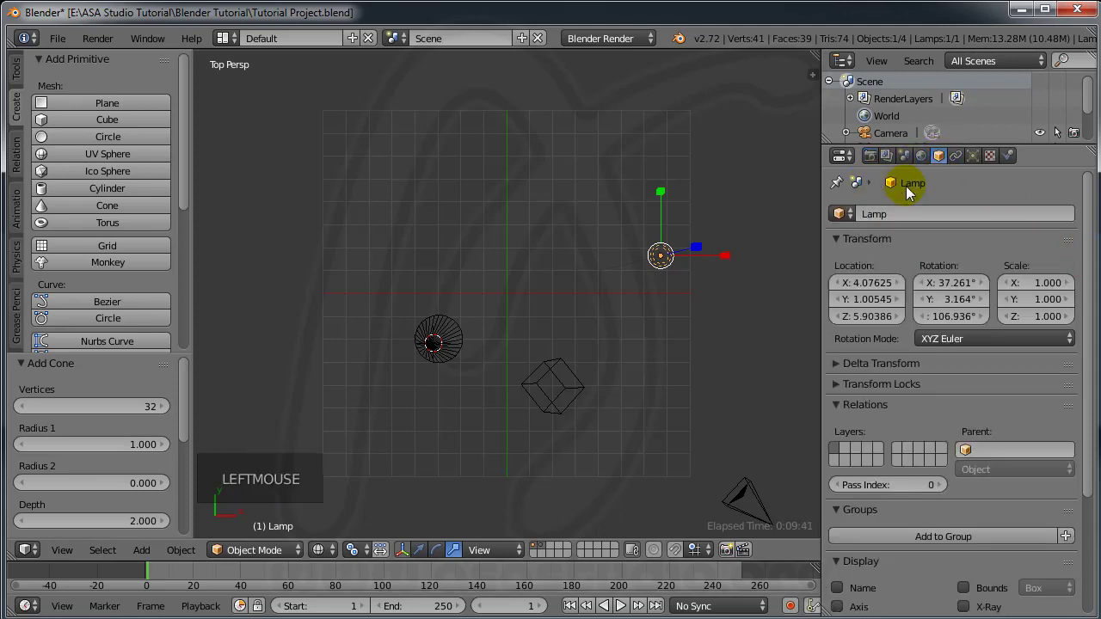
{"action": "left_click_drag", "start_coordinate": [887, 142], "coordinate": [887, 219]}
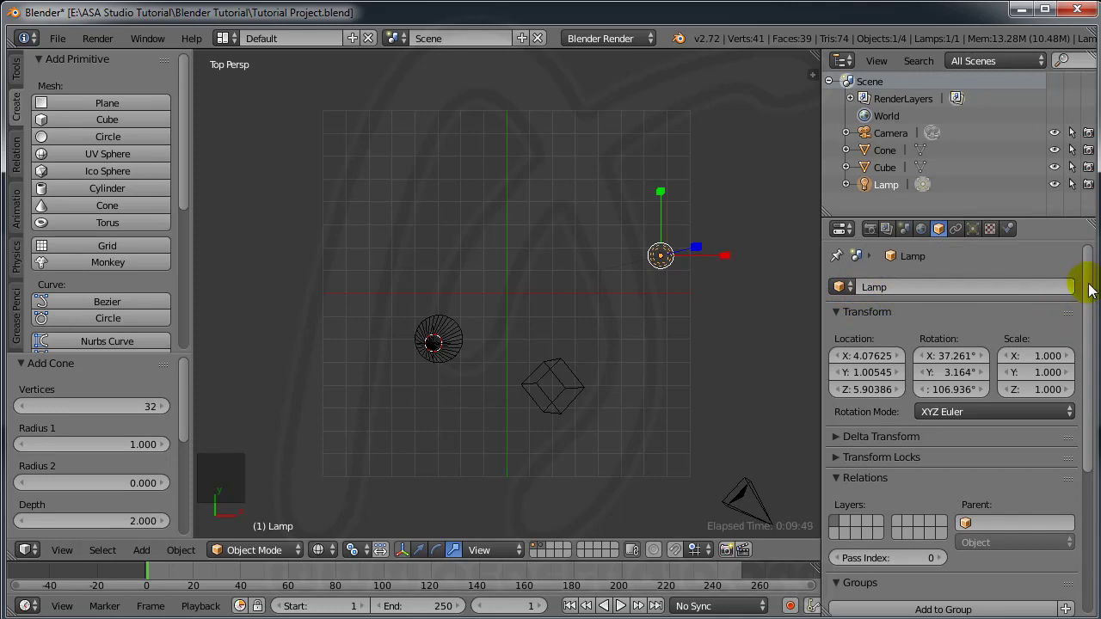
{"action": "left_click_drag", "start_coordinate": [1089, 292], "coordinate": [1087, 408]}
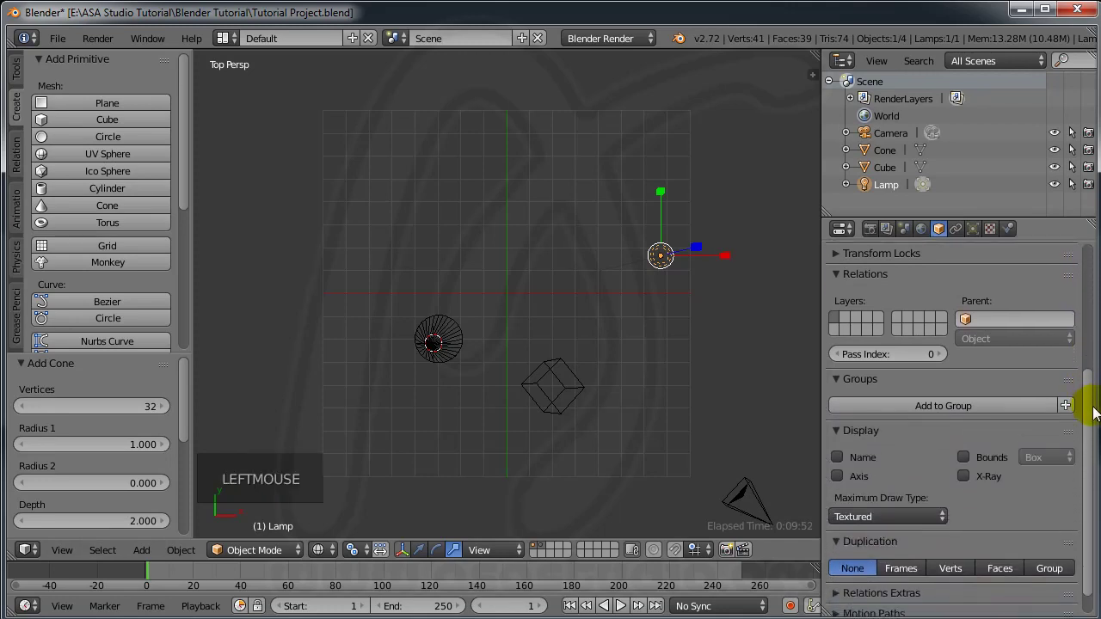
Step: Select the cube and view its Constraints tab, then its empty Modifiers tab
{"action": "right_click", "coordinate": [566, 389]}
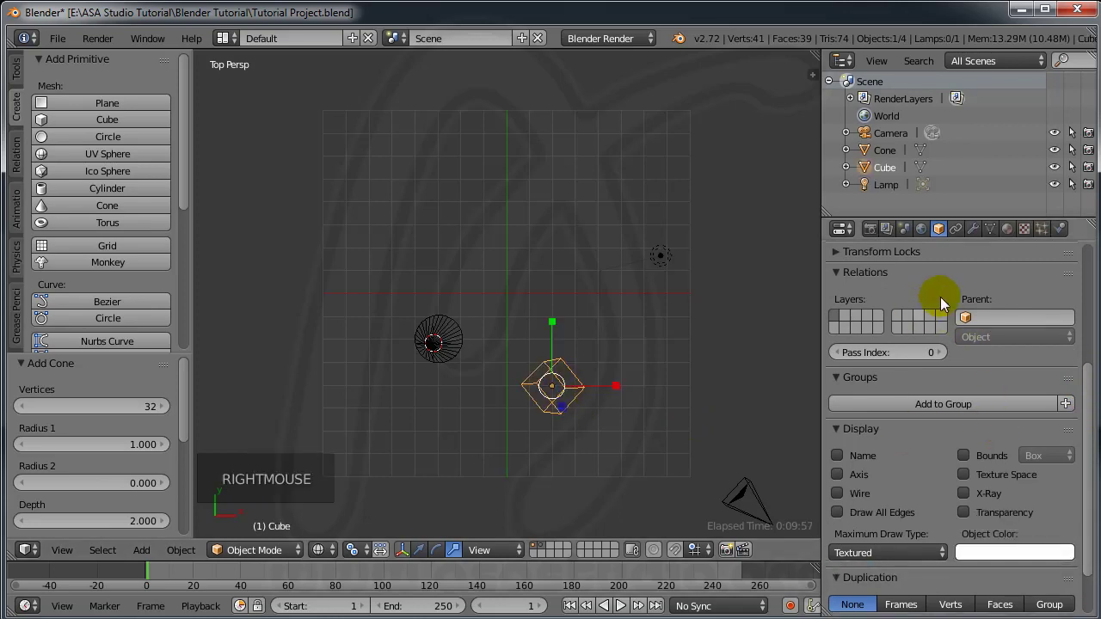
{"action": "left_click_drag", "start_coordinate": [1086, 398], "coordinate": [1081, 455]}
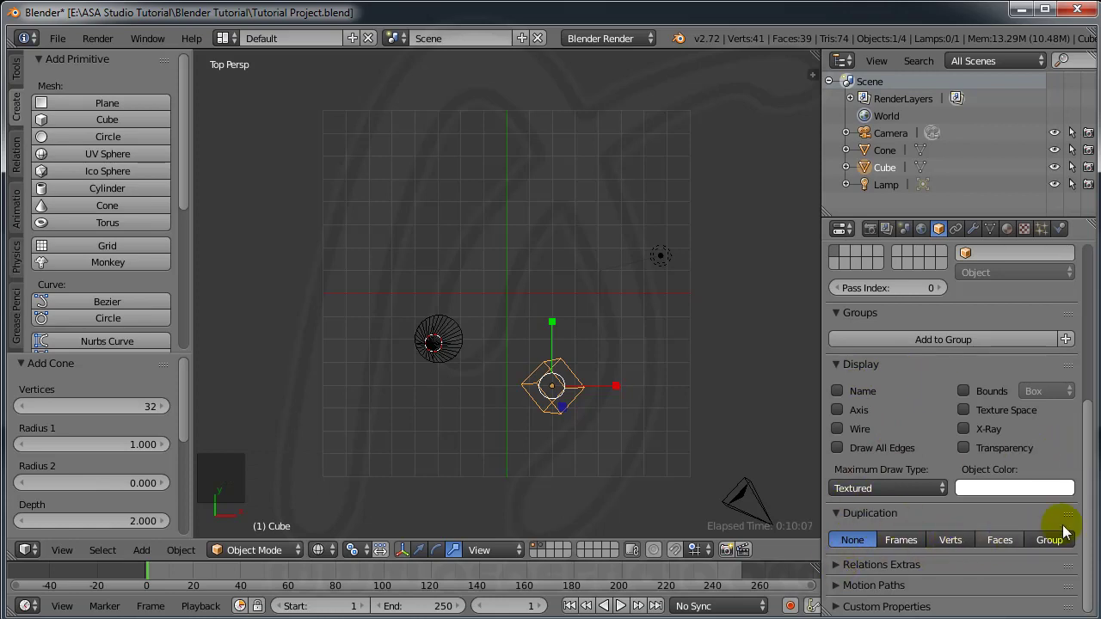
{"action": "left_click_drag", "start_coordinate": [1089, 467], "coordinate": [1096, 271]}
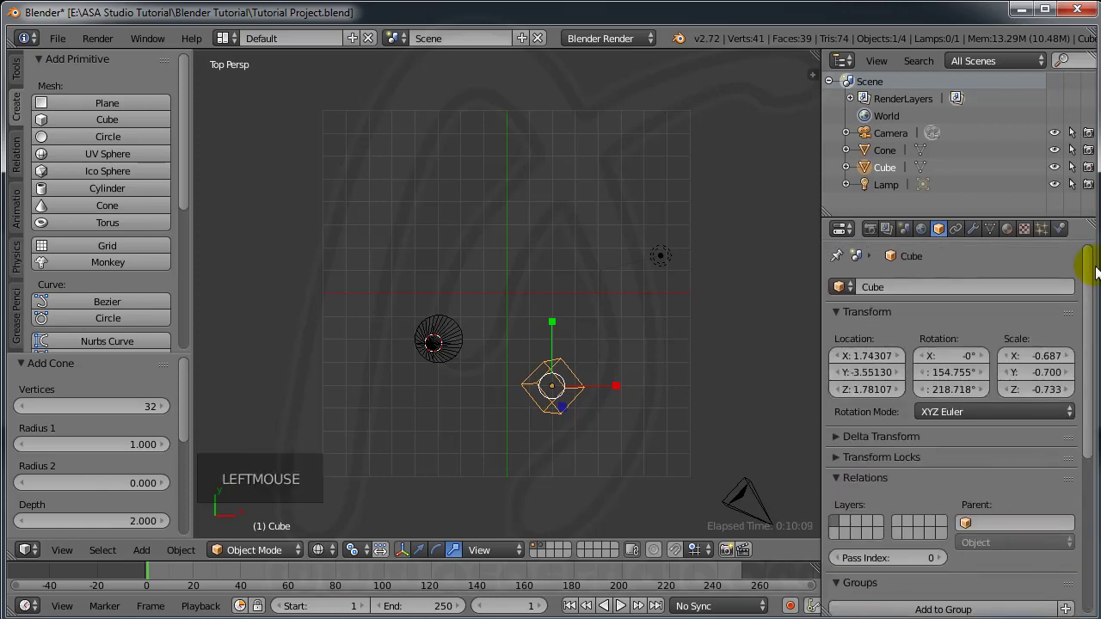
{"action": "left_click", "coordinate": [957, 227]}
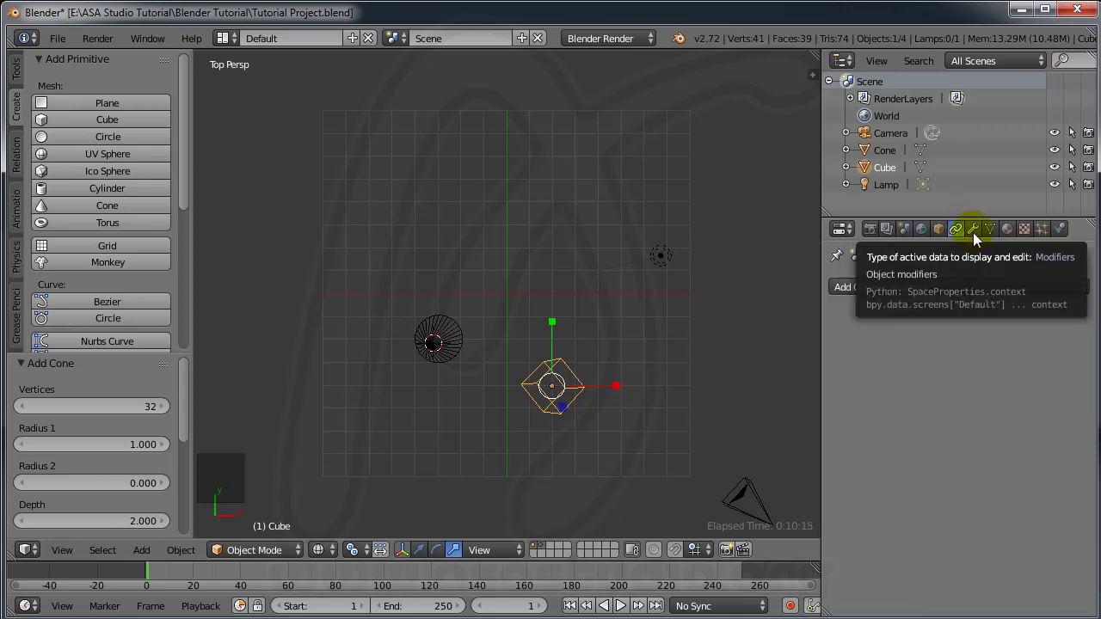
{"action": "left_click", "coordinate": [973, 231]}
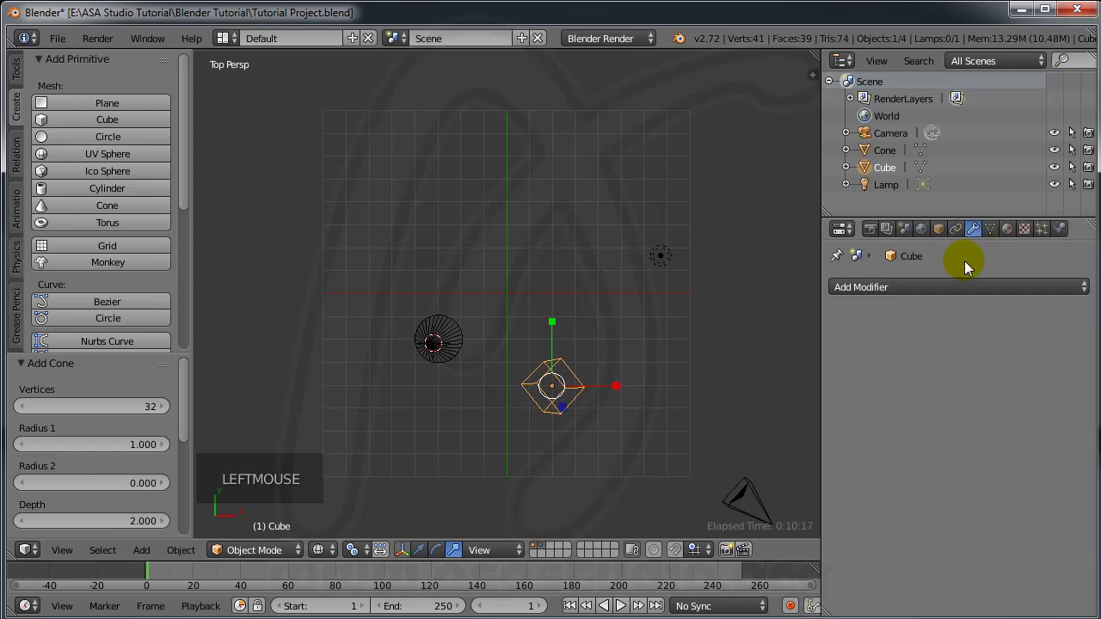
Step: Add an Array modifier with Count 4 to the cube and view its Object Data settings
{"action": "left_click", "coordinate": [934, 288]}
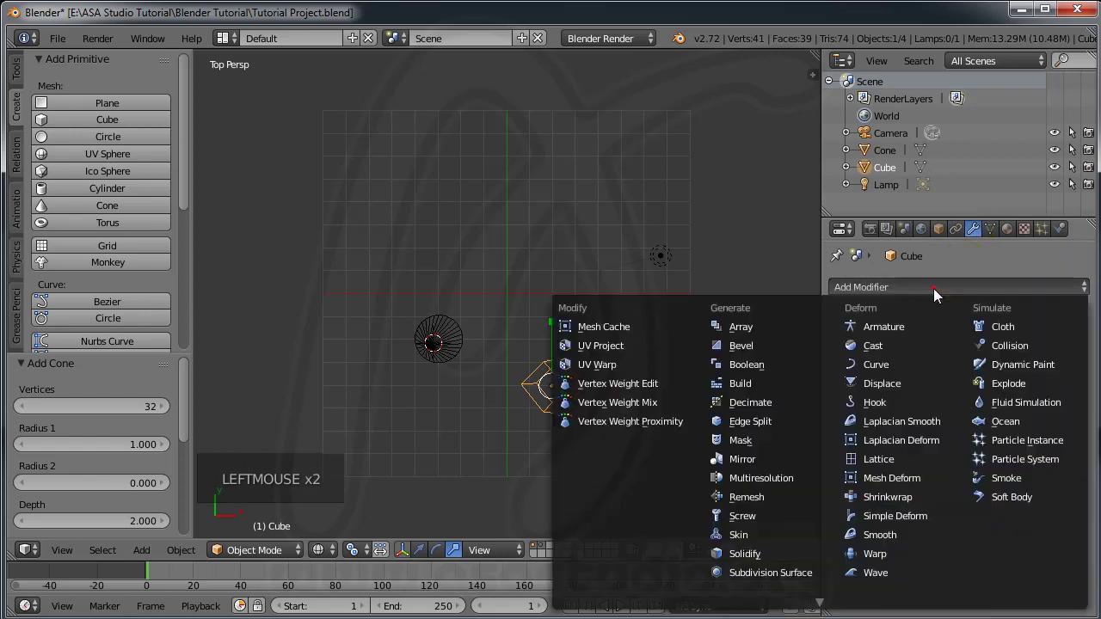
{"action": "left_click", "coordinate": [737, 329]}
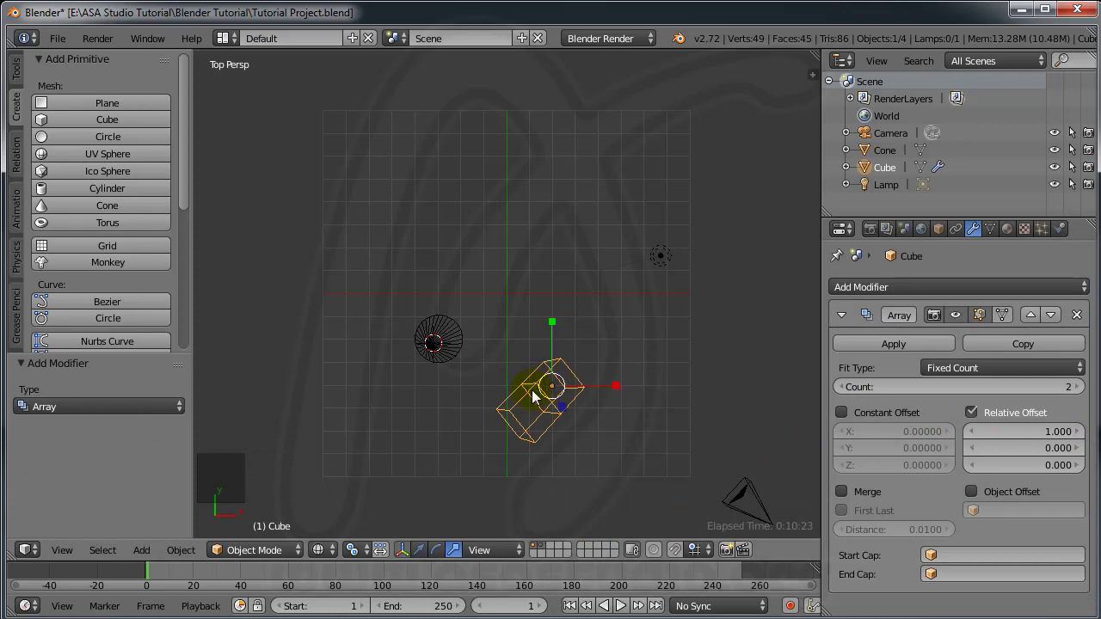
{"action": "left_click", "coordinate": [1078, 387]}
{"action": "left_click", "coordinate": [1078, 387]}
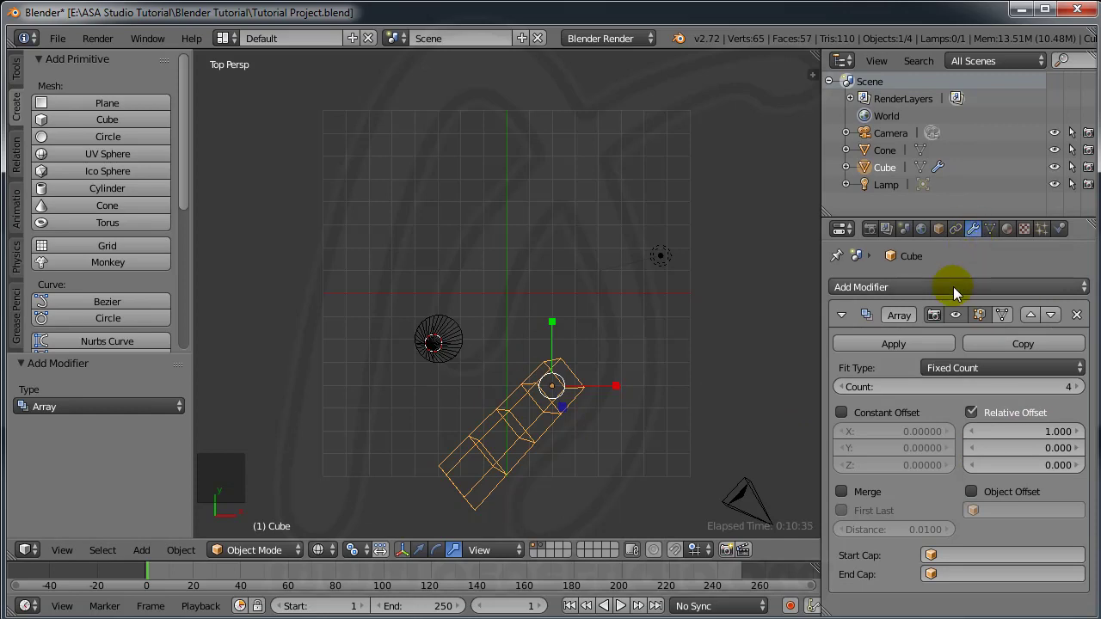
{"action": "left_click", "coordinate": [991, 228]}
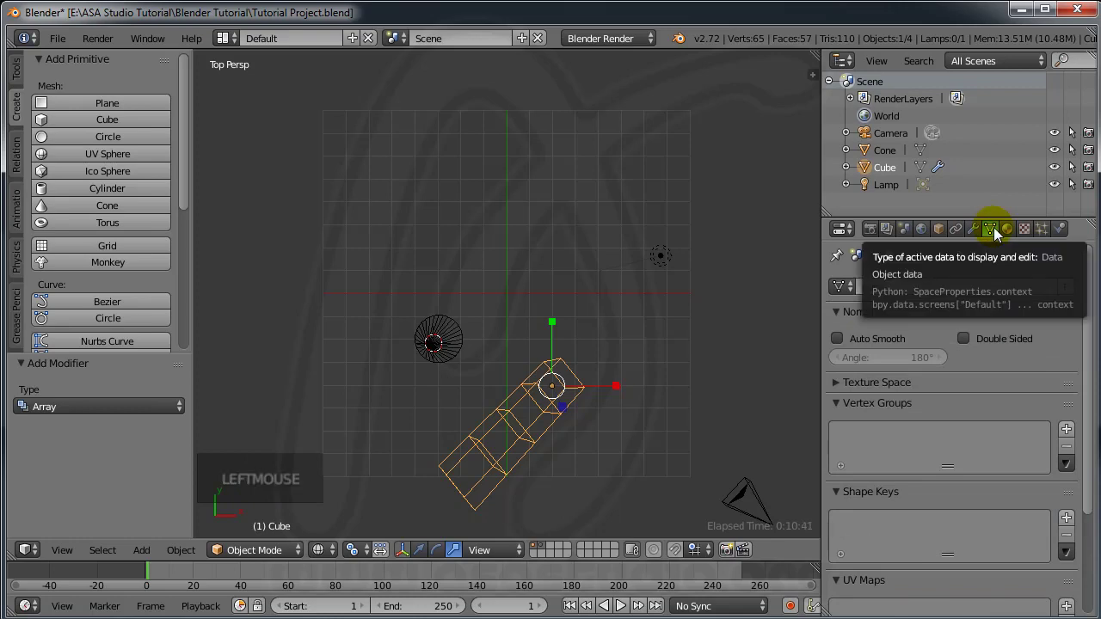
Step: Change the cube material's diffuse colour to green
{"action": "left_click_drag", "start_coordinate": [1086, 288], "coordinate": [1087, 393]}
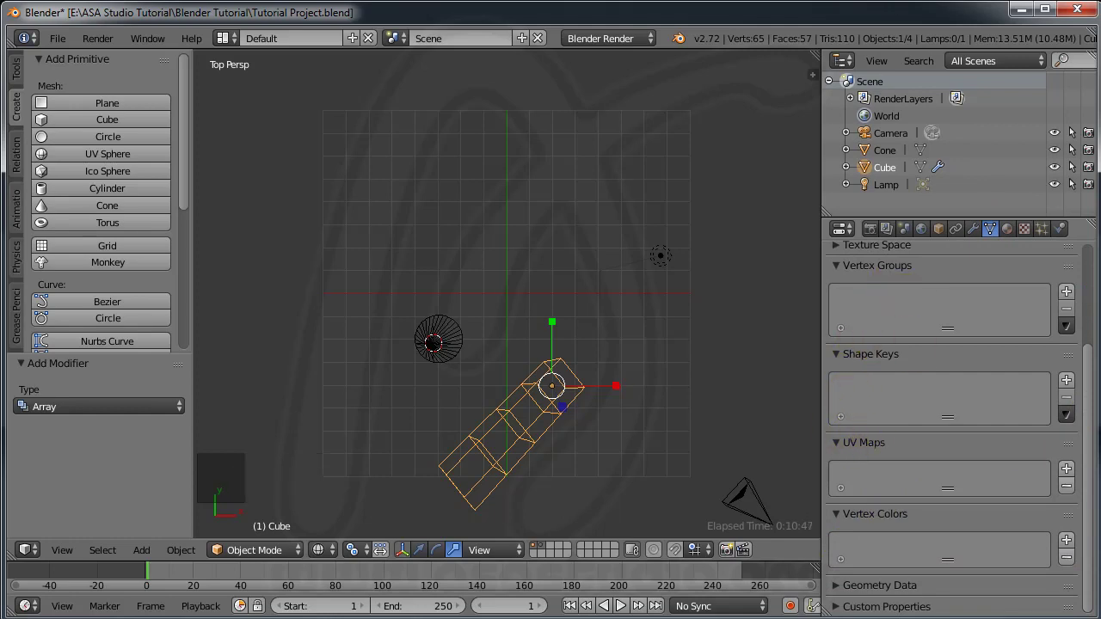
{"action": "left_click_drag", "start_coordinate": [1085, 434], "coordinate": [1052, 270]}
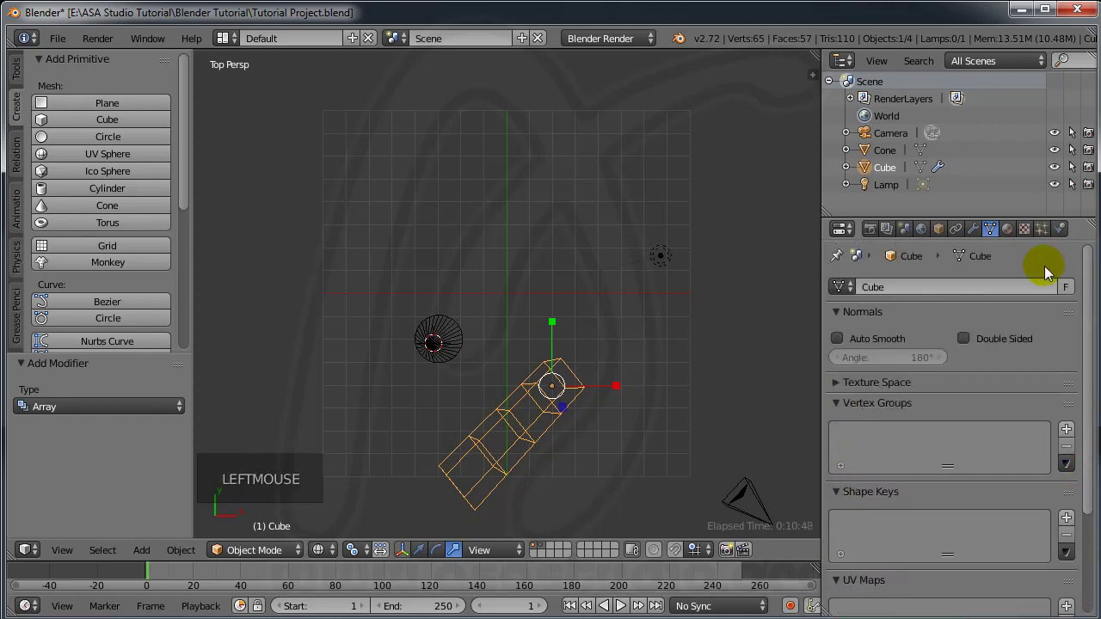
{"action": "left_click", "coordinate": [1007, 229]}
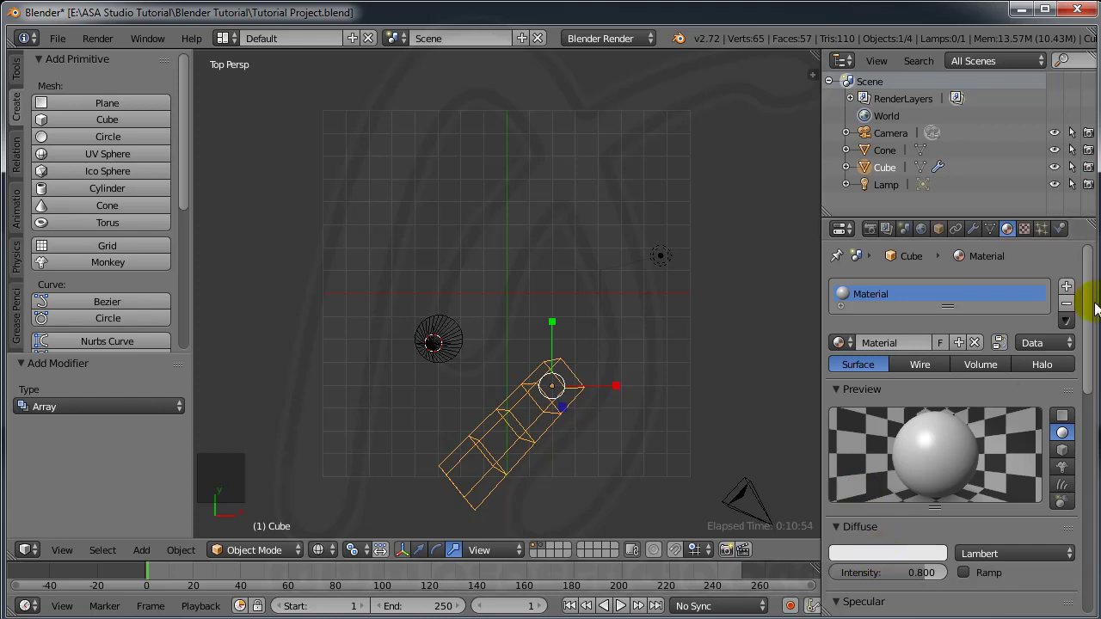
{"action": "left_click_drag", "start_coordinate": [1094, 306], "coordinate": [1059, 394]}
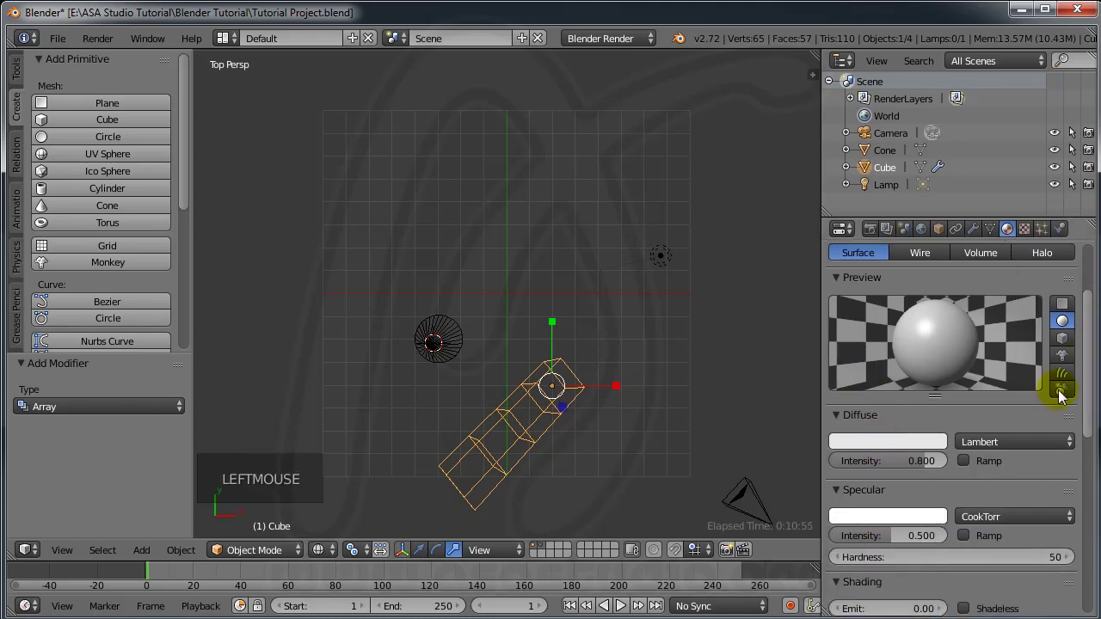
{"action": "left_click", "coordinate": [899, 442]}
{"action": "mouse_move", "coordinate": [841, 254]}
{"action": "left_mouse_down"}
{"action": "mouse_move", "coordinate": [817, 258]}
{"action": "mouse_move", "coordinate": [812, 241]}
{"action": "left_mouse_up"}
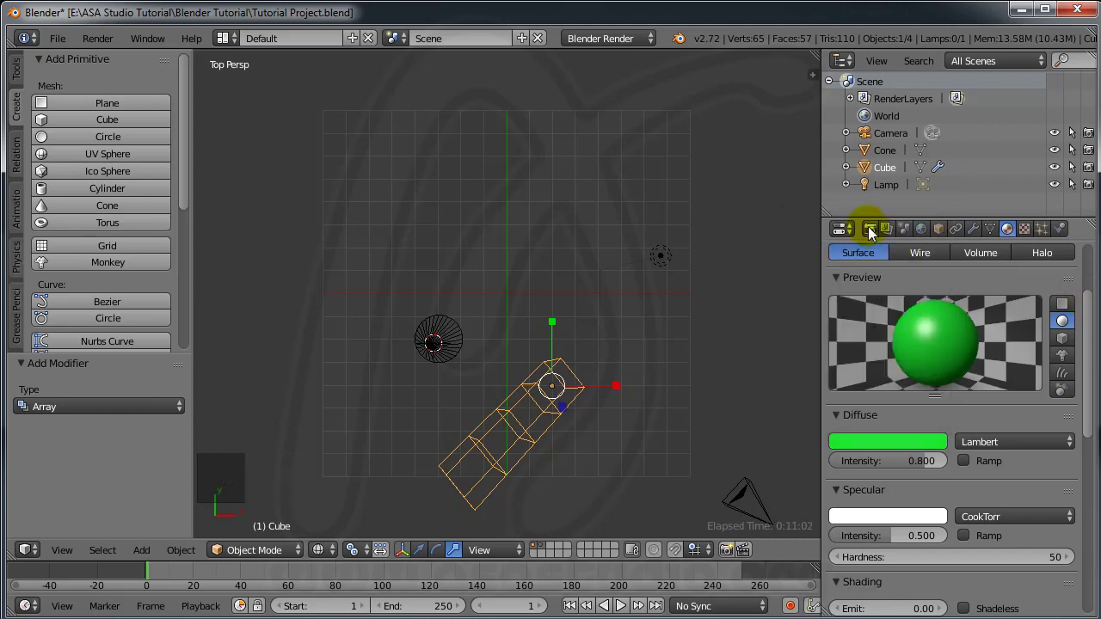
Step: Render a test image of the scene and switch the area back to 3D View
{"action": "left_click", "coordinate": [871, 231]}
{"action": "left_click", "coordinate": [872, 308]}
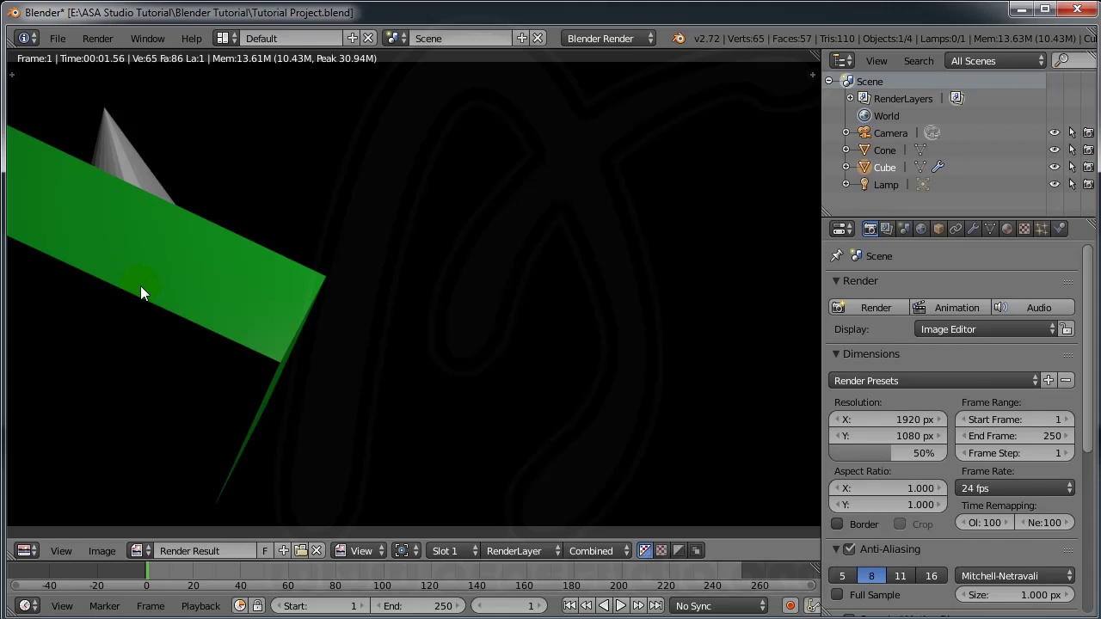
{"action": "scroll", "coordinate": [221, 308], "scroll_direction": "down", "scroll_amount": 1}
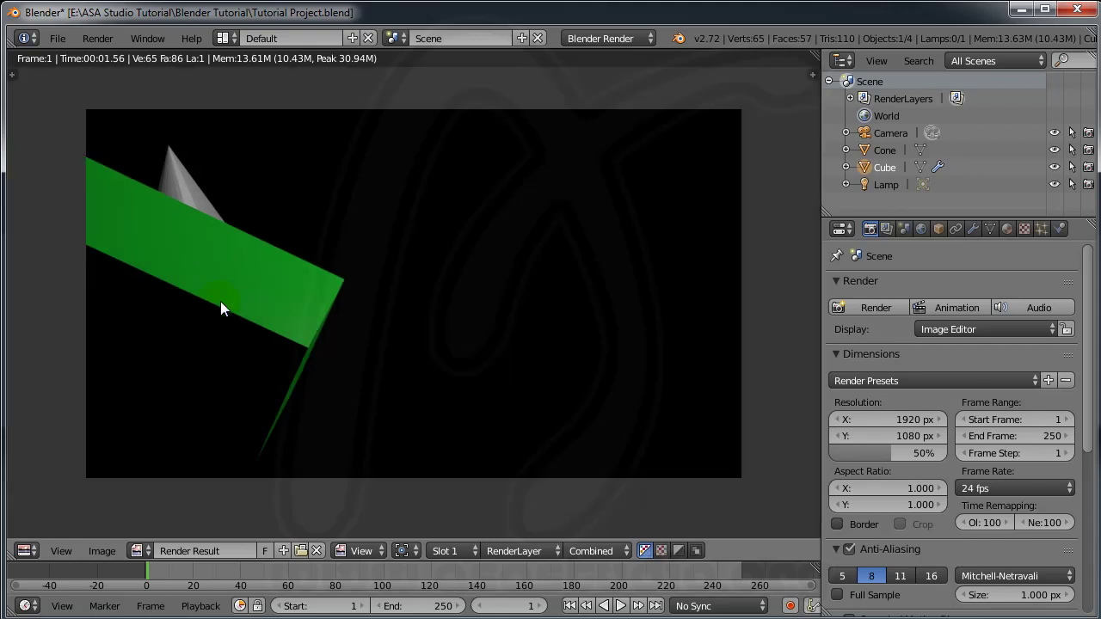
{"action": "left_click", "coordinate": [39, 549]}
{"action": "left_click", "coordinate": [48, 533]}
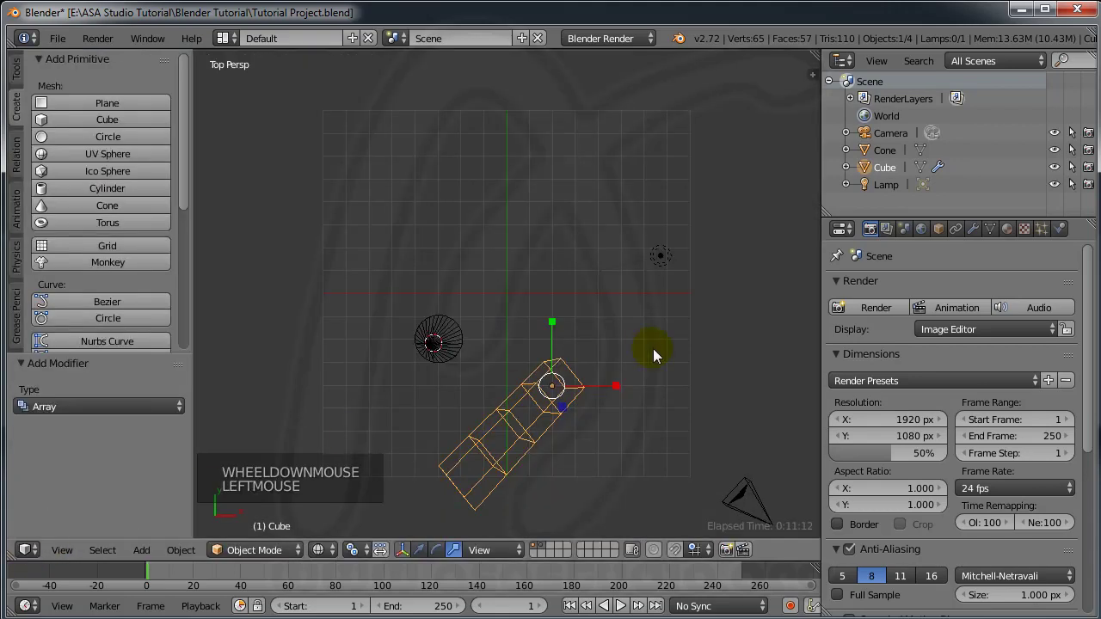
Step: View the cube's Texture tab, then its empty Particles tab
{"action": "left_click", "coordinate": [1024, 228]}
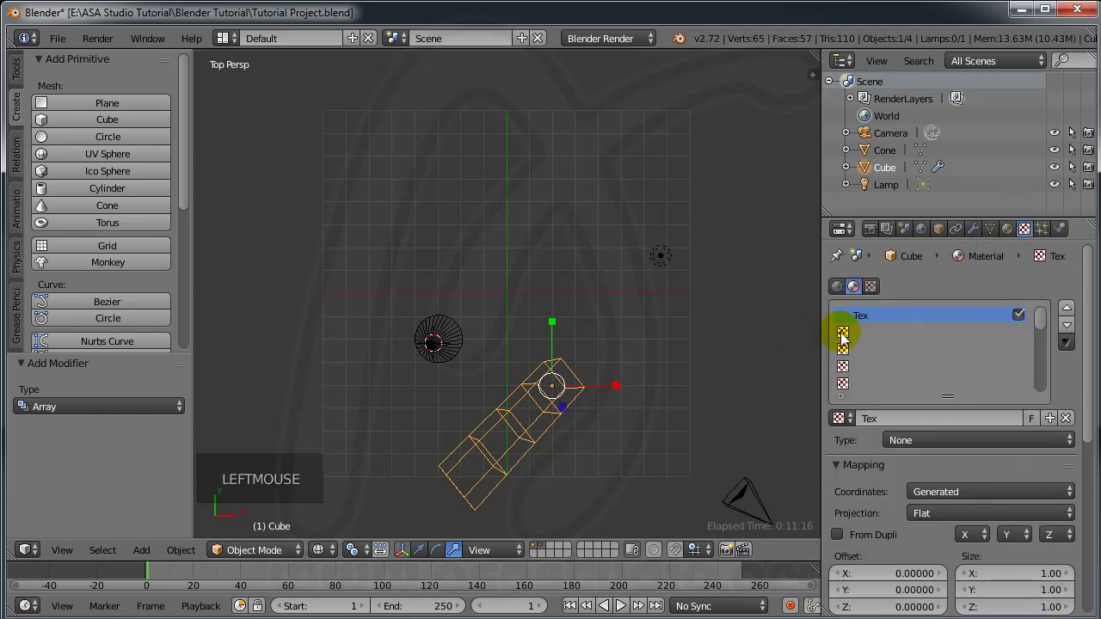
{"action": "left_click", "coordinate": [1025, 228]}
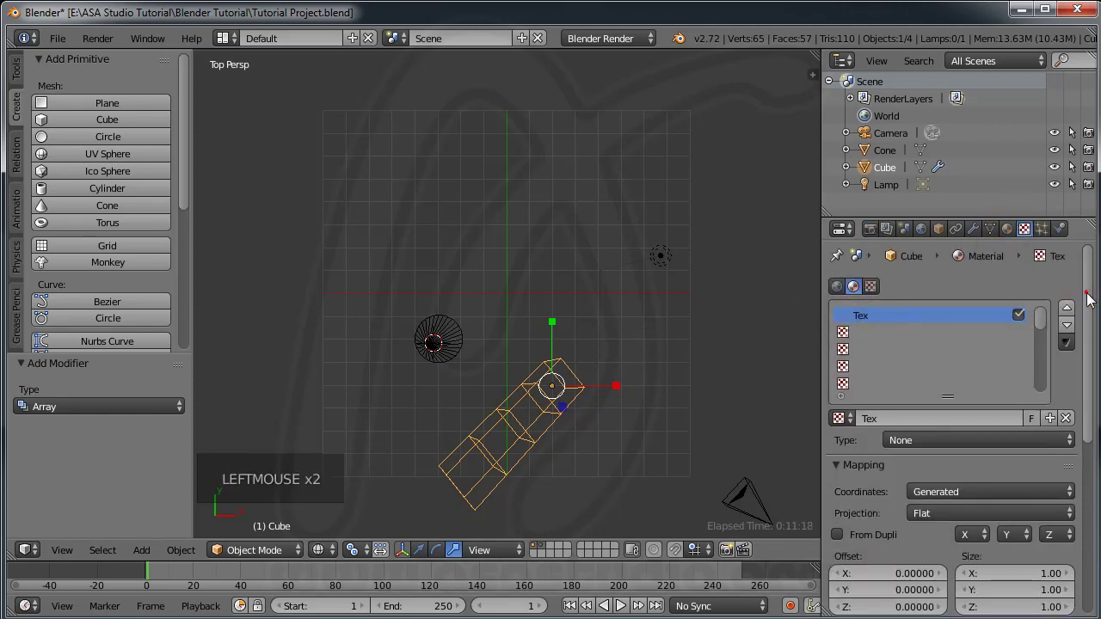
{"action": "left_click", "coordinate": [1041, 229]}
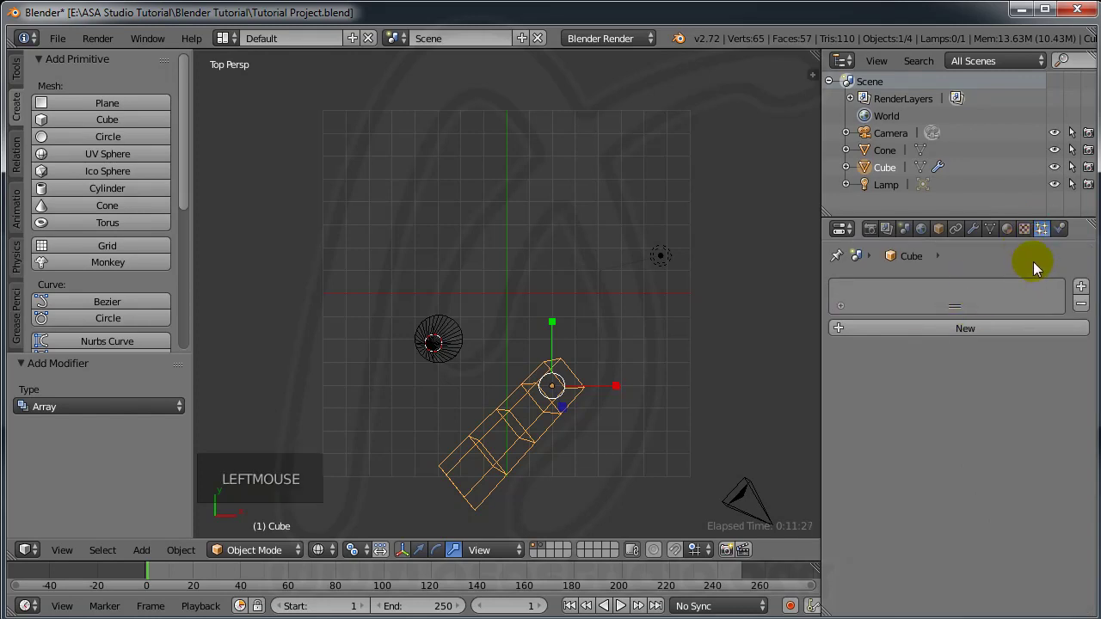
Step: Add a new ParticleSystem to the cube and view its Physics tab
{"action": "left_click", "coordinate": [978, 328]}
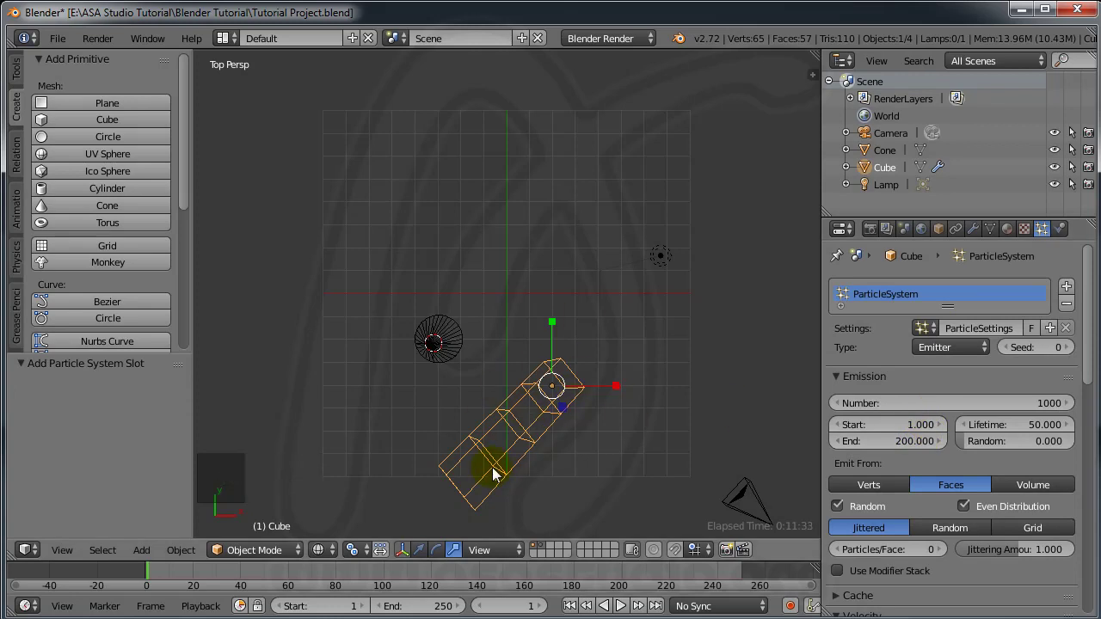
{"action": "left_click_drag", "start_coordinate": [1091, 331], "coordinate": [1081, 278]}
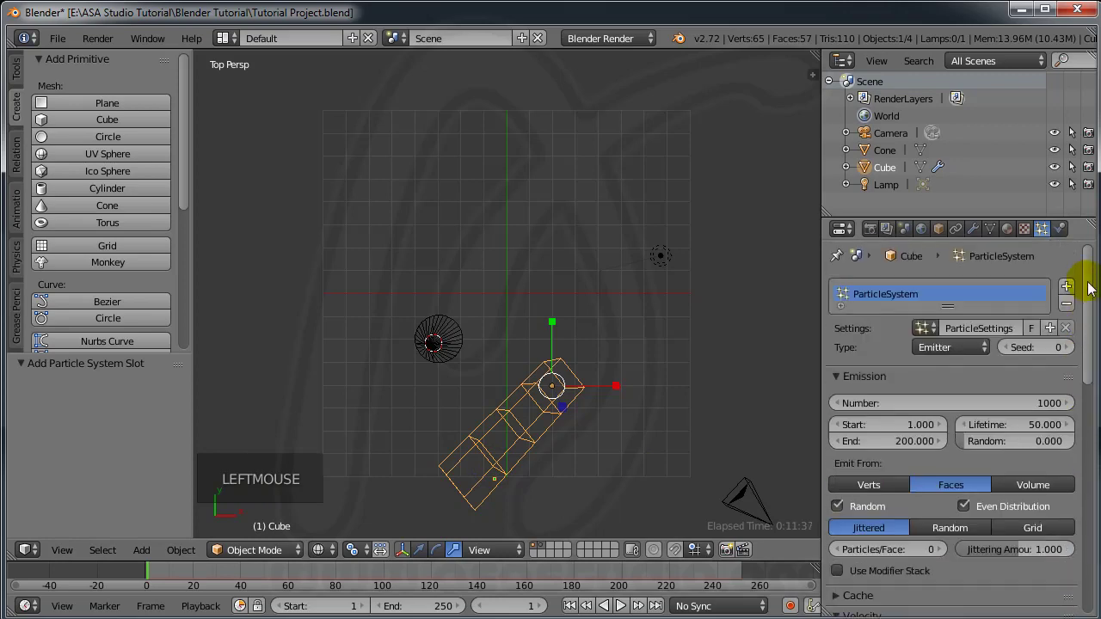
{"action": "left_click", "coordinate": [1061, 229]}
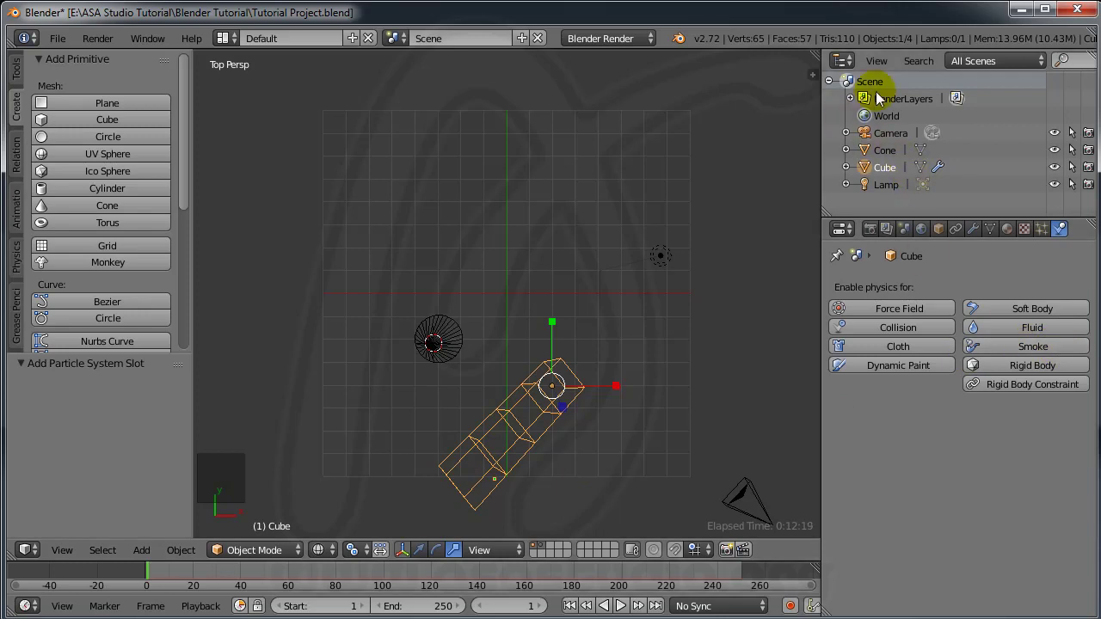
Step: Step through the timeline from frame 8 up to 140, then scrub back to frame 100
{"action": "left_click", "coordinate": [165, 567]}
{"action": "left_click", "coordinate": [201, 573]}
{"action": "left_click", "coordinate": [234, 572]}
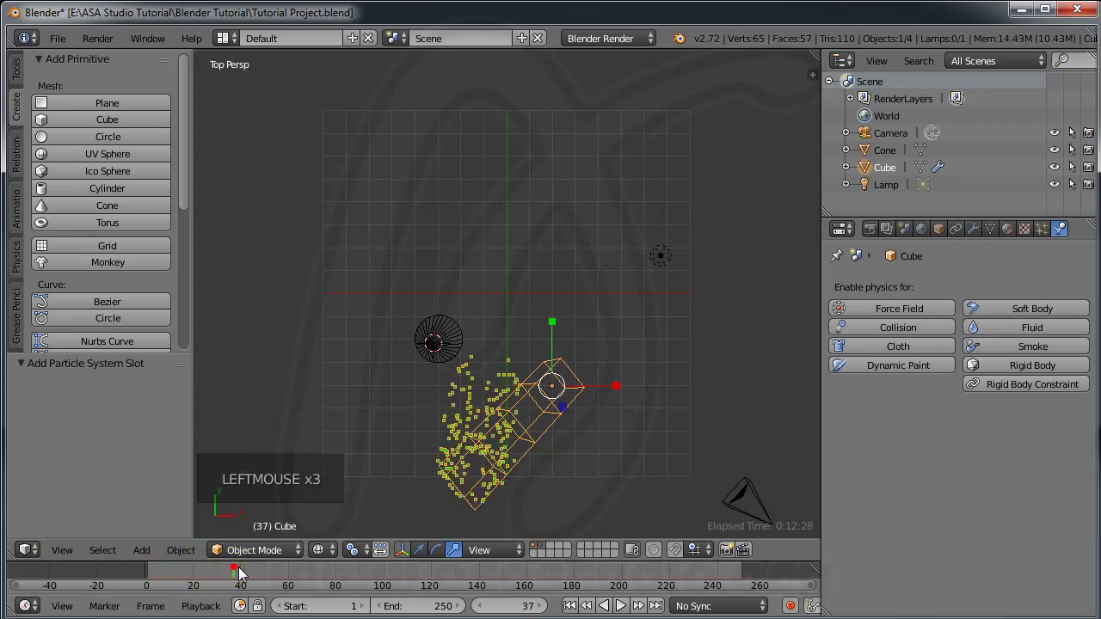
{"action": "left_click", "coordinate": [280, 570]}
{"action": "left_click", "coordinate": [335, 573]}
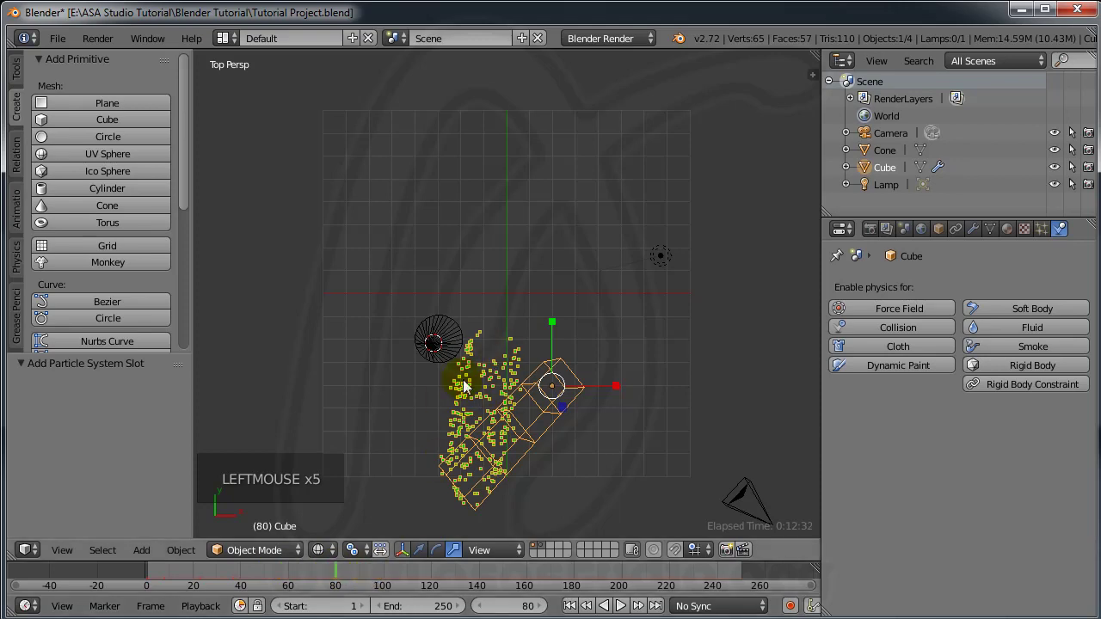
{"action": "left_click", "coordinate": [423, 568]}
{"action": "left_click", "coordinate": [449, 568]}
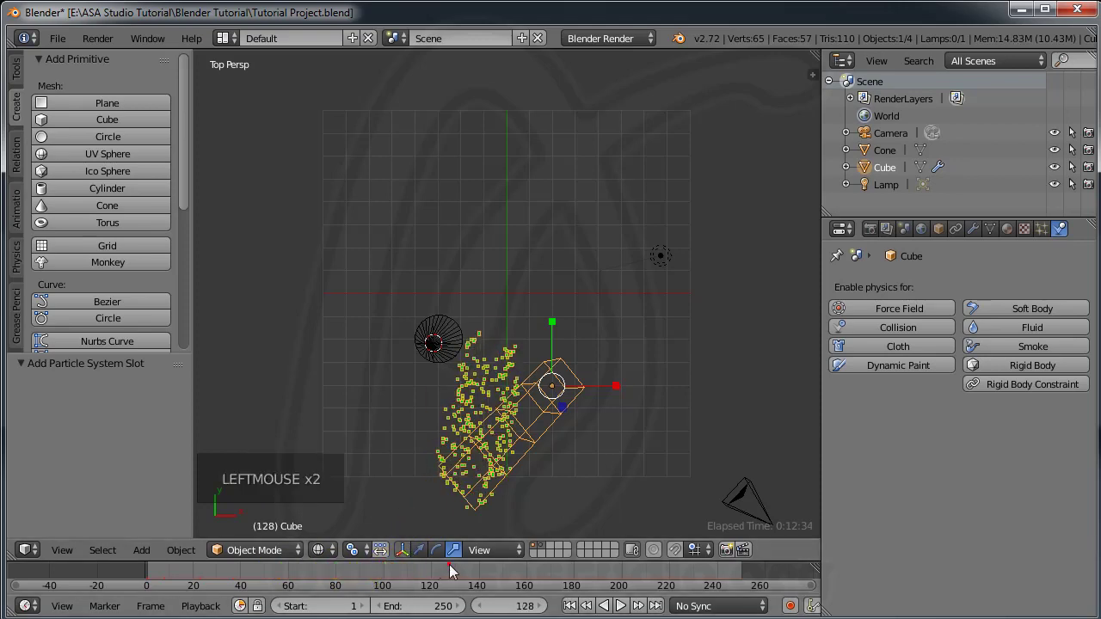
{"action": "left_click", "coordinate": [479, 568]}
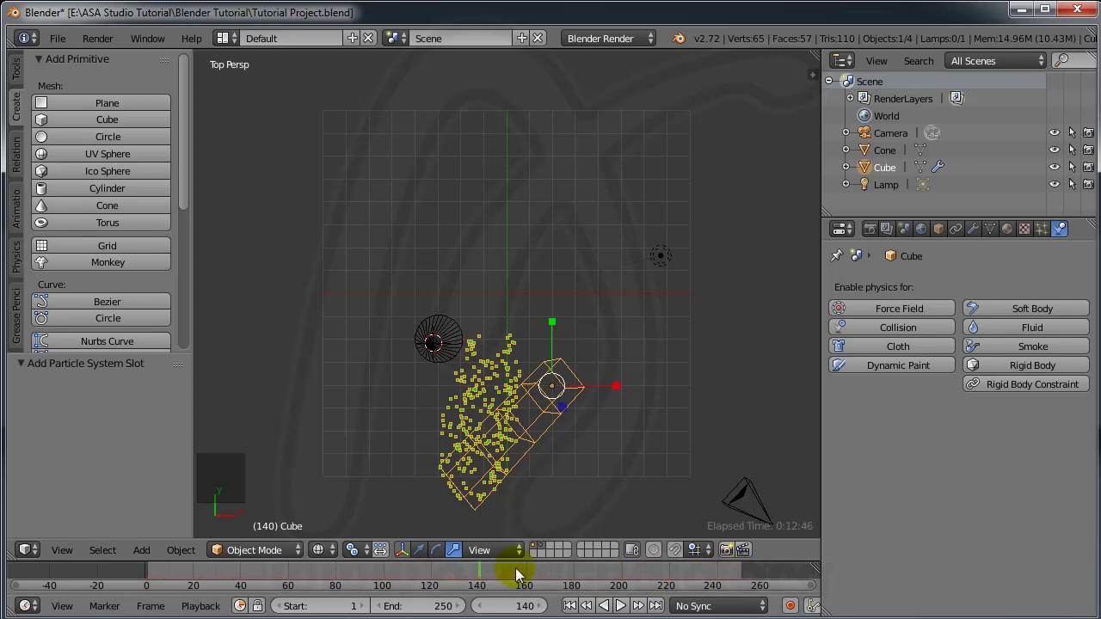
{"action": "left_click_drag", "start_coordinate": [619, 574], "coordinate": [367, 575]}
{"action": "left_click_drag", "start_coordinate": [450, 583], "coordinate": [387, 573]}
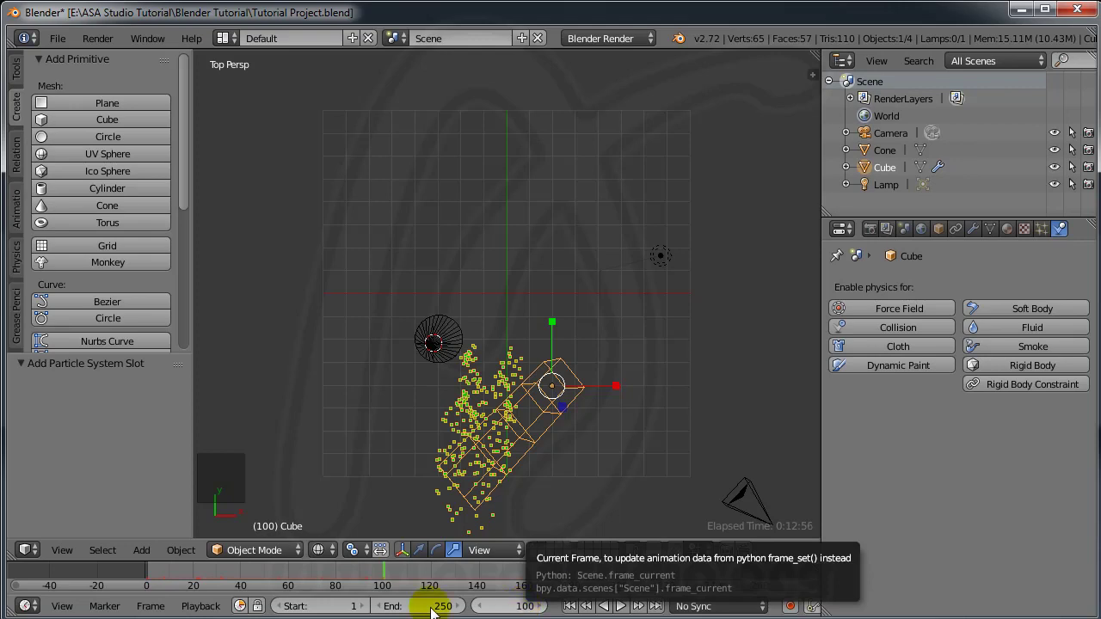
Step: Browse the Timeline's View menu options
{"action": "left_click", "coordinate": [62, 606]}
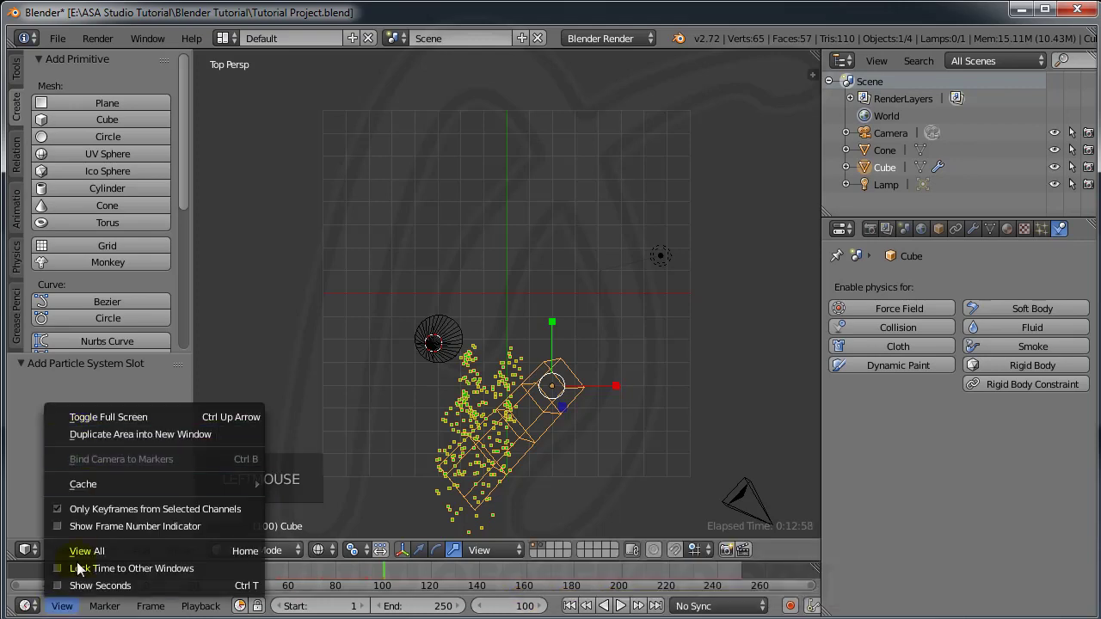
{"action": "mouse_move", "coordinate": [102, 606]}
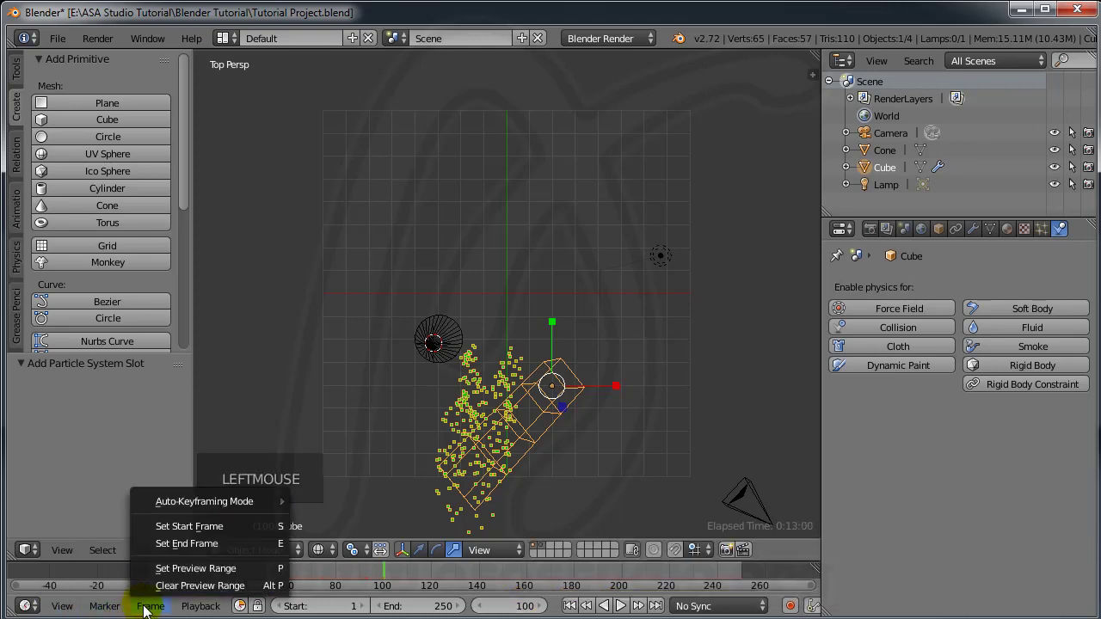
{"action": "mouse_move", "coordinate": [192, 609]}
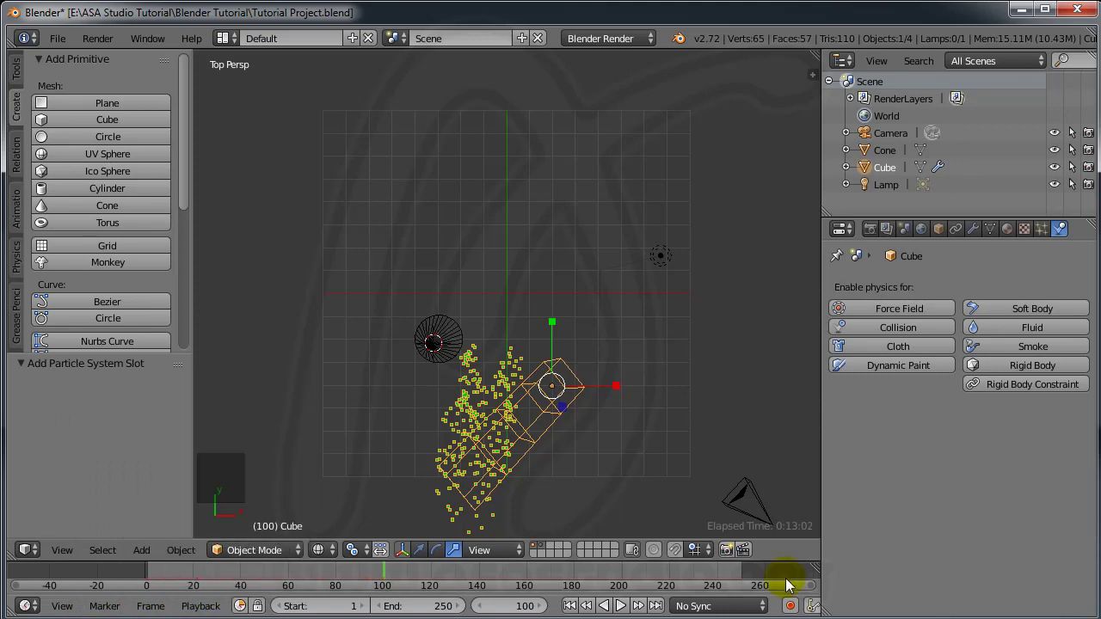
Step: Play the particles forward and in reverse, return to frame 1, and enable auto keyframing
{"action": "left_click", "coordinate": [619, 607]}
{"action": "left_click", "coordinate": [619, 607]}
{"action": "left_click", "coordinate": [604, 606]}
{"action": "left_click", "coordinate": [603, 608]}
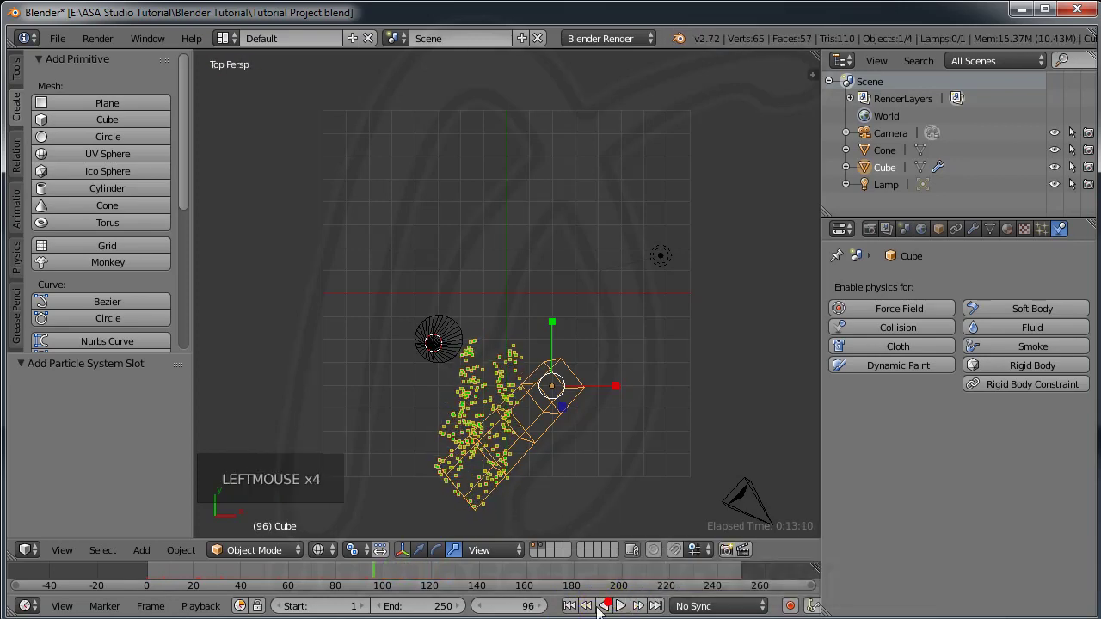
{"action": "left_click", "coordinate": [568, 606]}
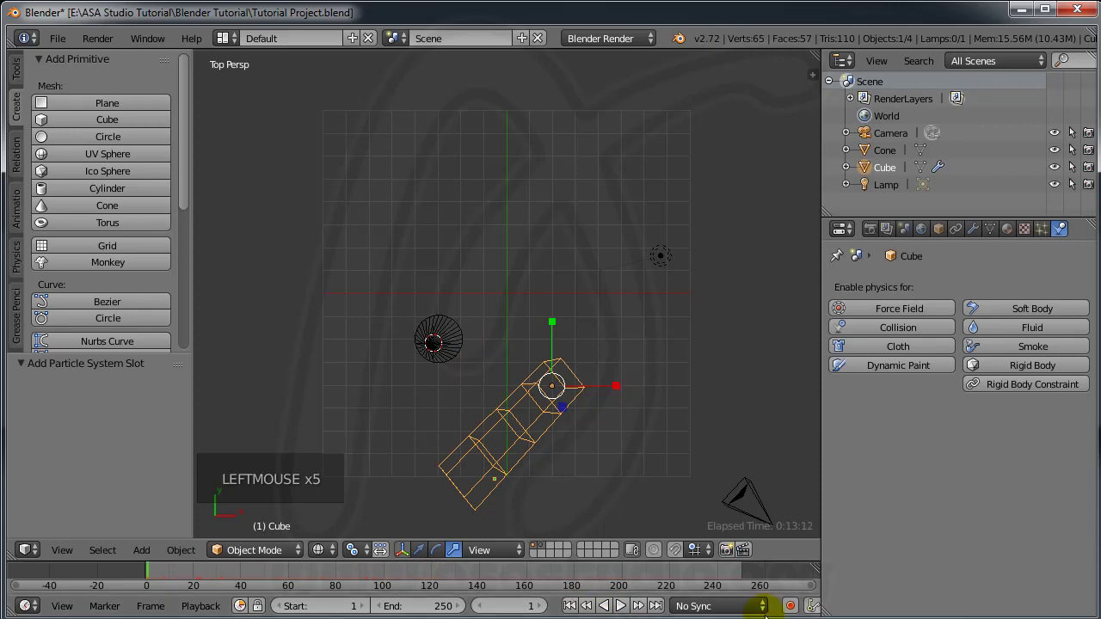
{"action": "middle_click_drag", "start_coordinate": [777, 608], "coordinate": [478, 608]}
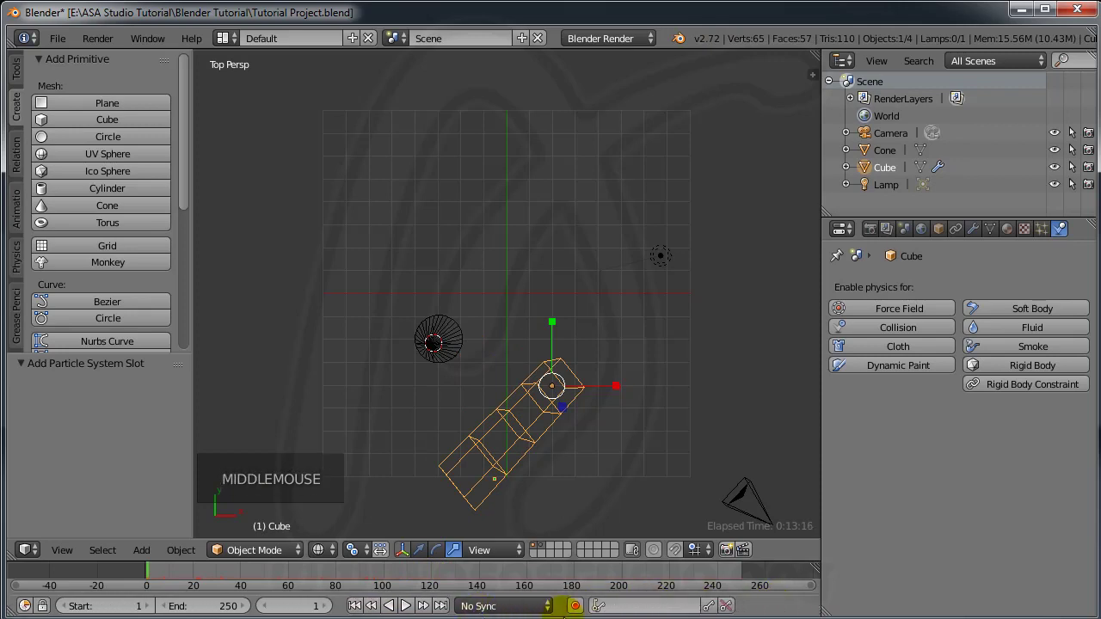
{"action": "left_click", "coordinate": [575, 606]}
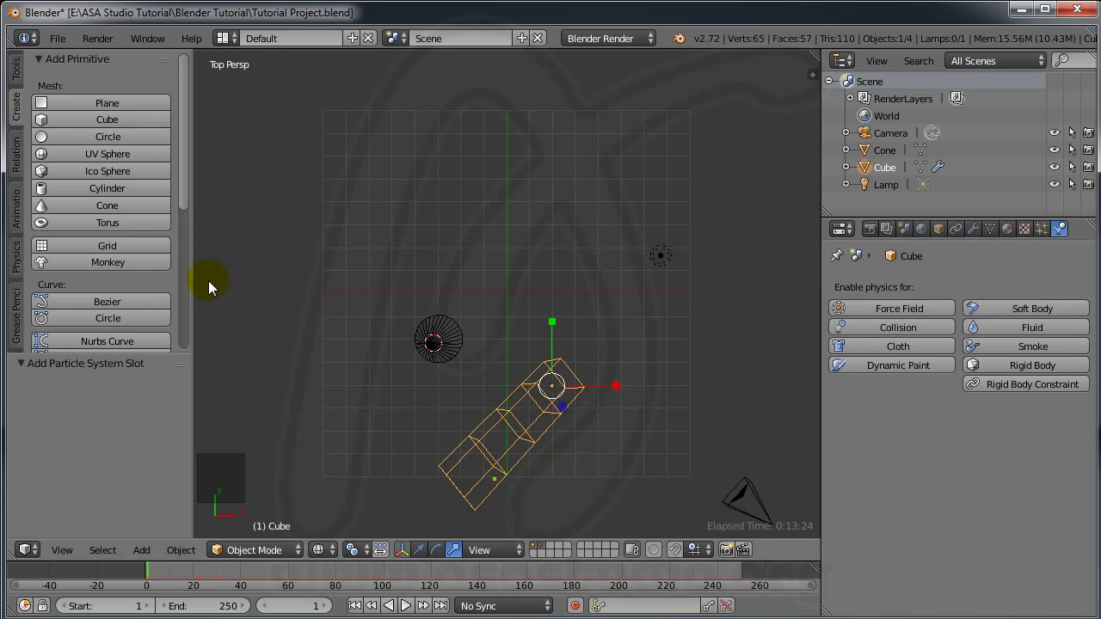
{"action": "left_click", "coordinate": [56, 43]}
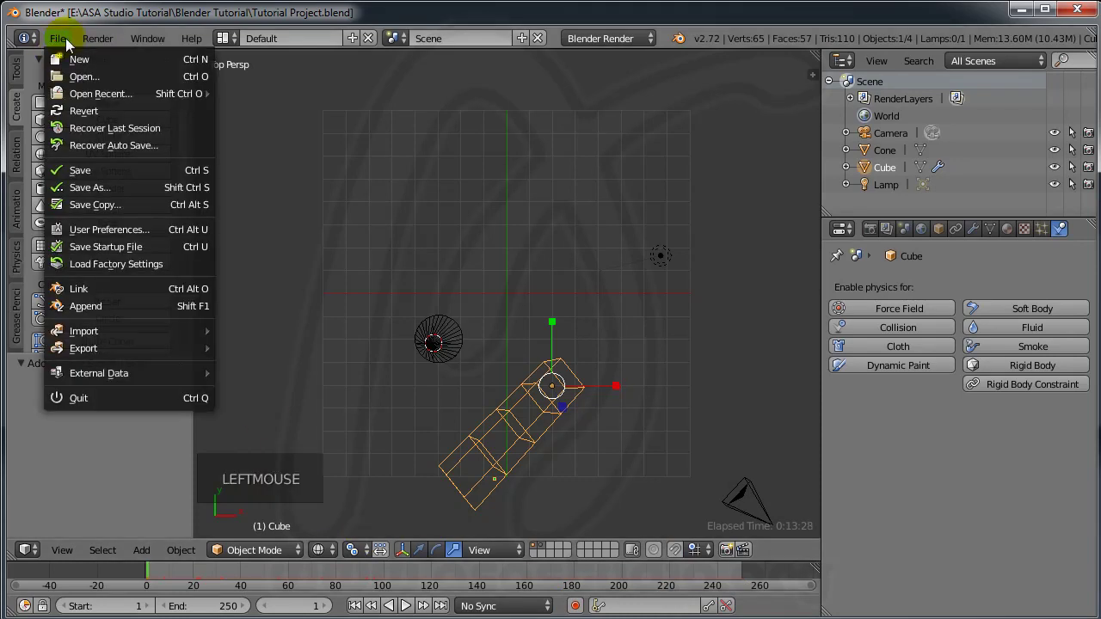
{"action": "left_click", "coordinate": [95, 38]}
{"action": "mouse_move", "coordinate": [57, 37]}
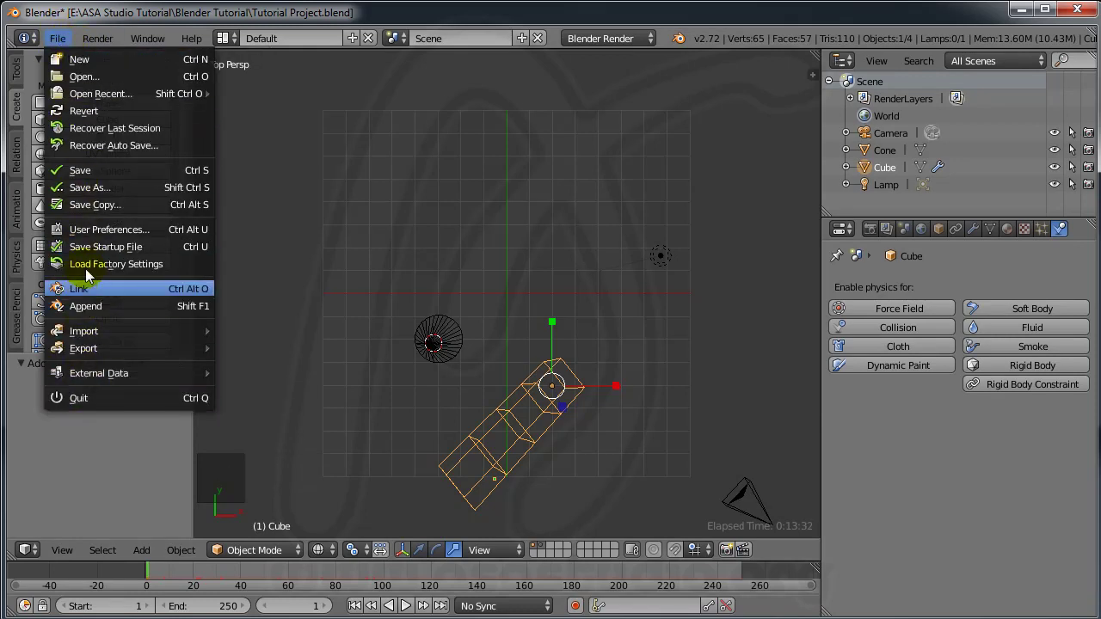
{"action": "left_click", "coordinate": [91, 39]}
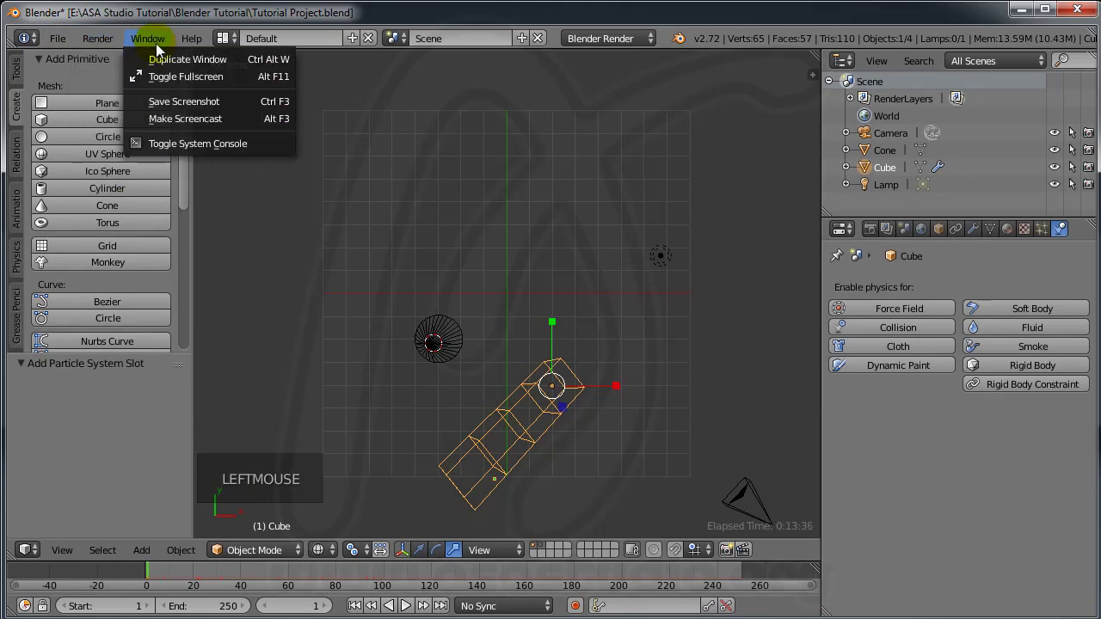
{"action": "mouse_move", "coordinate": [192, 37]}
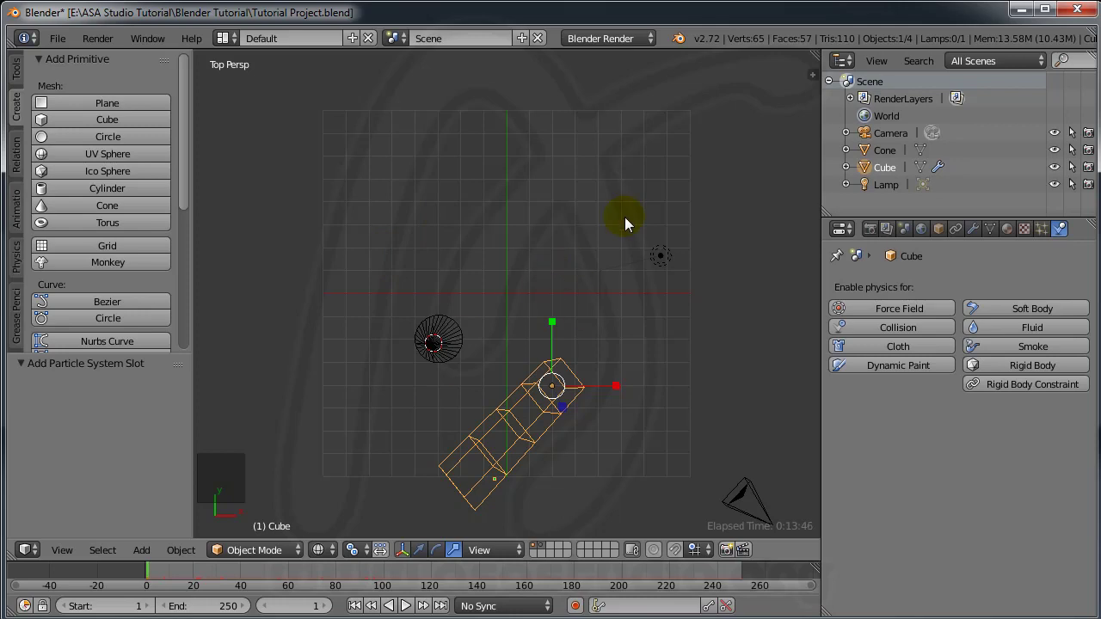
Step: Switch to Cycles Render, show the Material tab, then compare it under Blender Render
{"action": "left_click", "coordinate": [641, 39]}
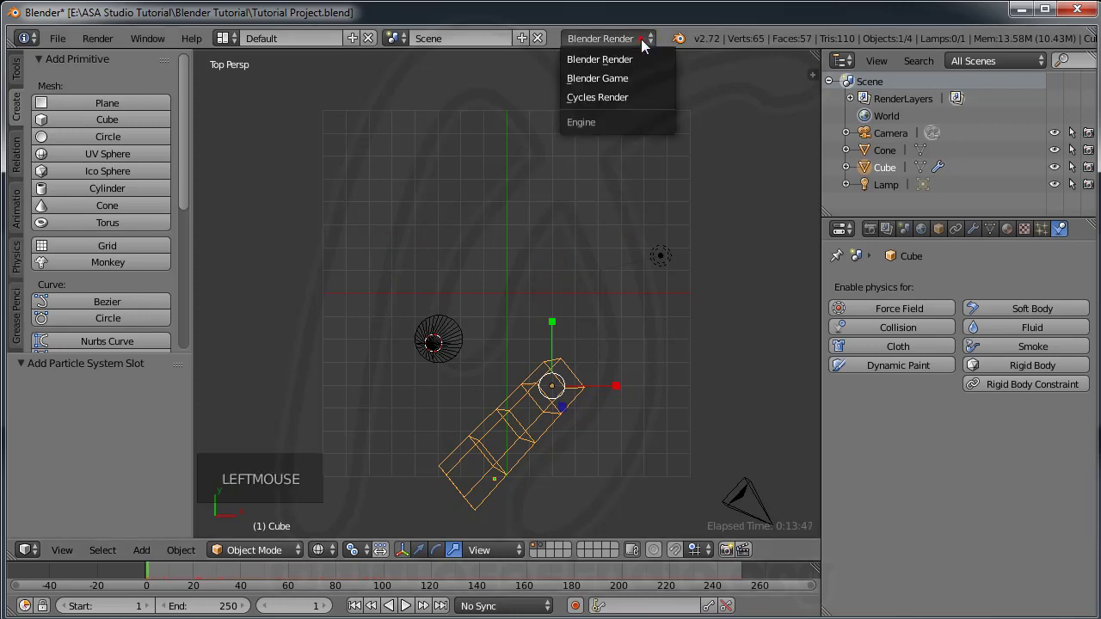
{"action": "left_click", "coordinate": [633, 98]}
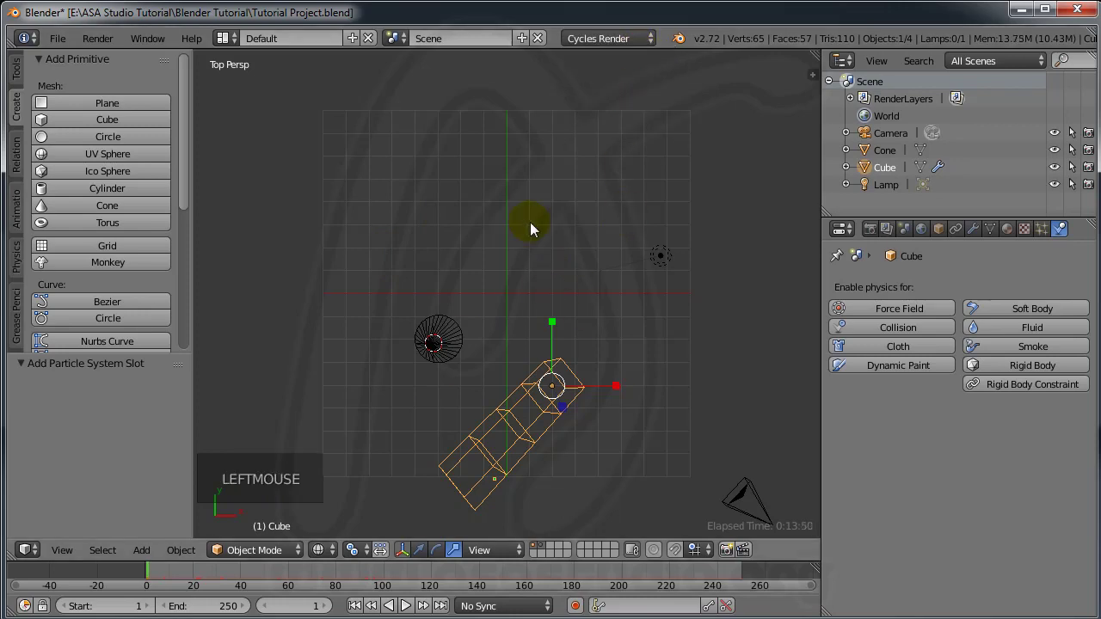
{"action": "left_click", "coordinate": [1007, 230]}
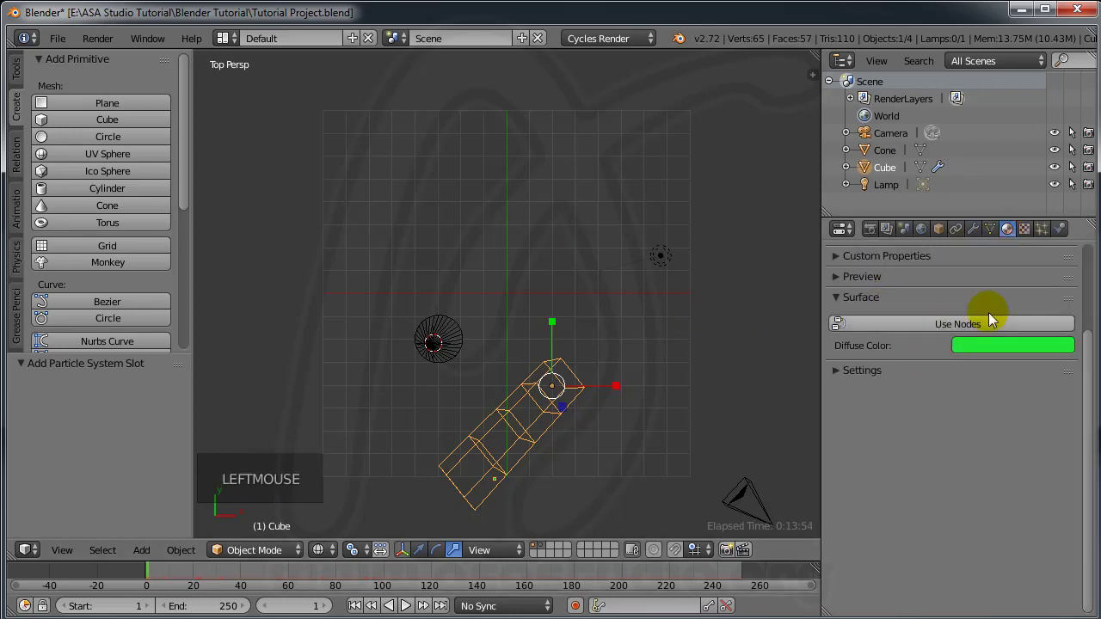
{"action": "left_click", "coordinate": [652, 39]}
{"action": "left_click", "coordinate": [639, 58]}
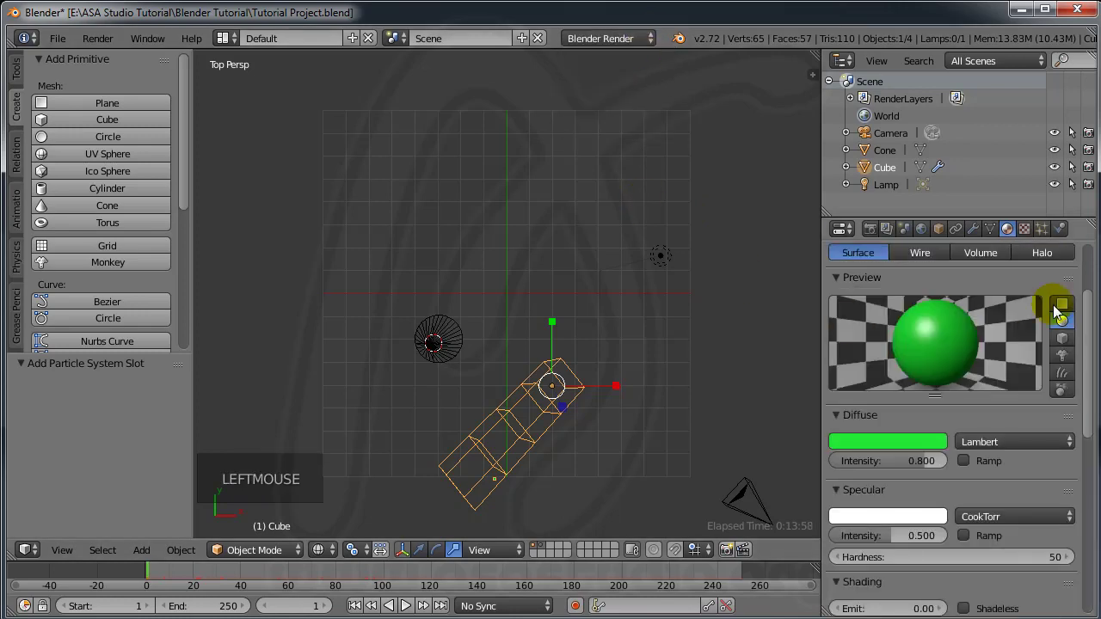
{"action": "mouse_move", "coordinate": [1087, 318]}
{"action": "left_mouse_down"}
{"action": "mouse_move", "coordinate": [1082, 238]}
{"action": "mouse_move", "coordinate": [1081, 361]}
{"action": "mouse_move", "coordinate": [1093, 379]}
{"action": "left_mouse_up"}
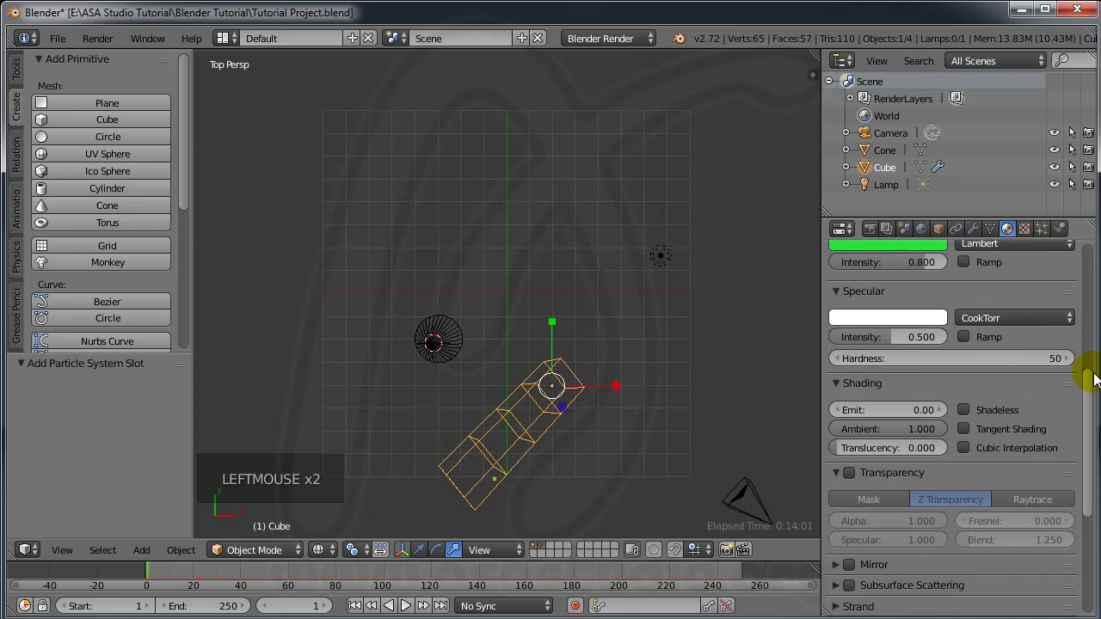
Step: Return to Cycles and make the green material use nodes with a Diffuse BSDF surface
{"action": "left_click", "coordinate": [627, 40]}
{"action": "left_click", "coordinate": [627, 97]}
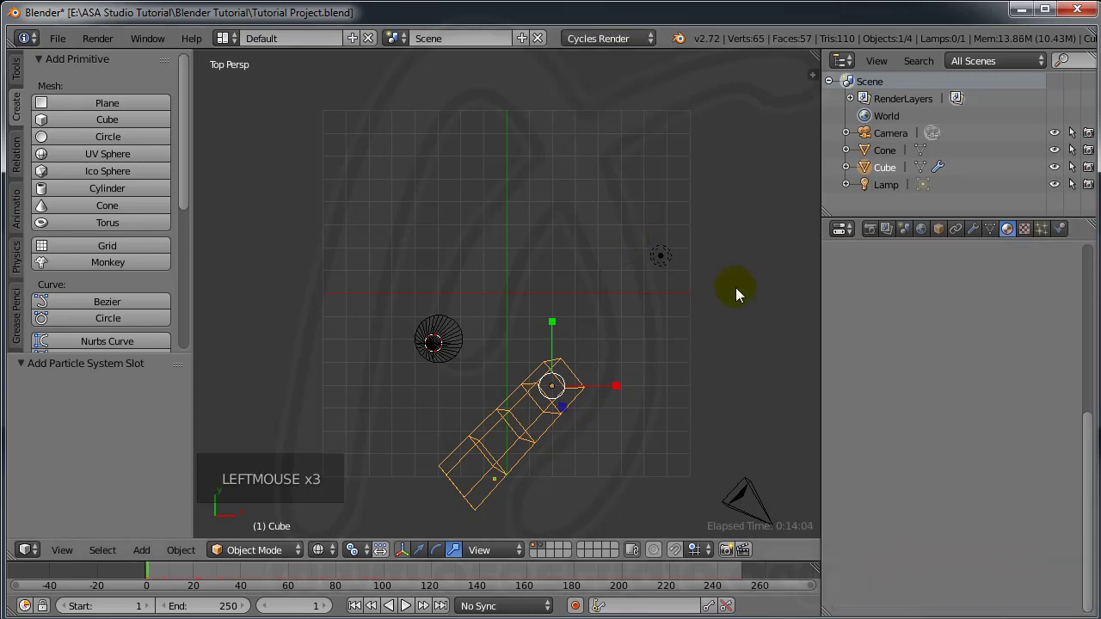
{"action": "left_click_drag", "start_coordinate": [1083, 435], "coordinate": [1090, 258]}
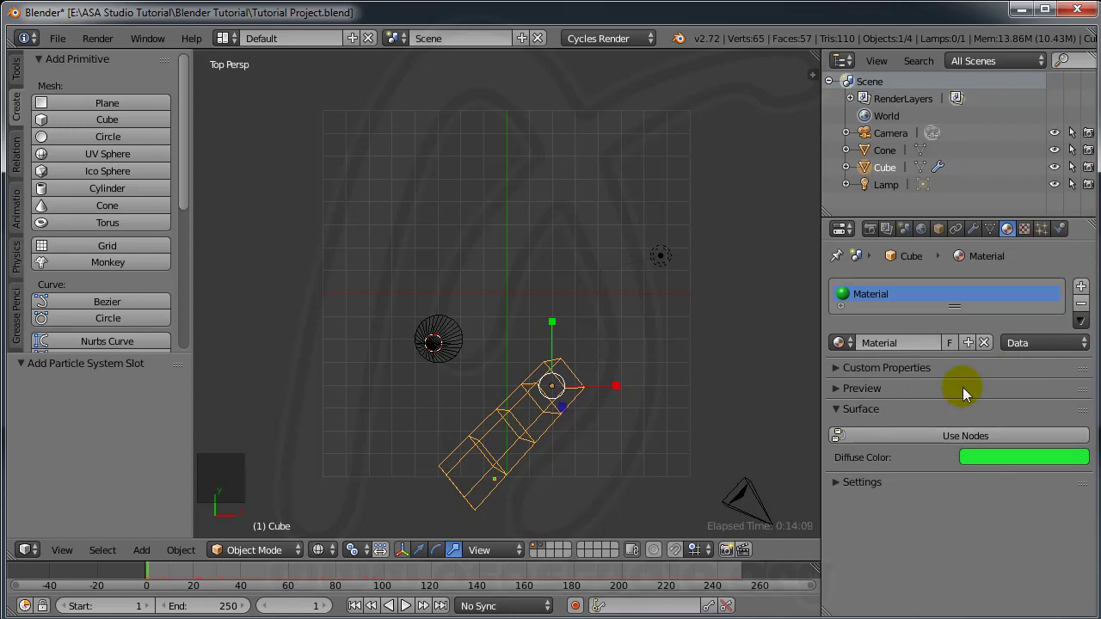
{"action": "left_click", "coordinate": [957, 435]}
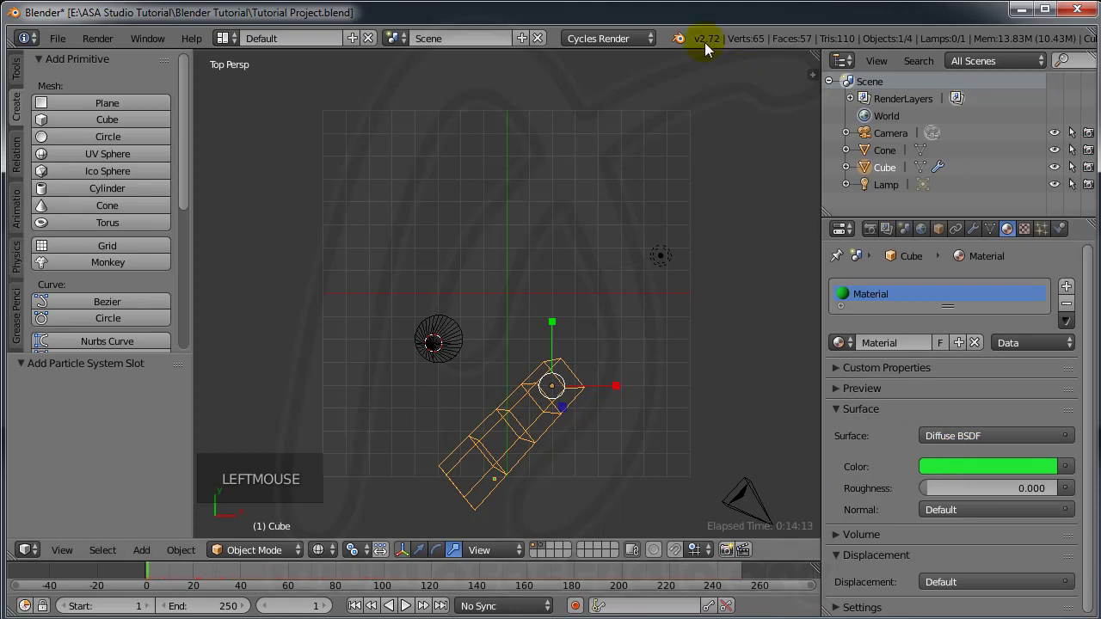
{"action": "left_click", "coordinate": [645, 38]}
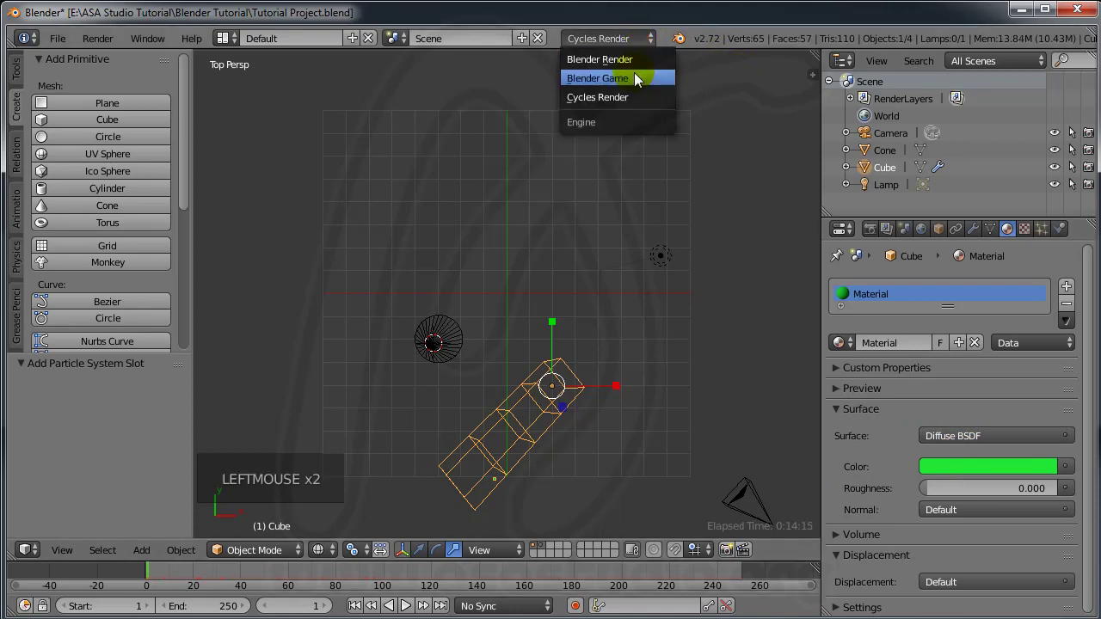
Step: Switch to Blender Game, browse its material panel, then compare it under Blender Render
{"action": "left_click", "coordinate": [634, 73]}
{"action": "left_click_drag", "start_coordinate": [1087, 287], "coordinate": [1089, 437]}
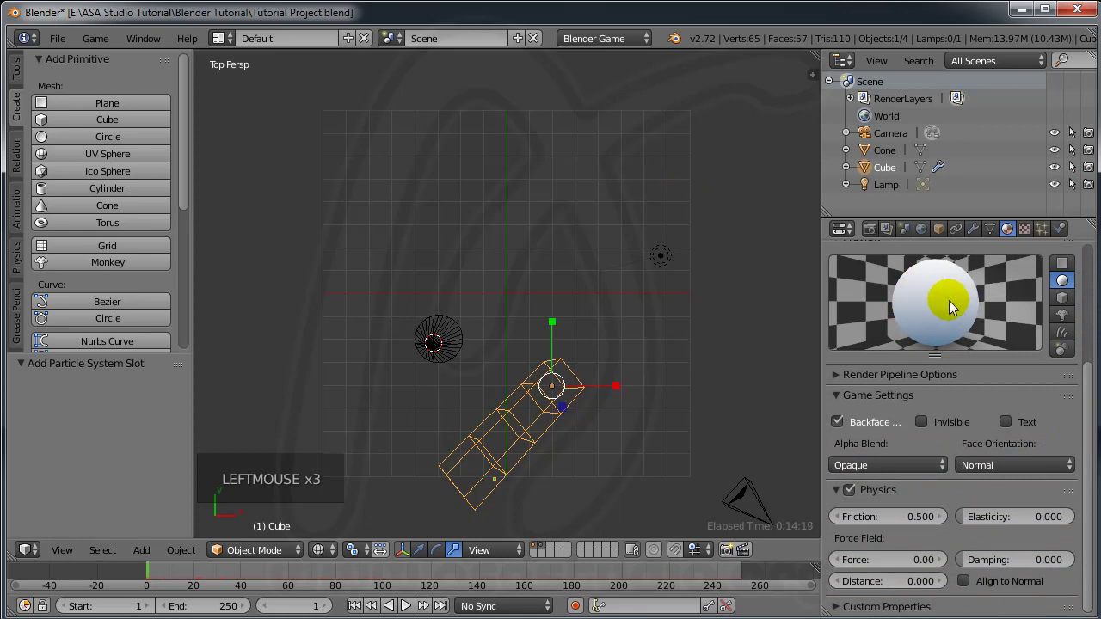
{"action": "mouse_move", "coordinate": [1090, 435]}
{"action": "left_mouse_down"}
{"action": "mouse_move", "coordinate": [1094, 415]}
{"action": "mouse_move", "coordinate": [1094, 430]}
{"action": "left_mouse_up"}
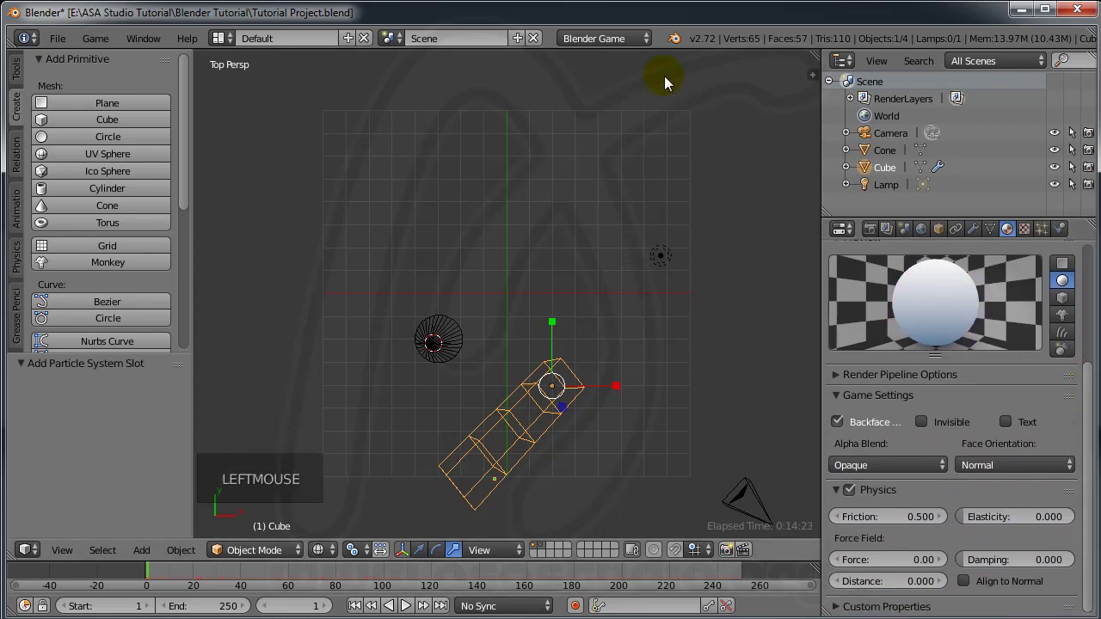
{"action": "left_click", "coordinate": [640, 43]}
{"action": "left_click", "coordinate": [635, 60]}
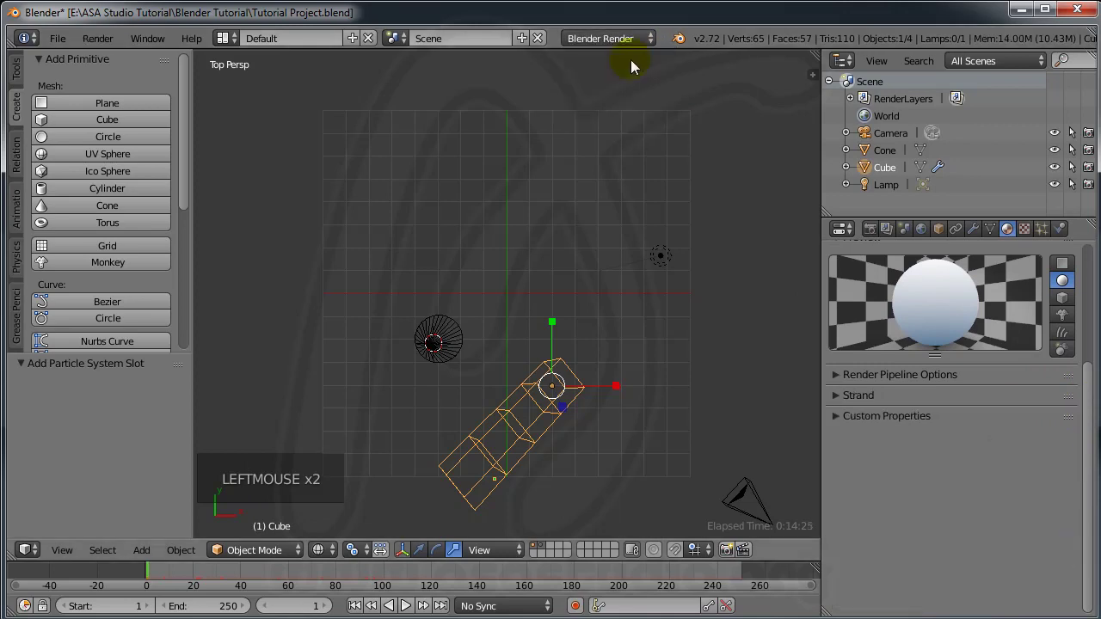
{"action": "left_click_drag", "start_coordinate": [1085, 385], "coordinate": [1092, 320]}
Step: Select Blender Game again and review Game Settings and Physics such as 0.500 friction
{"action": "left_click", "coordinate": [625, 41]}
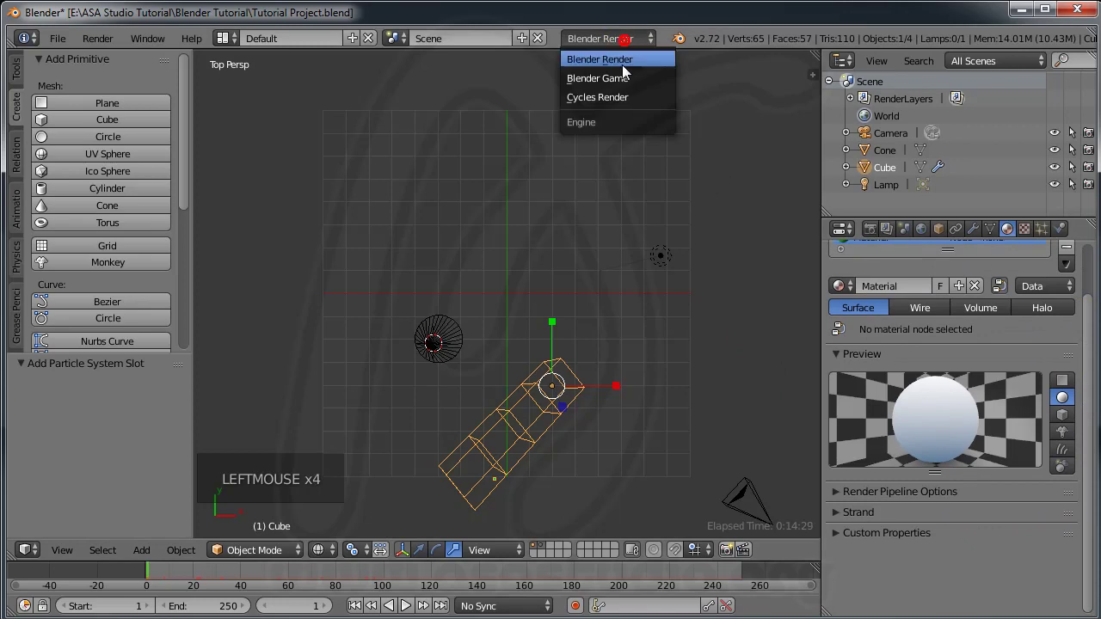
{"action": "left_click", "coordinate": [617, 81]}
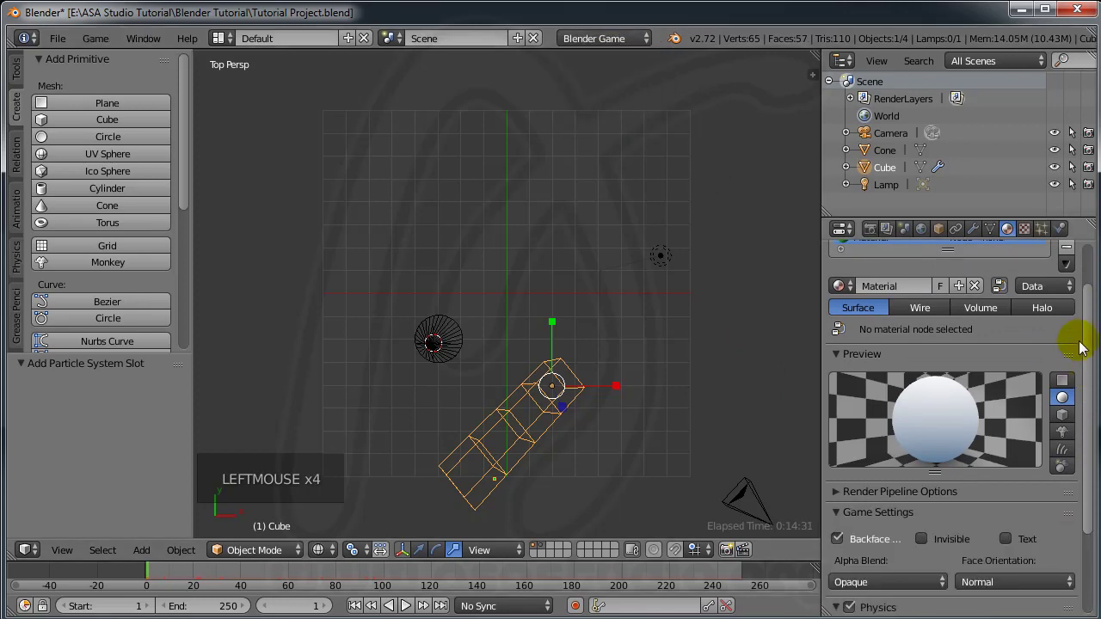
{"action": "scroll", "coordinate": [1088, 355], "scroll_direction": "down", "scroll_amount": 3}
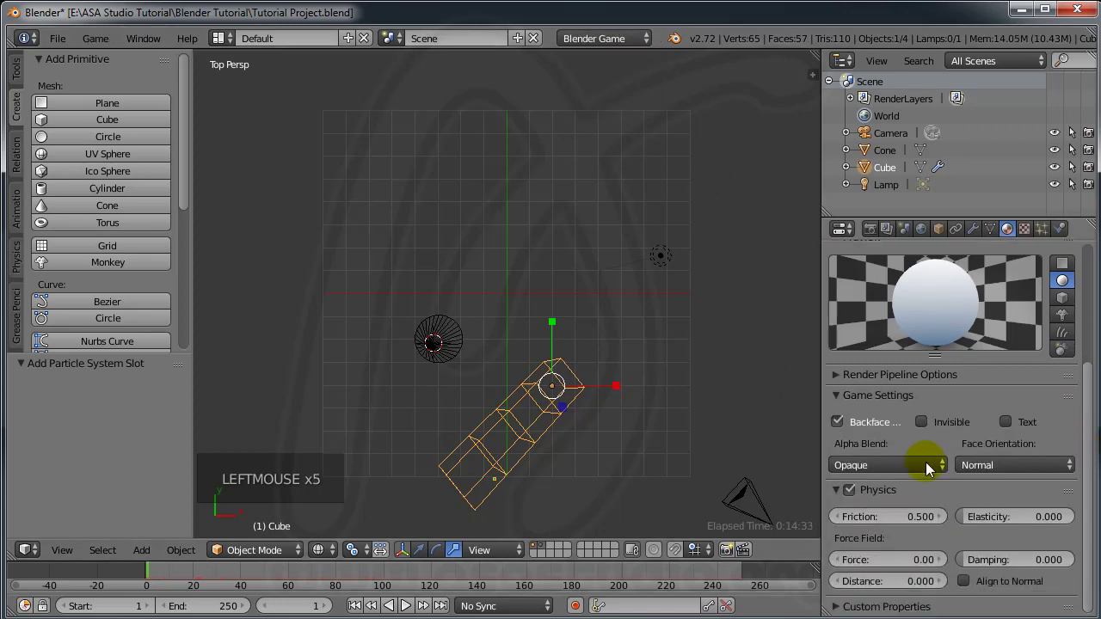
{"action": "left_click", "coordinate": [619, 40]}
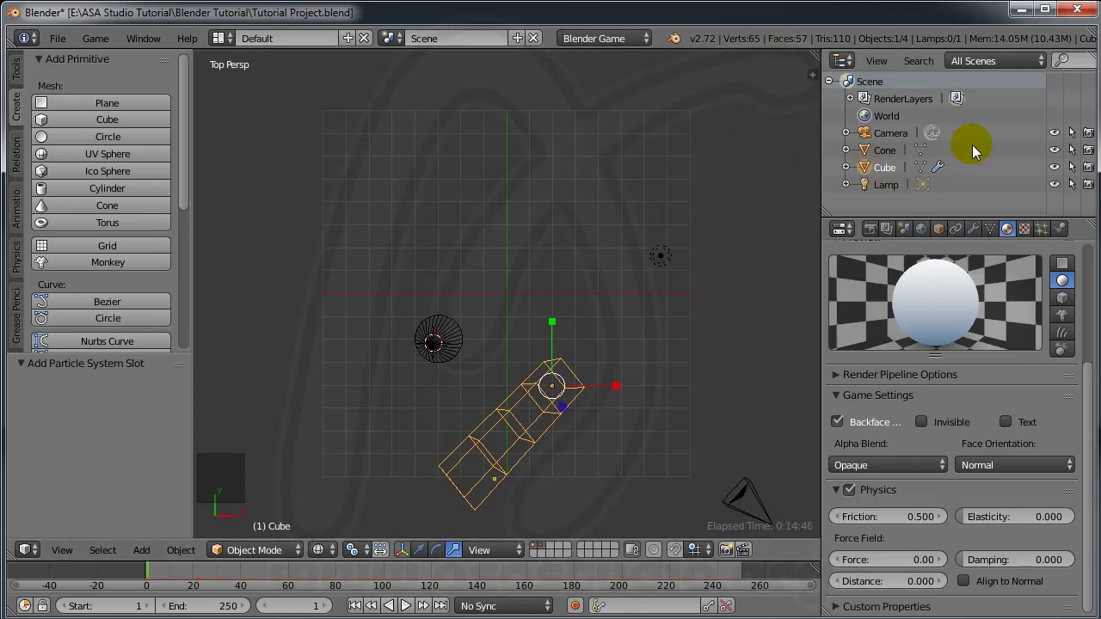
Step: Browse the Outliner's View and Search menus
{"action": "left_click", "coordinate": [873, 61]}
{"action": "mouse_move", "coordinate": [901, 62]}
{"action": "left_click", "coordinate": [920, 61]}
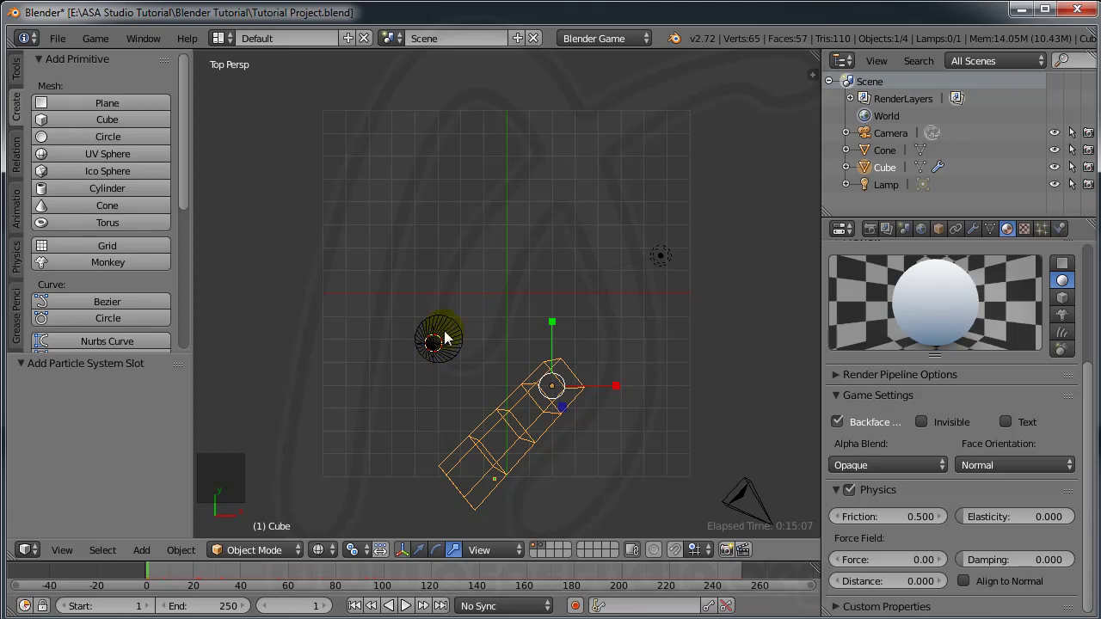
Step: Select the Lamp, then the Camera to show its 35 mm Perspective lens settings
{"action": "left_click", "coordinate": [882, 183]}
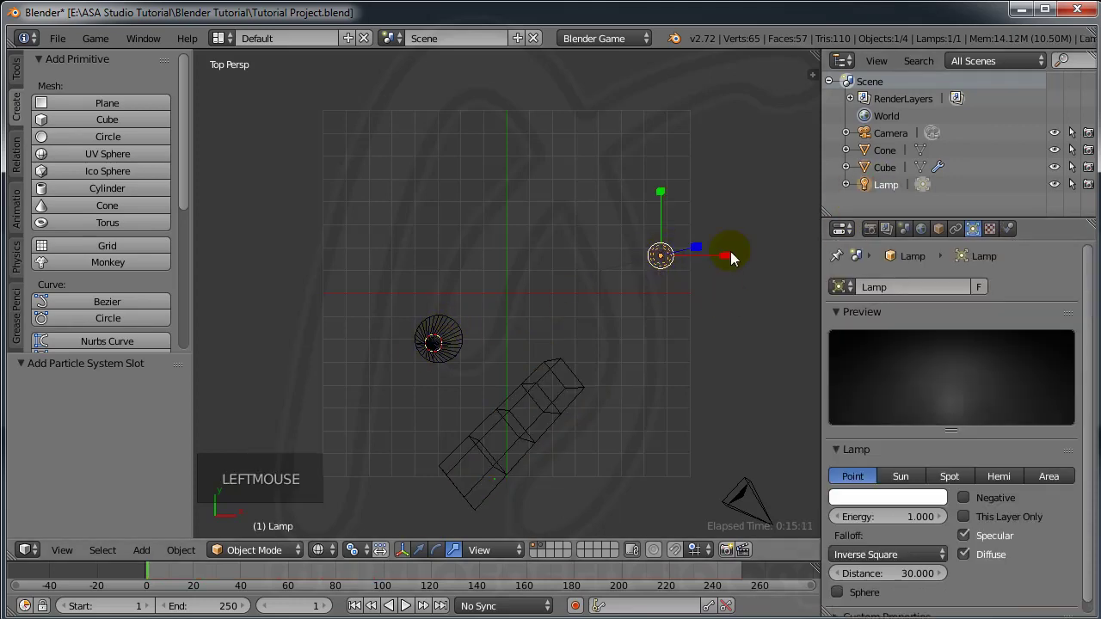
{"action": "double_click", "coordinate": [886, 134]}
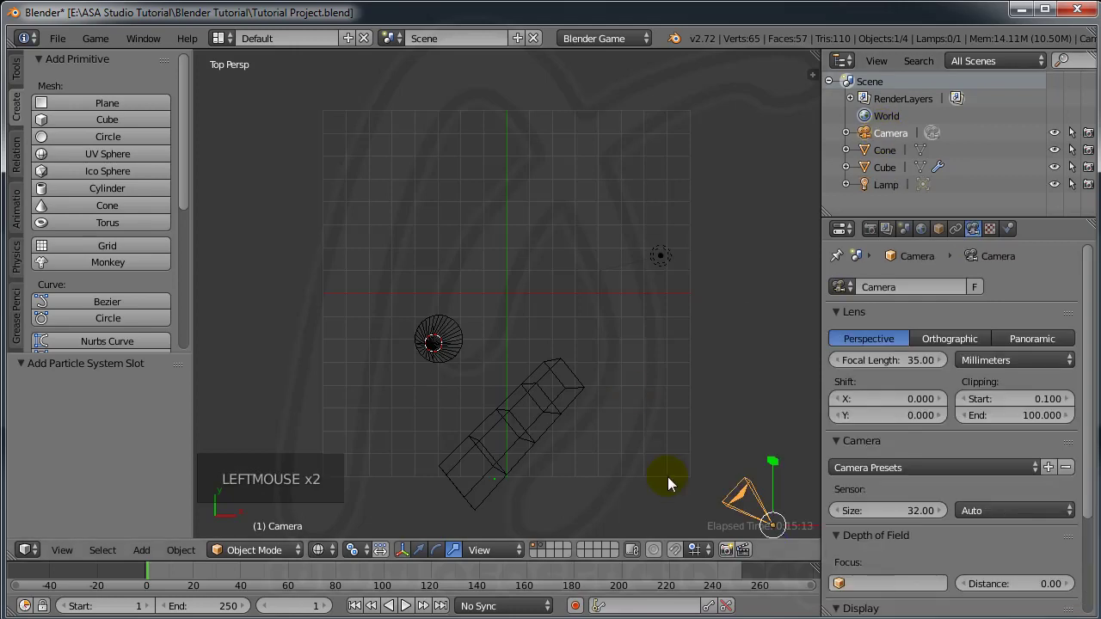
{"action": "left_click", "coordinate": [974, 231]}
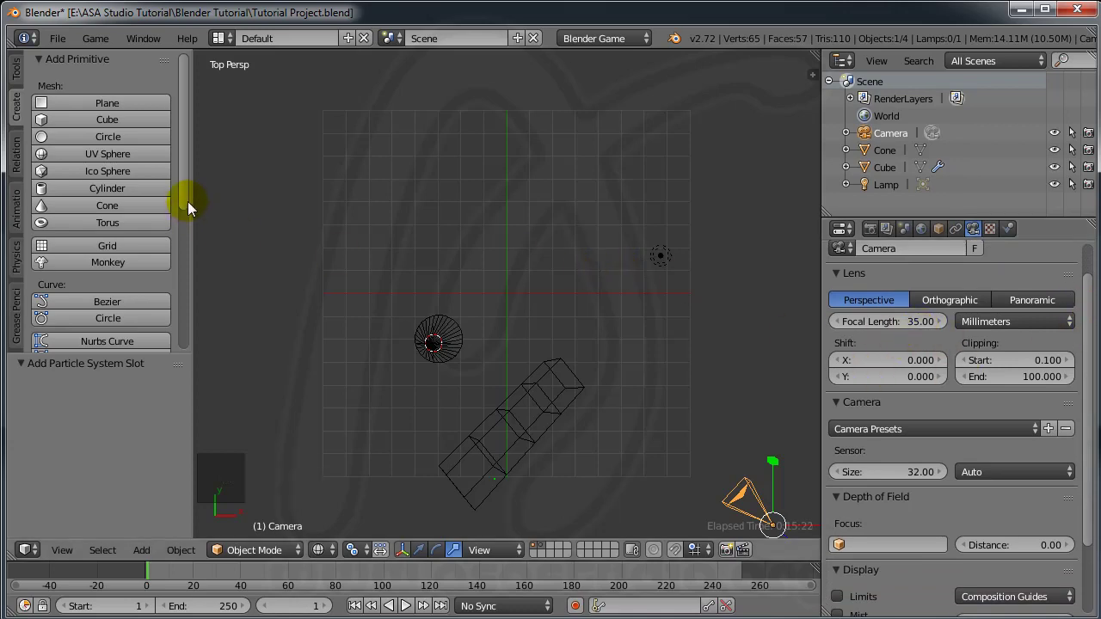
{"action": "left_click_drag", "start_coordinate": [182, 110], "coordinate": [187, 265]}
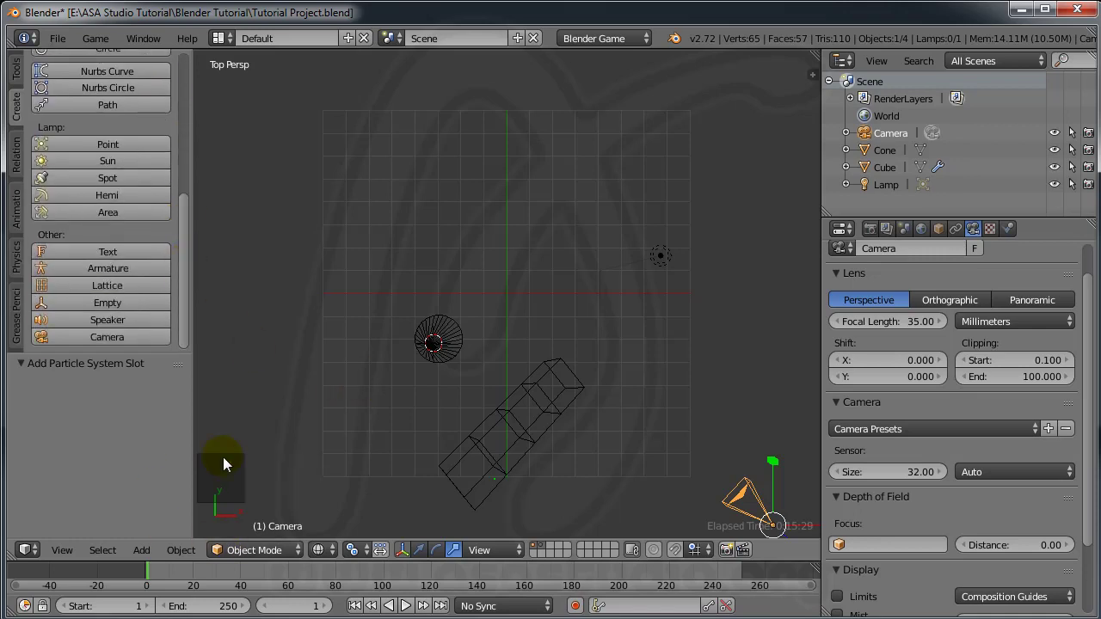
{"action": "left_click_drag", "start_coordinate": [1083, 283], "coordinate": [1093, 256]}
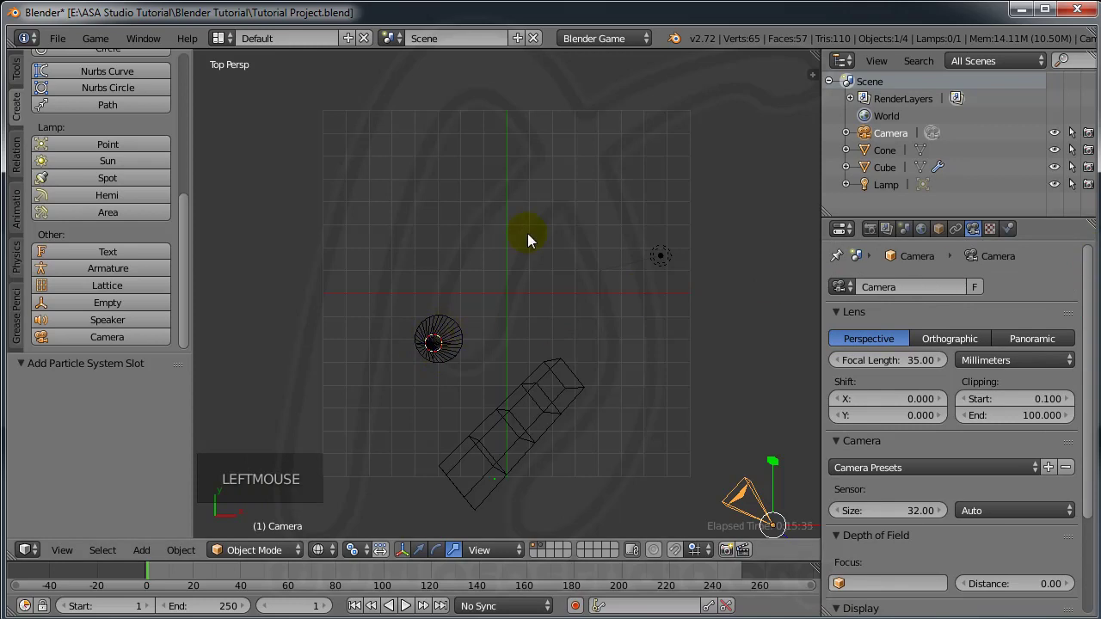